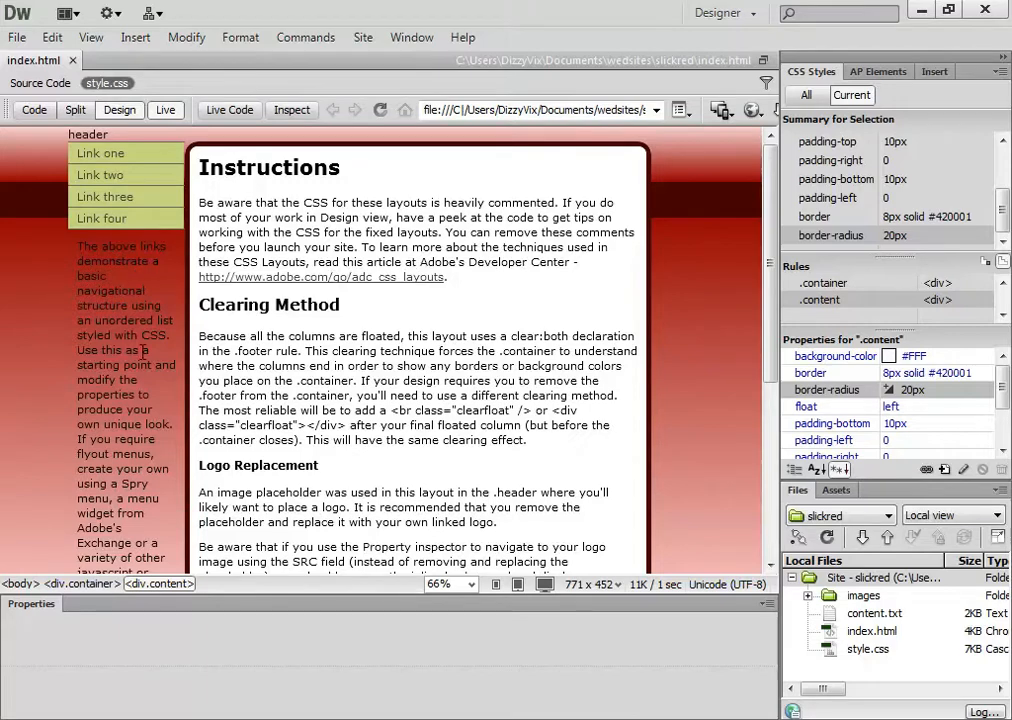
scroll(122, 406, "down", 5)
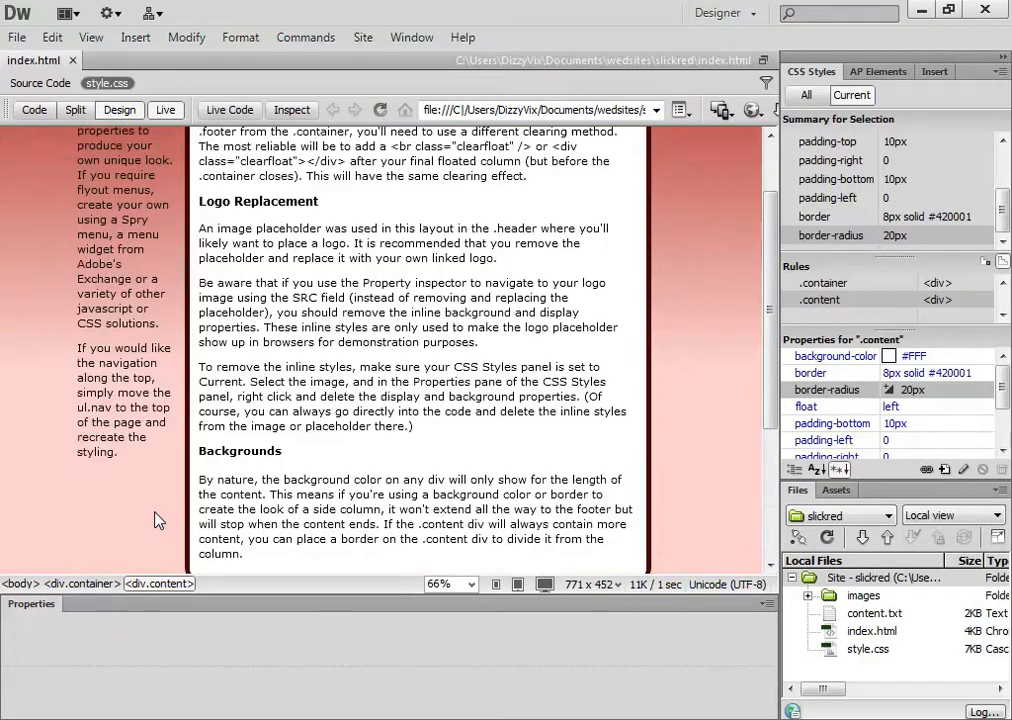
scroll(155, 505, "up", 5)
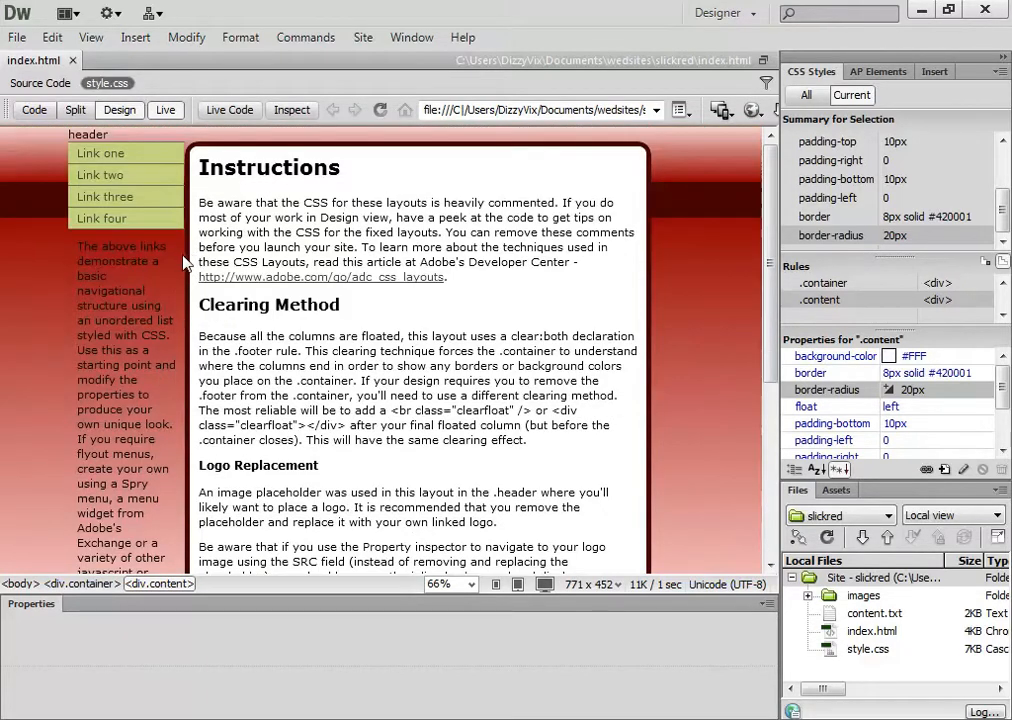
scroll(489, 266, "down", 5)
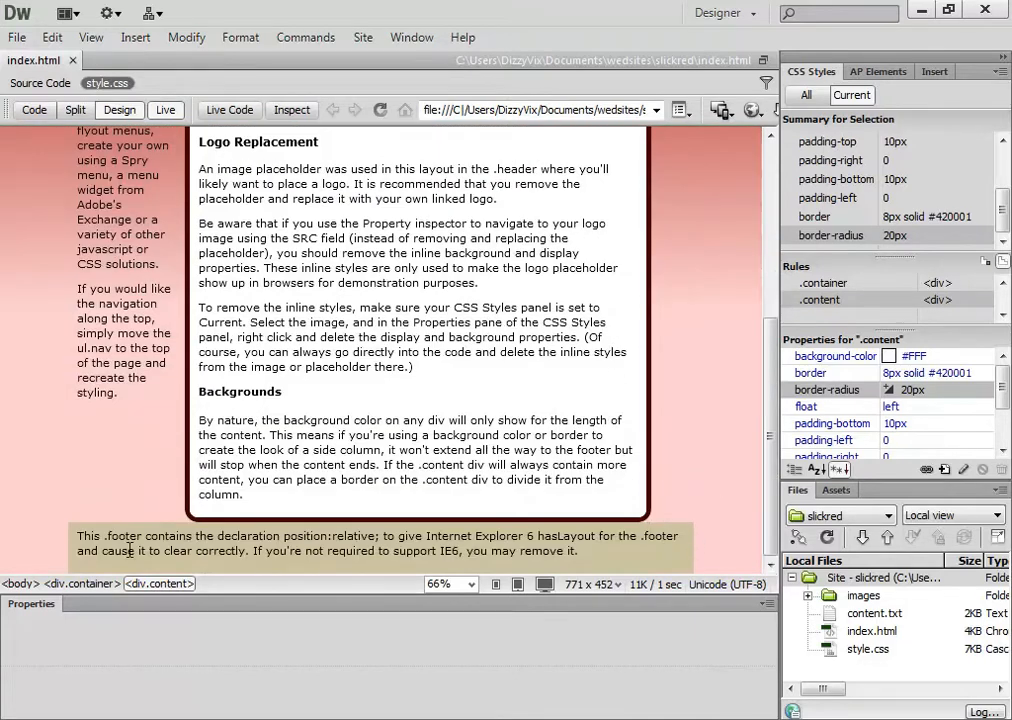
scroll(349, 527, "up", 5)
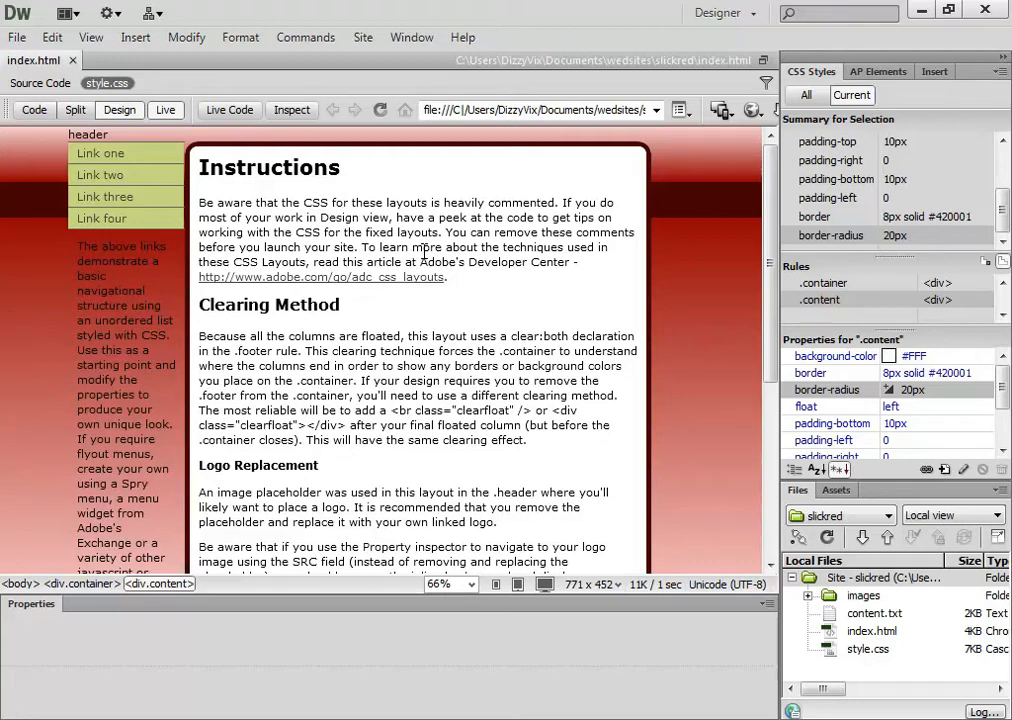
scroll(430, 253, "down", 5)
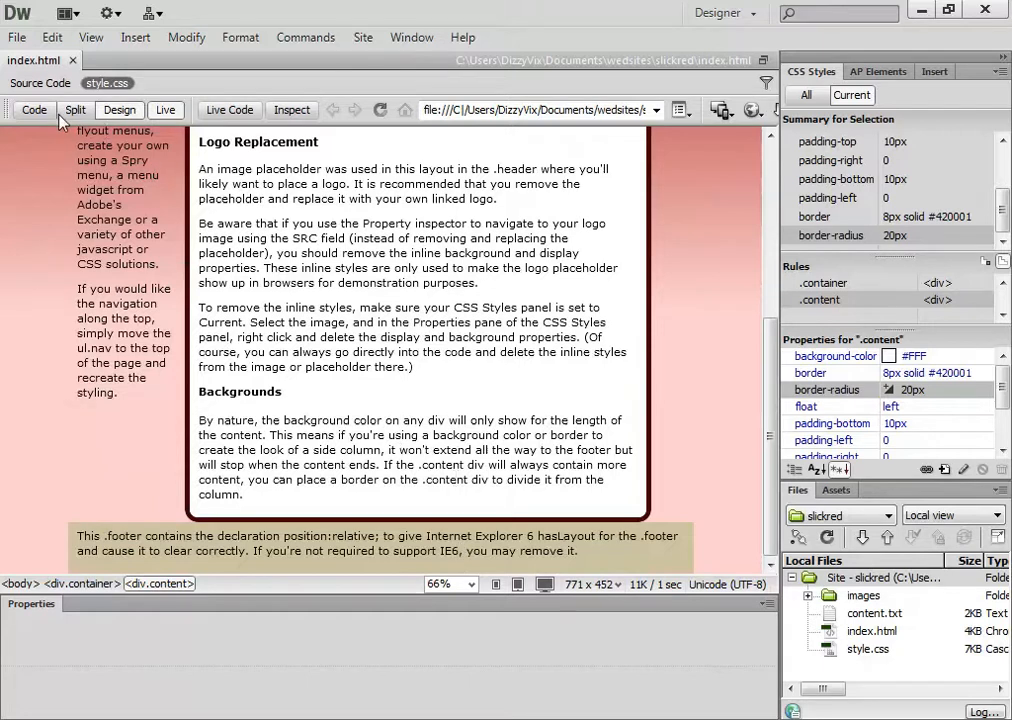
- Turn off Live view and delete the footer div below the main content of index.html
left_click(165, 112)
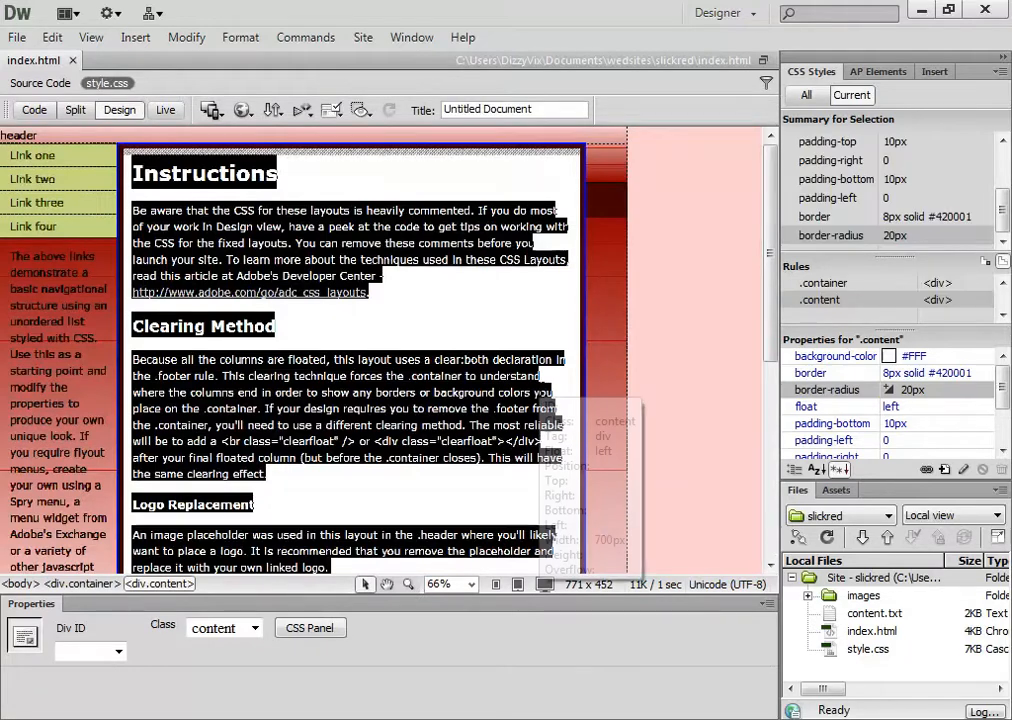
scroll(541, 390, "down", 5)
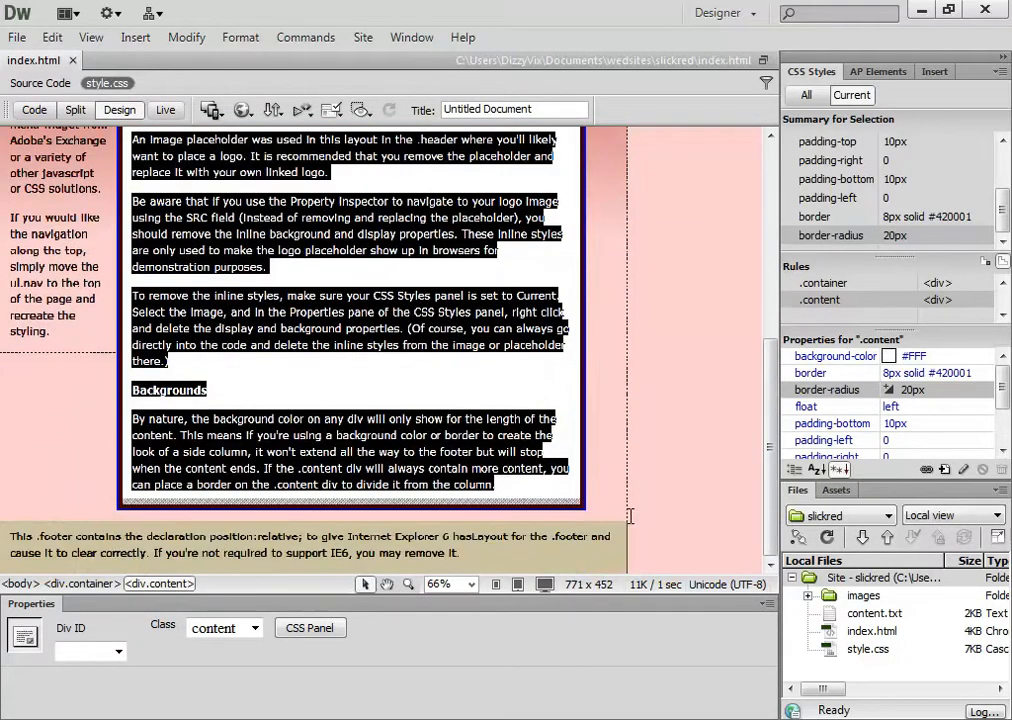
left_click(268, 541)
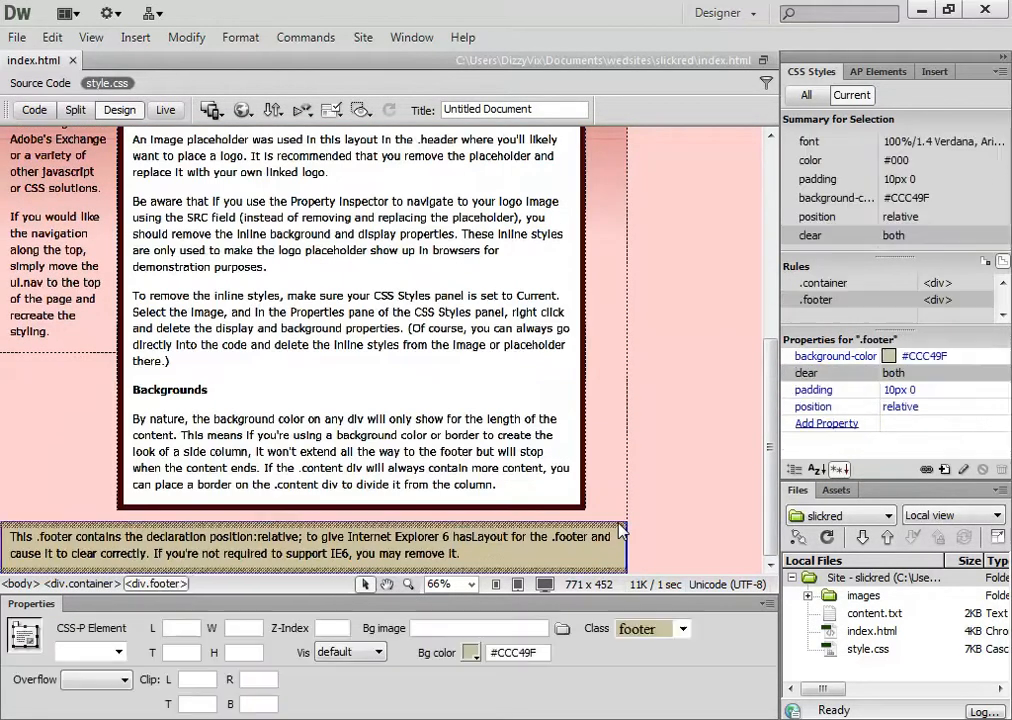
left_click(410, 537)
right_click(411, 537)
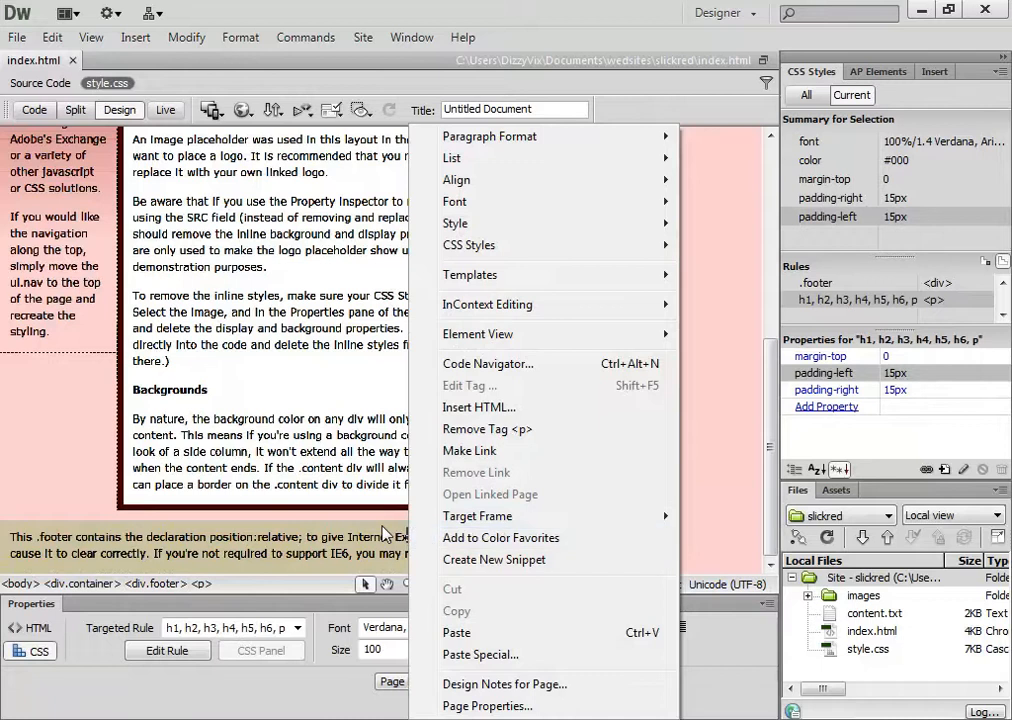
left_click(382, 526)
left_click(384, 519)
left_click(386, 524)
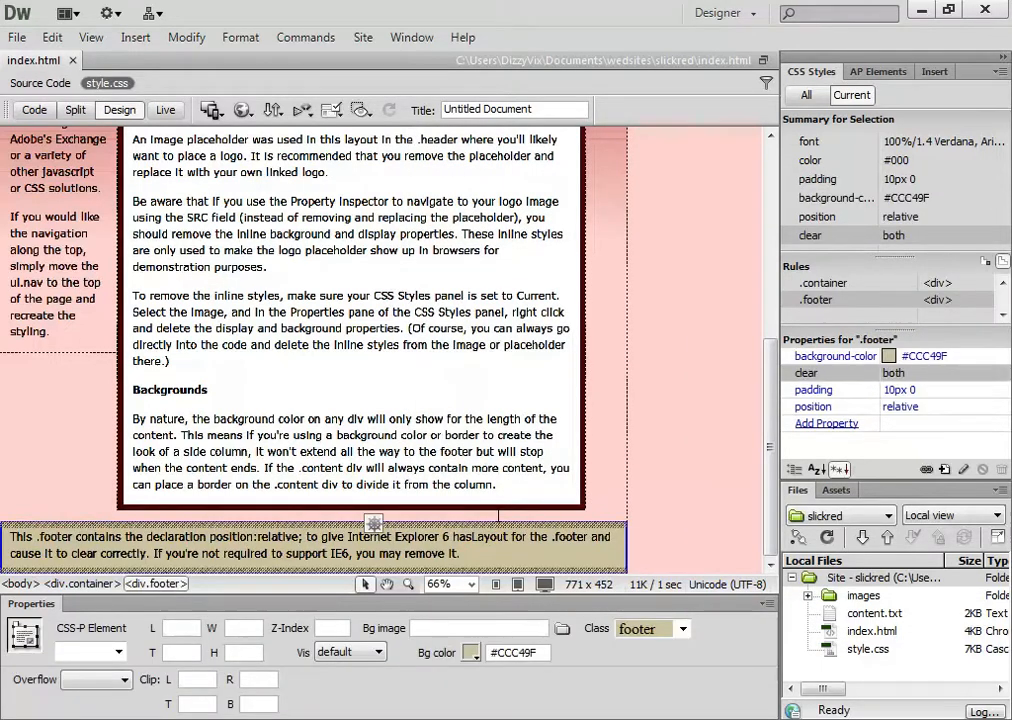
key("Delete")
scroll(502, 515, "down", 5)
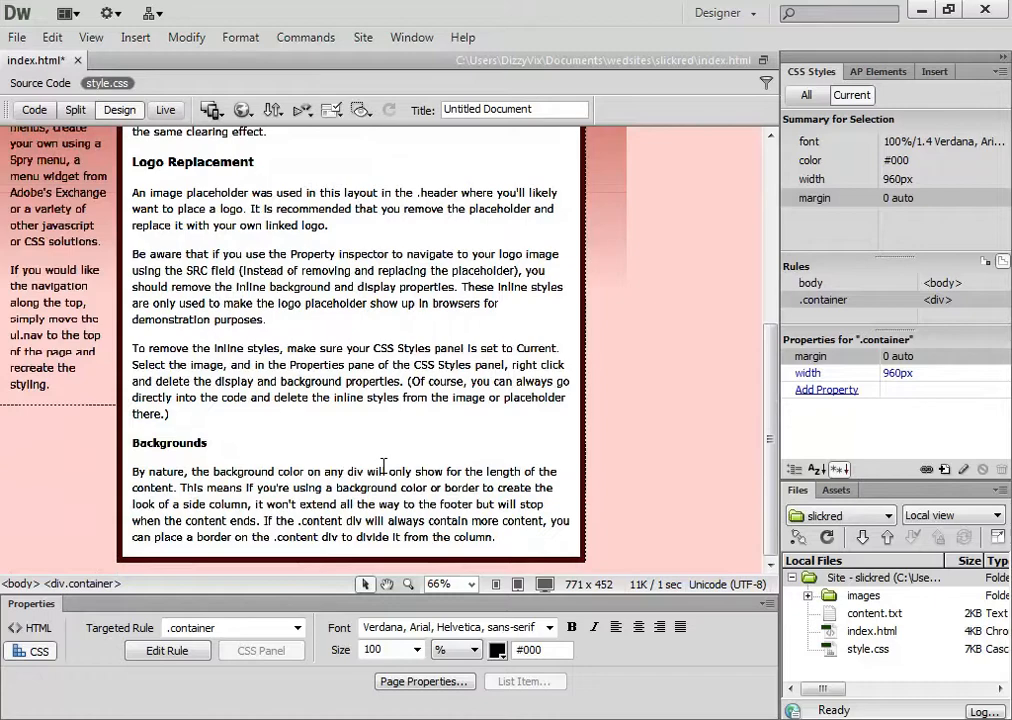
scroll(383, 463, "up", 3)
scroll(383, 465, "up", 1)
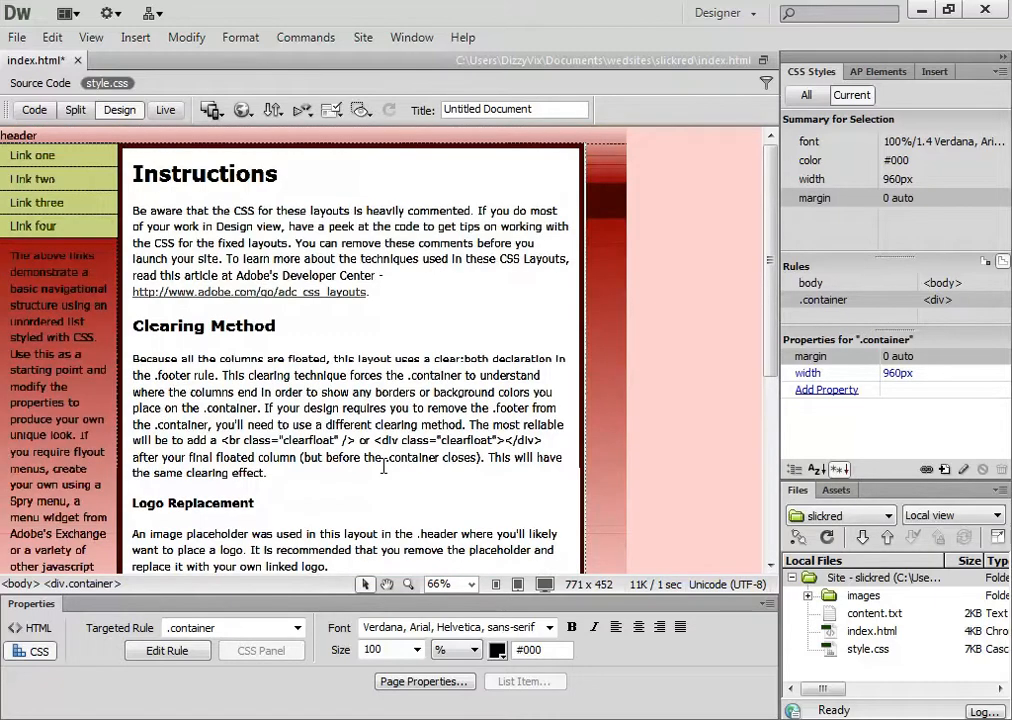
scroll(350, 447, "down", 2)
scroll(350, 447, "up", 2)
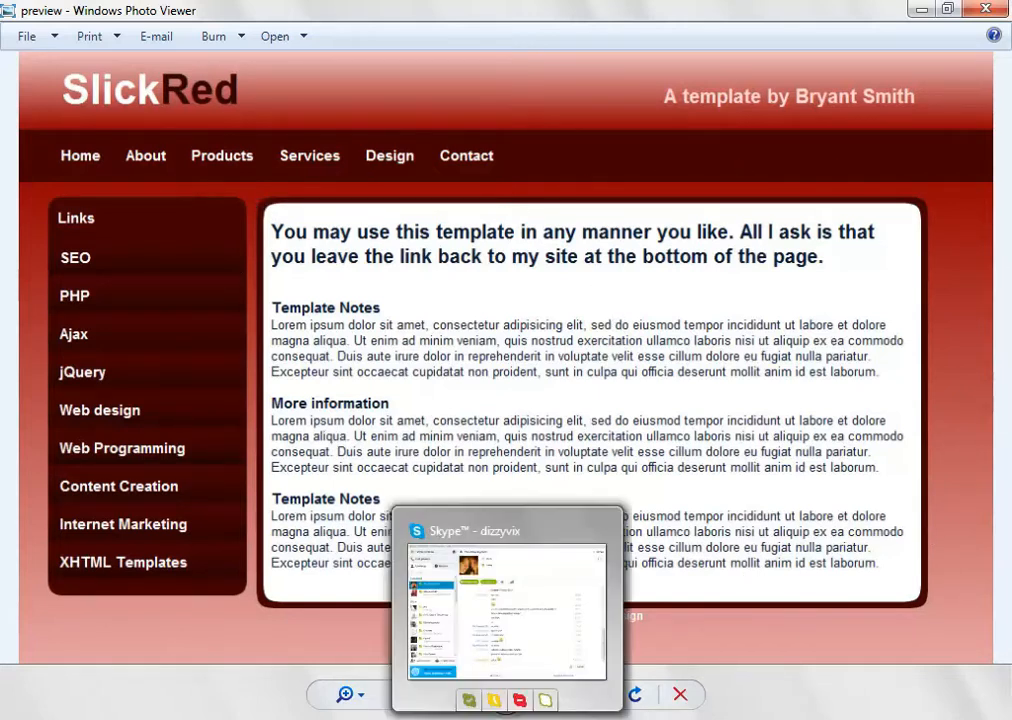
- Look through the slickred site's images folder in Windows Explorer for the preview image and return to preview.jpg in Photoshop
left_click(612, 719)
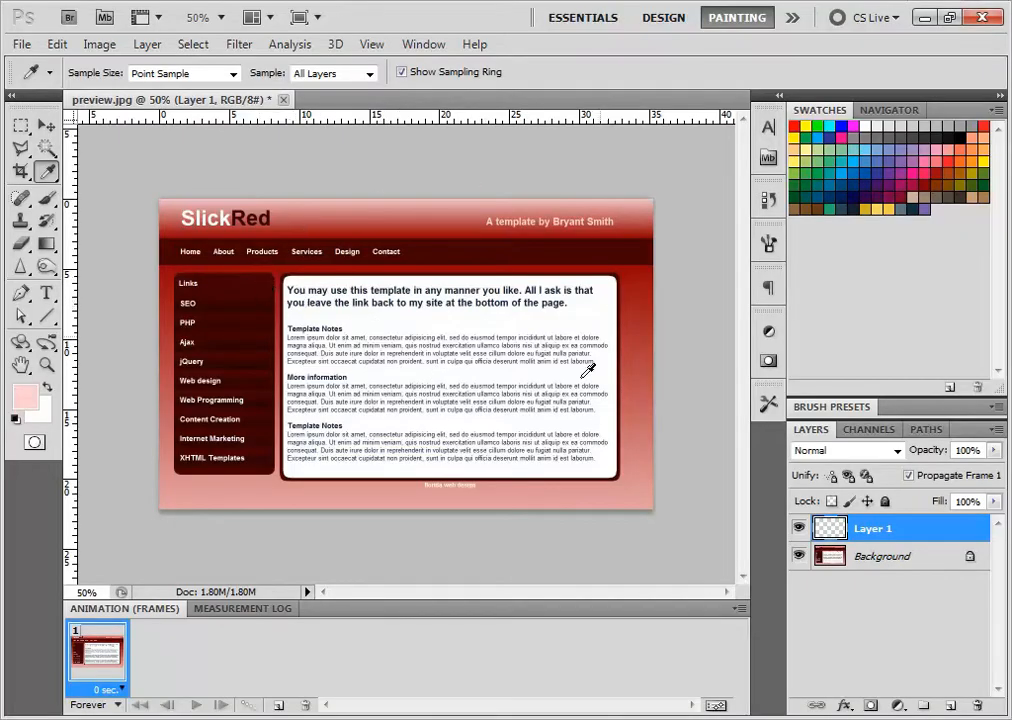
left_click(85, 719)
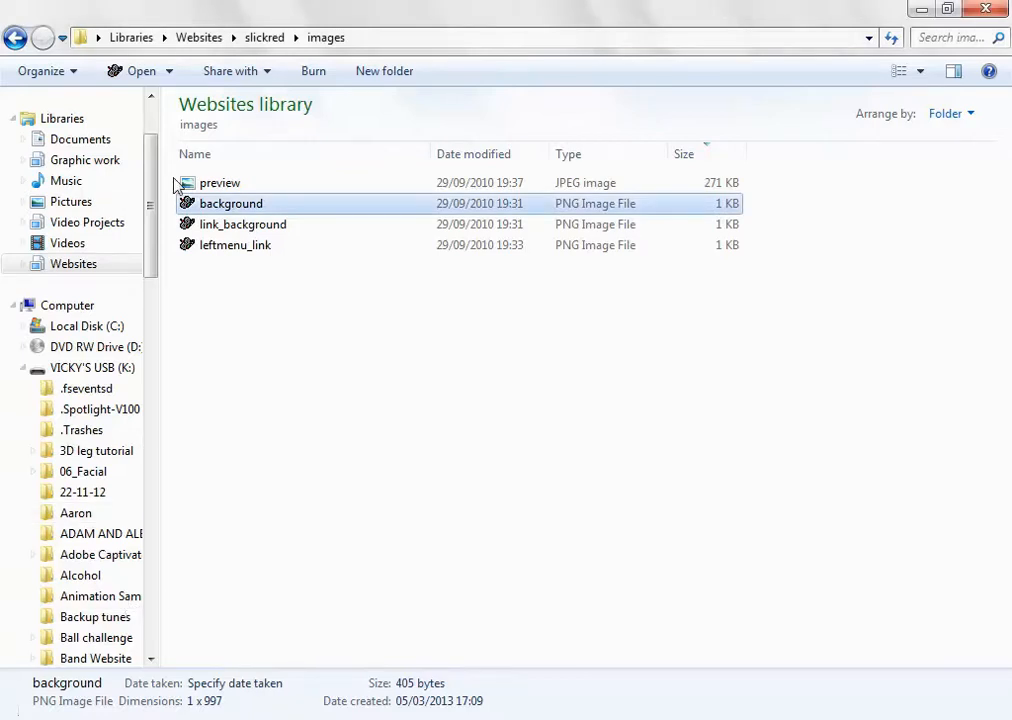
left_click(262, 37)
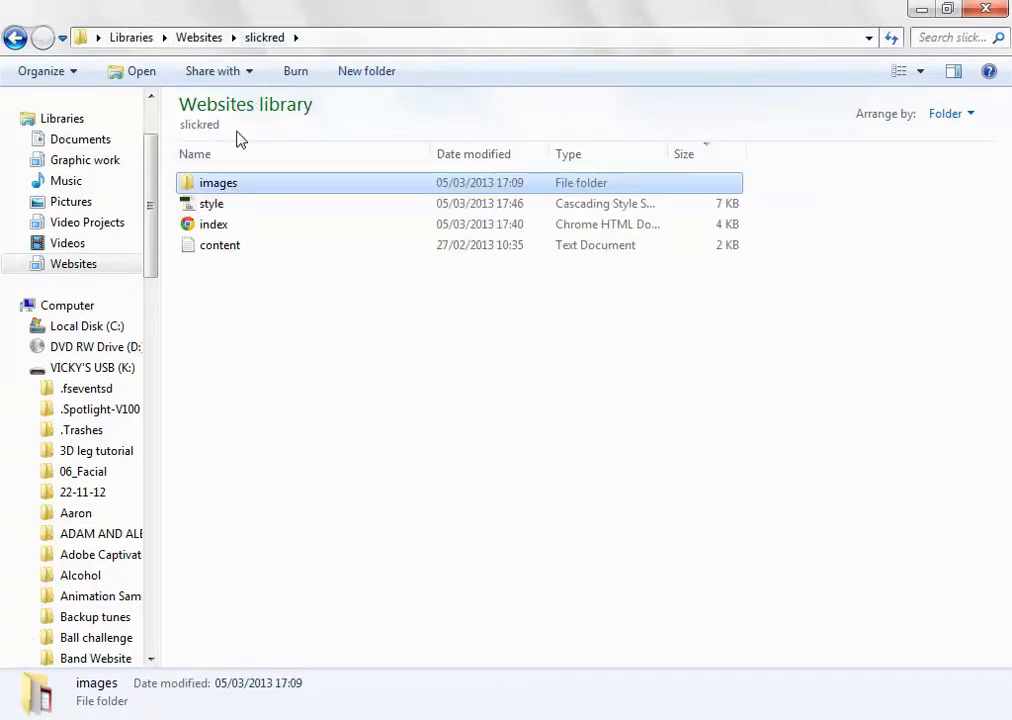
double_click(224, 188)
double_click(214, 190)
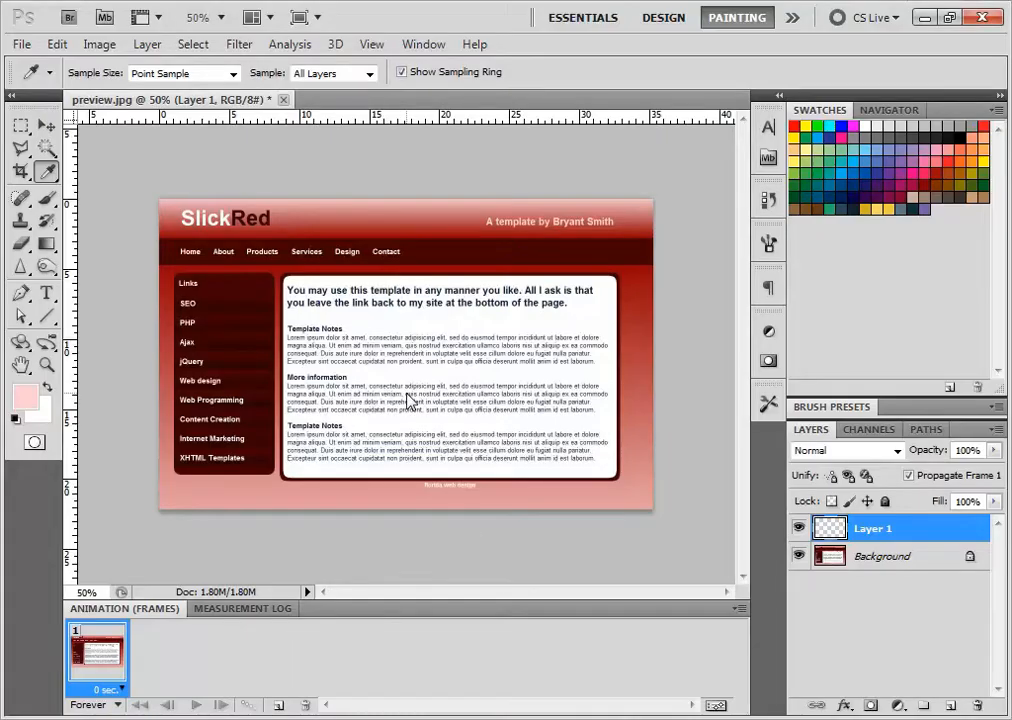
- Select the bordered white content box in preview.jpg with the Rectangular Marquee tool
left_click(21, 125)
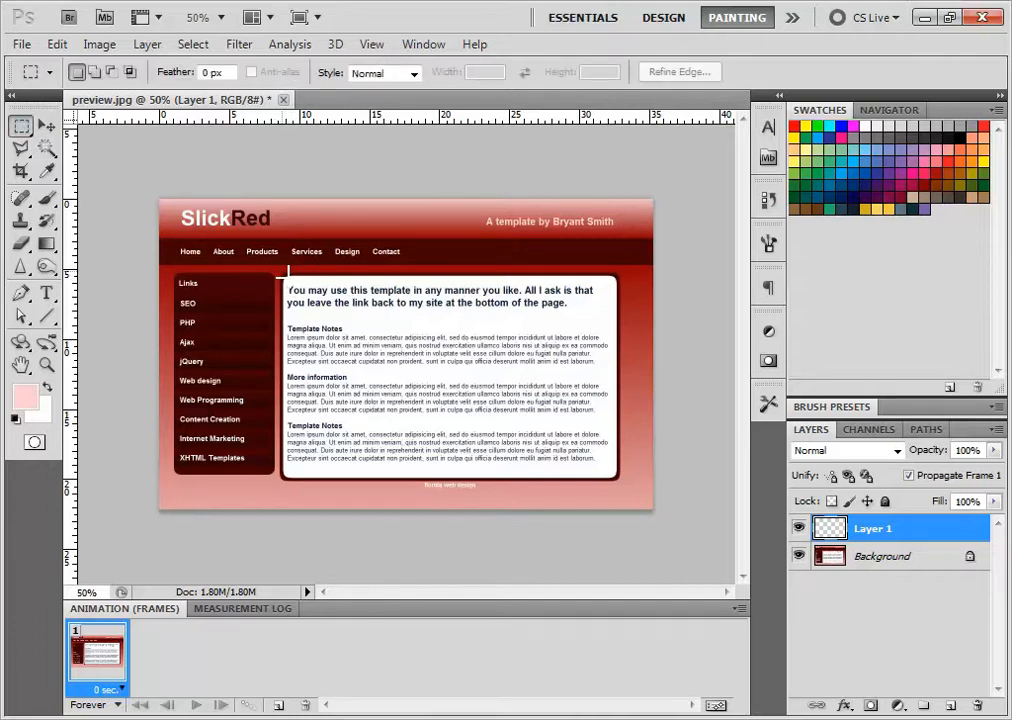
left_click_drag(281, 276, 618, 481)
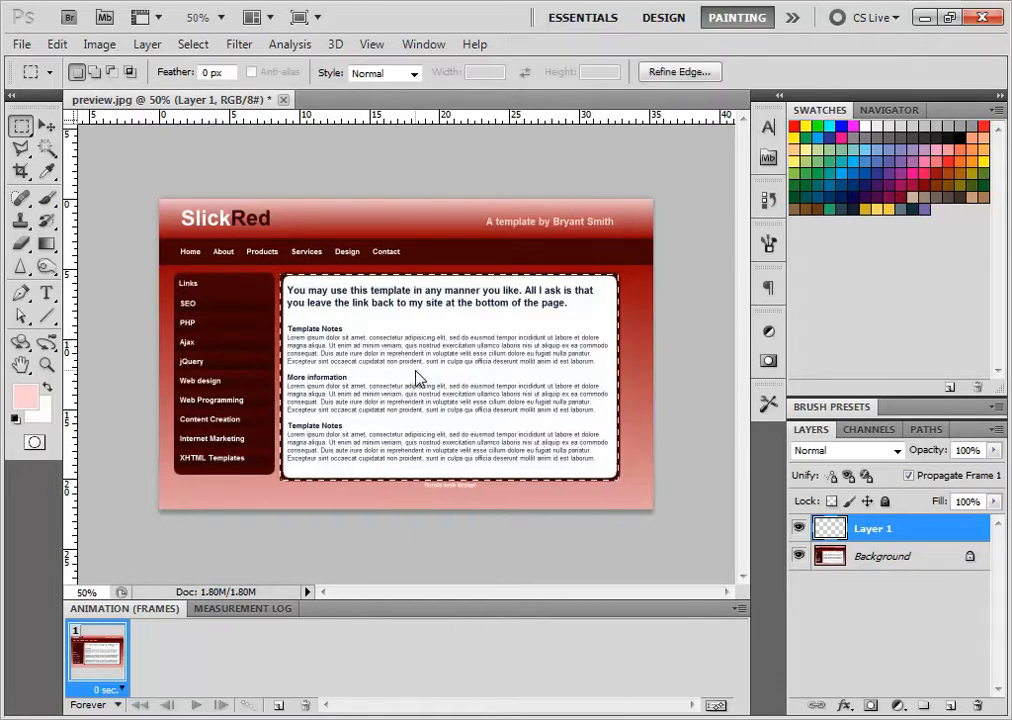
- Try to copy the selected content box area from Layer 1
right_click(417, 377)
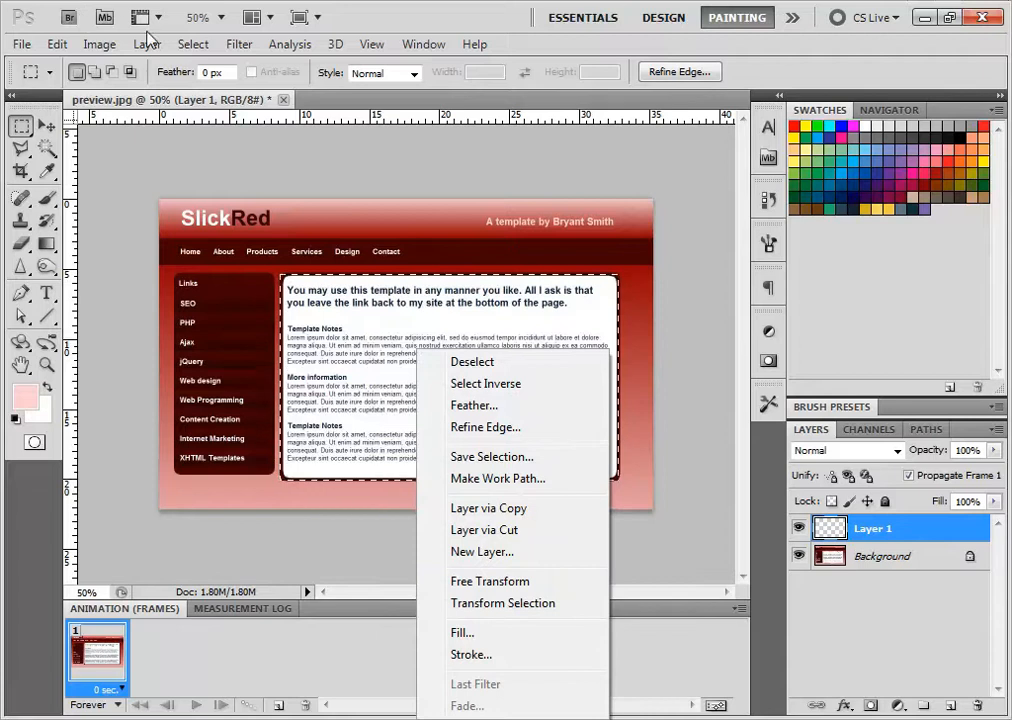
left_click(22, 44)
left_click(57, 44)
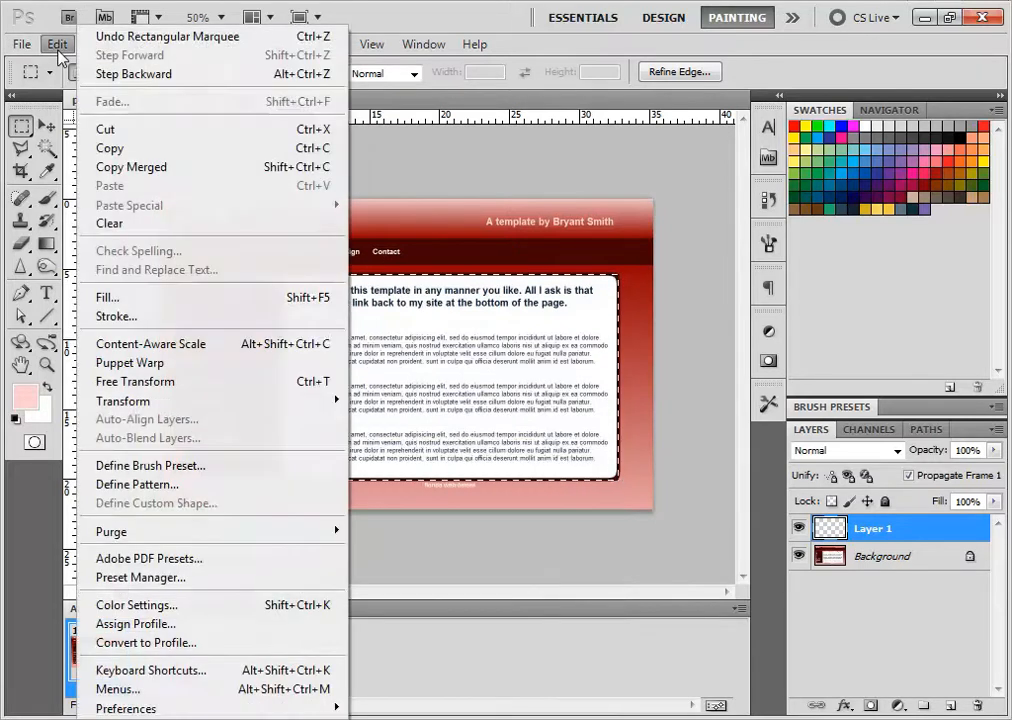
left_click(128, 148)
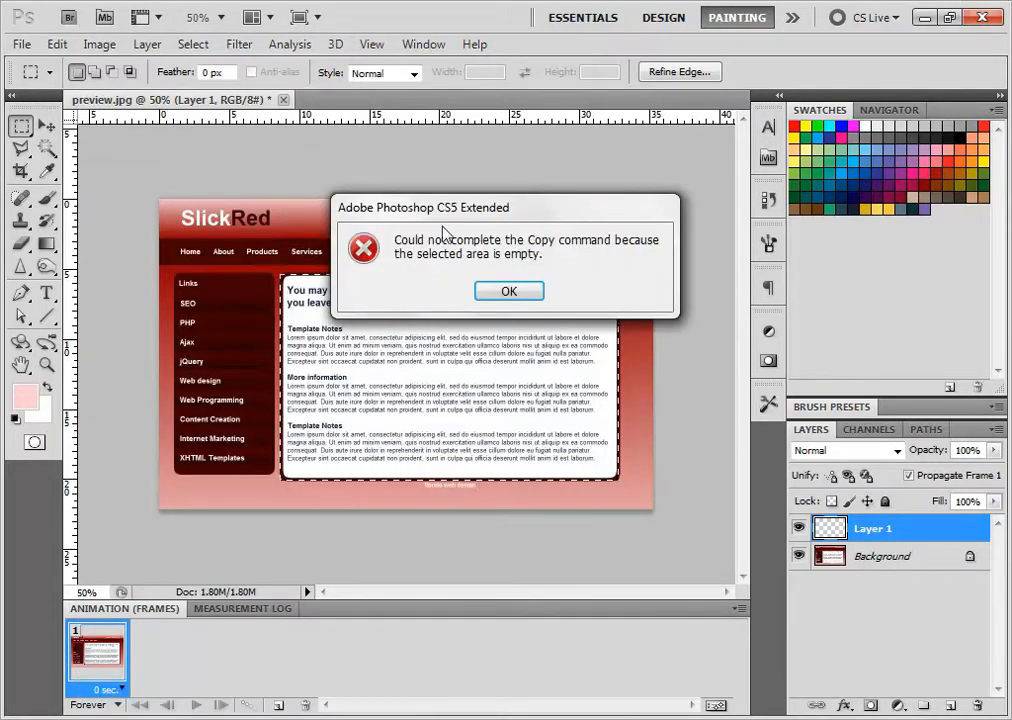
left_click(511, 290)
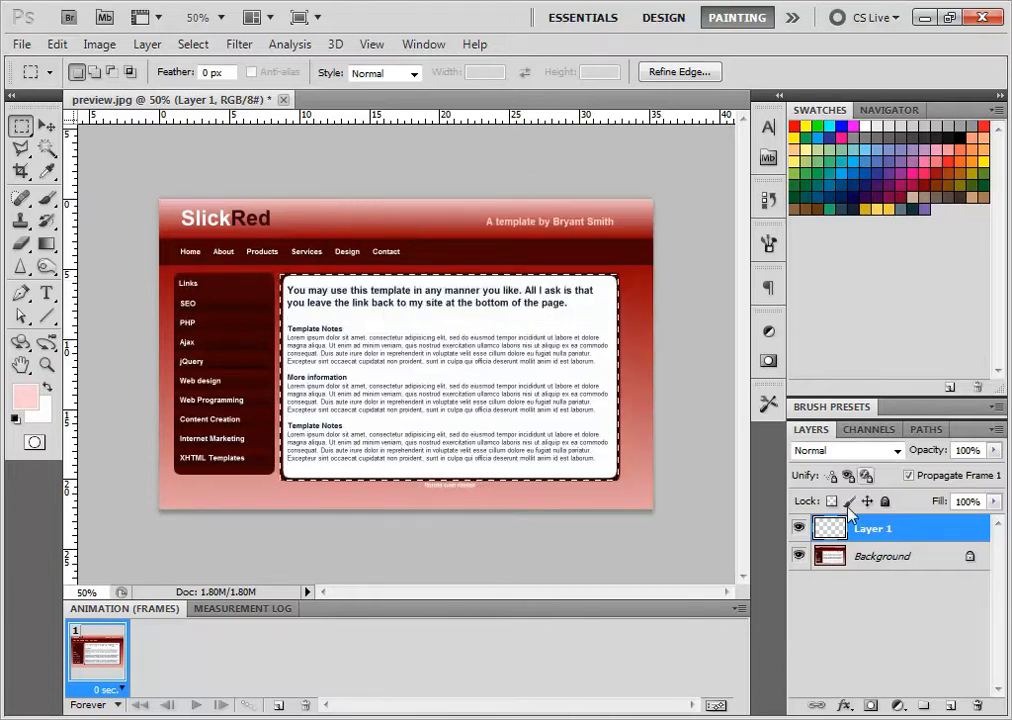
- Copy the selected content box area from the Background layer
left_click(880, 556)
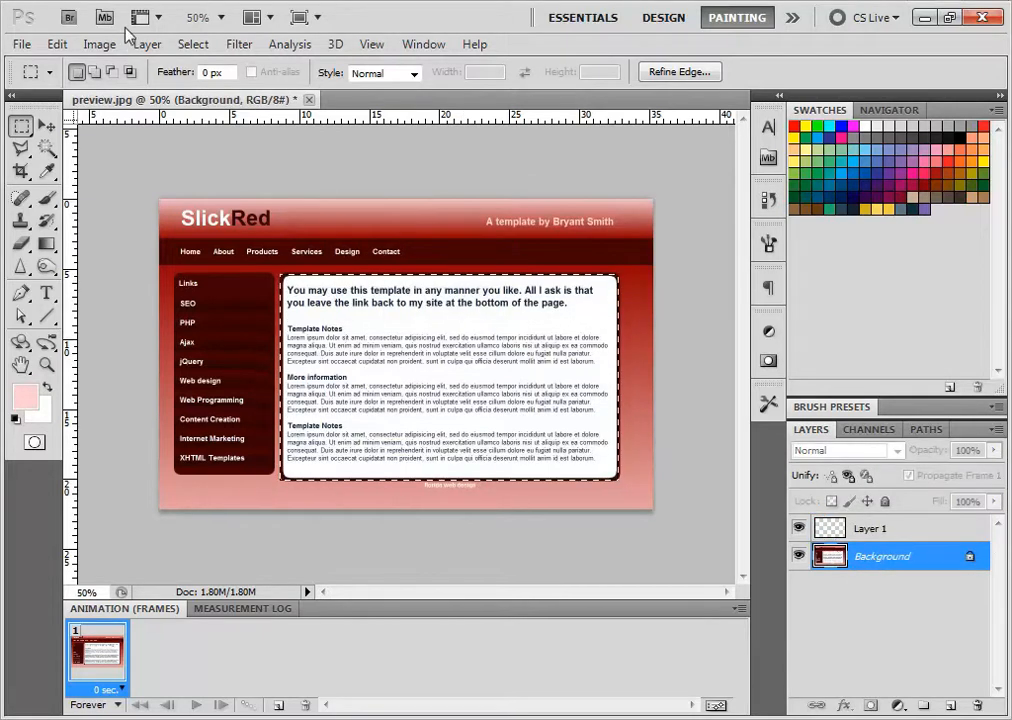
left_click(57, 43)
left_click(150, 158)
- Read the copied area's pixel width and height from the new document settings, without creating a document
left_click(21, 44)
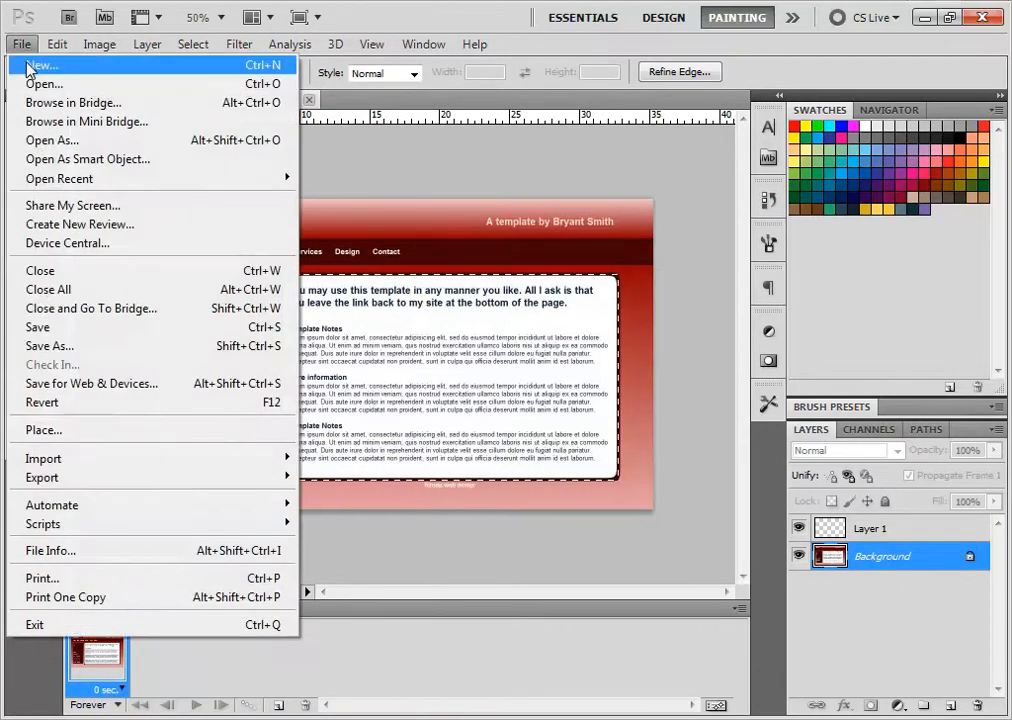
left_click(38, 65)
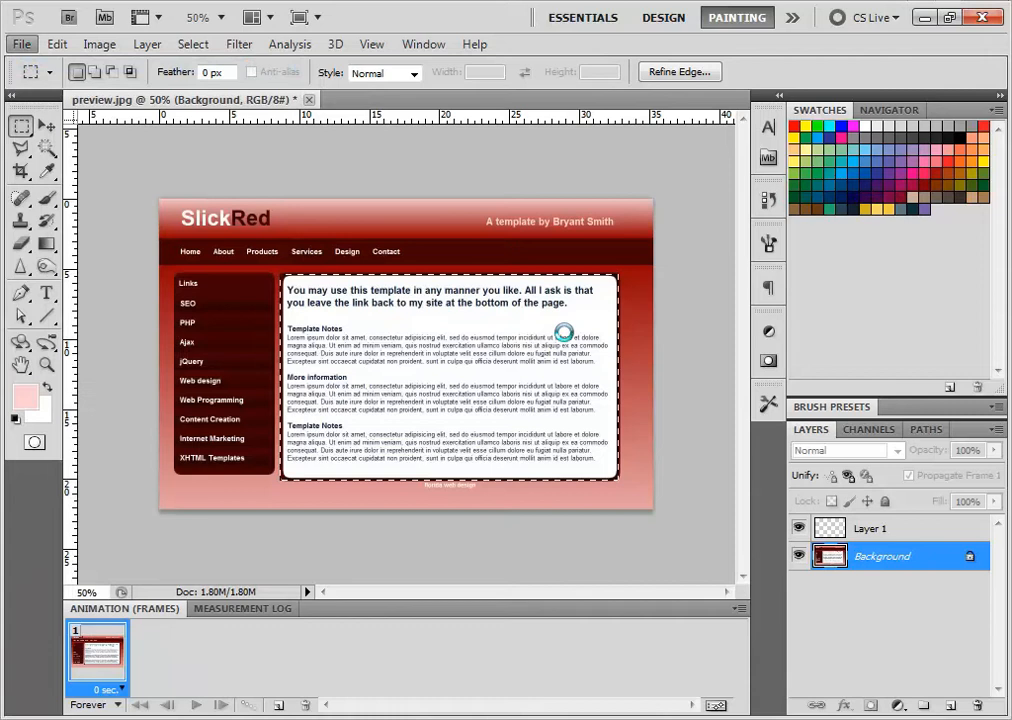
left_click_drag(431, 217, 447, 140)
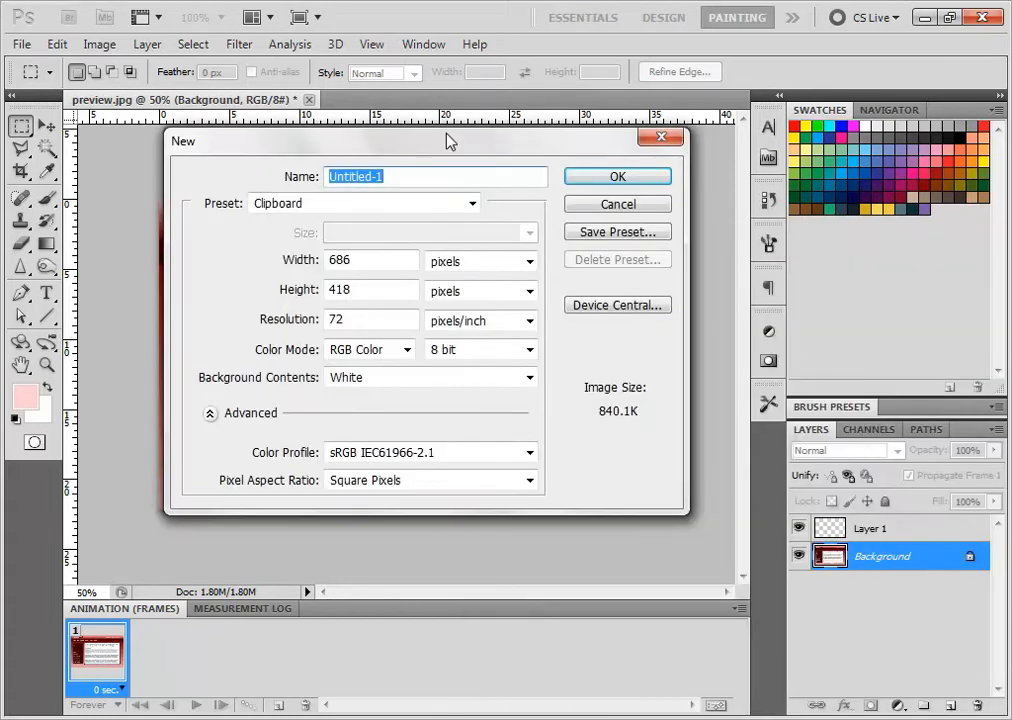
double_click(336, 259)
left_click_drag(331, 253, 375, 244)
left_click_drag(470, 152, 516, 235)
left_click_drag(414, 234, 455, 241)
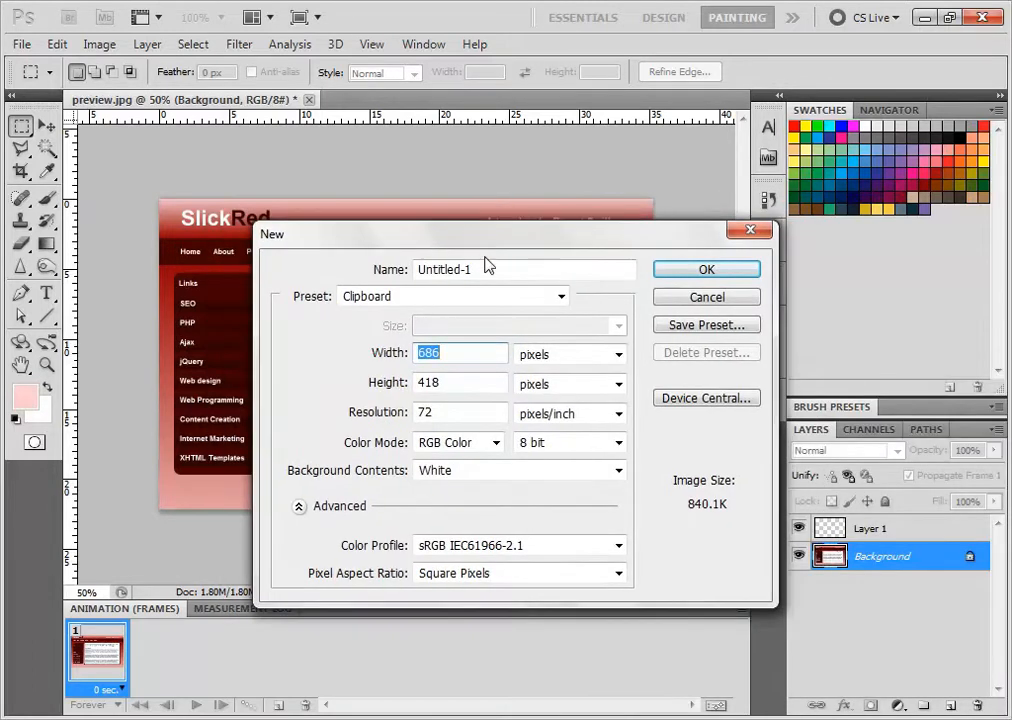
left_click(737, 298)
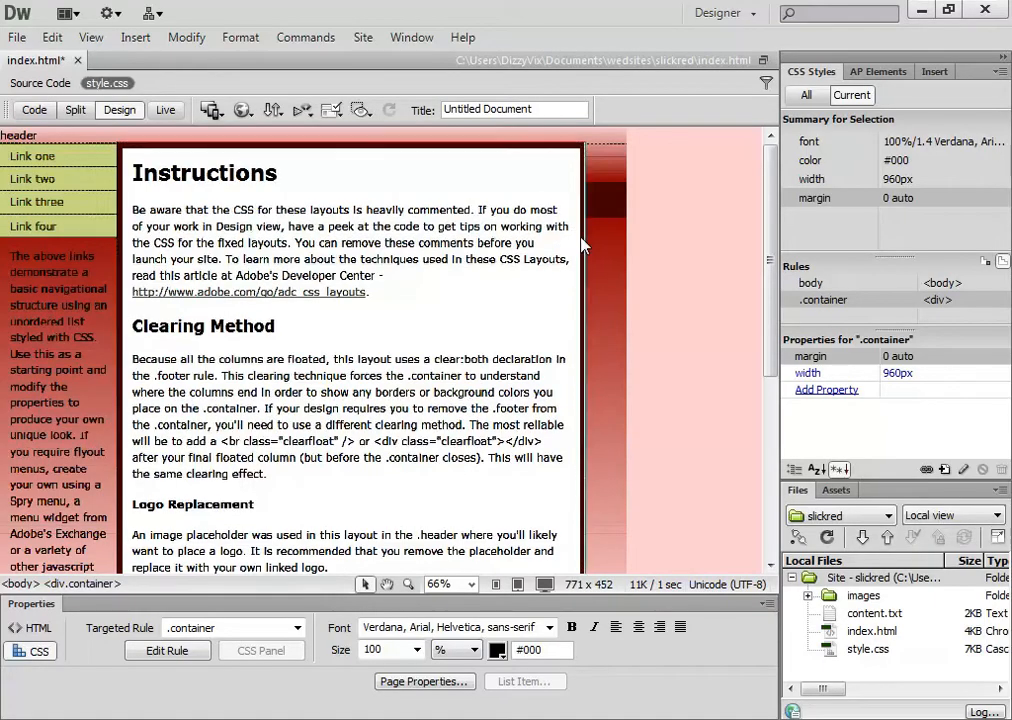
- Set the box width of the .content rule to 680 px
left_click(546, 228)
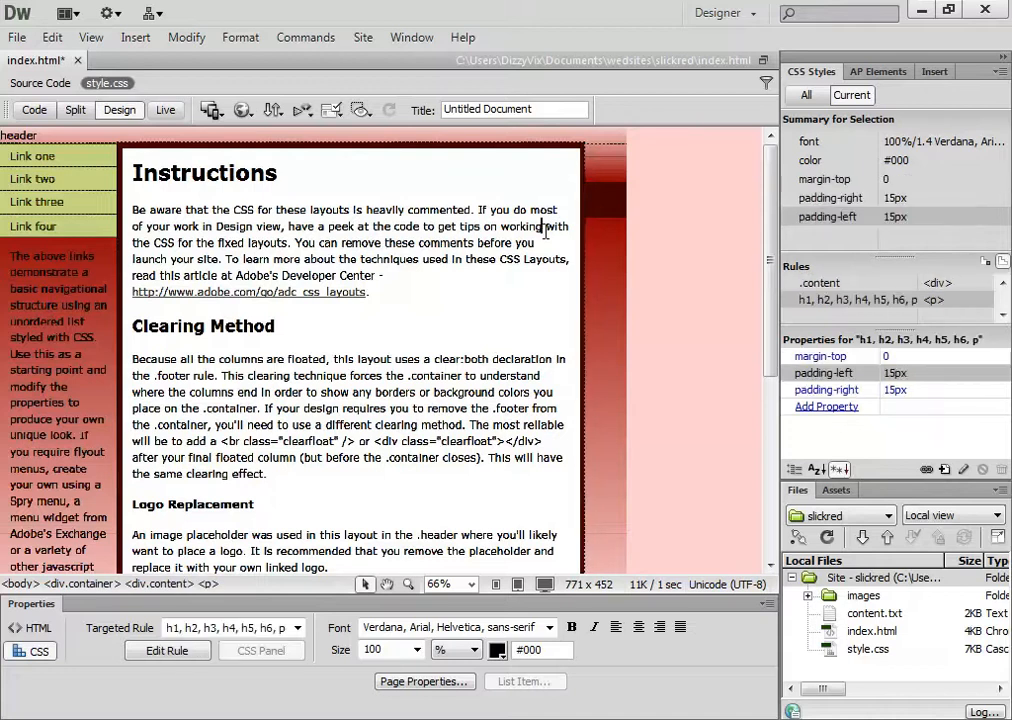
left_click(827, 286)
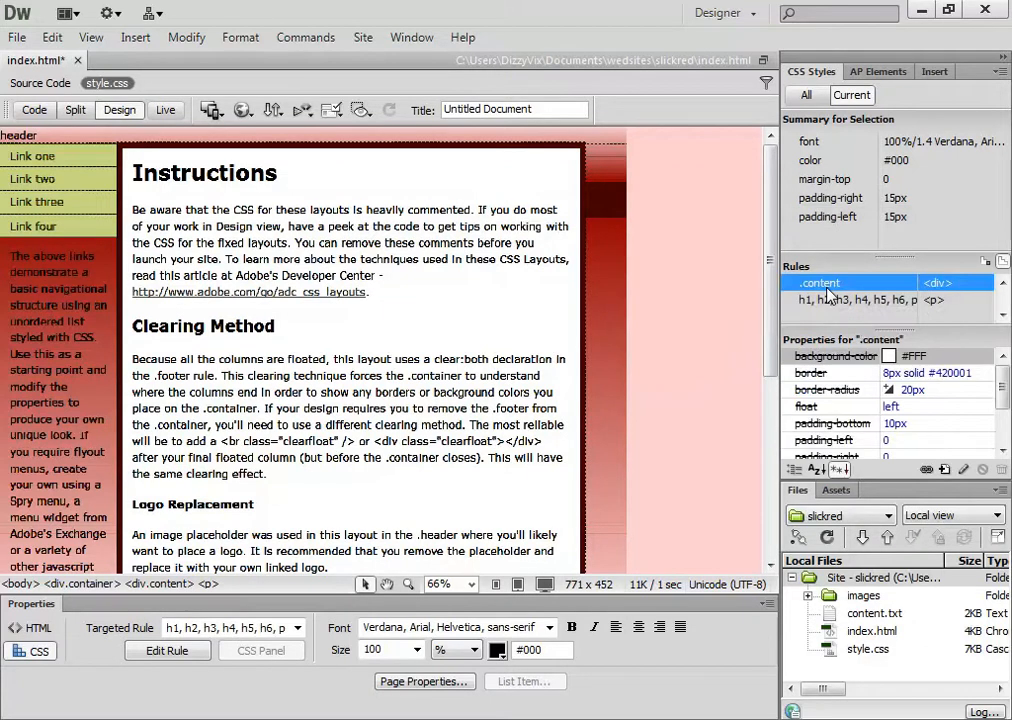
double_click(827, 286)
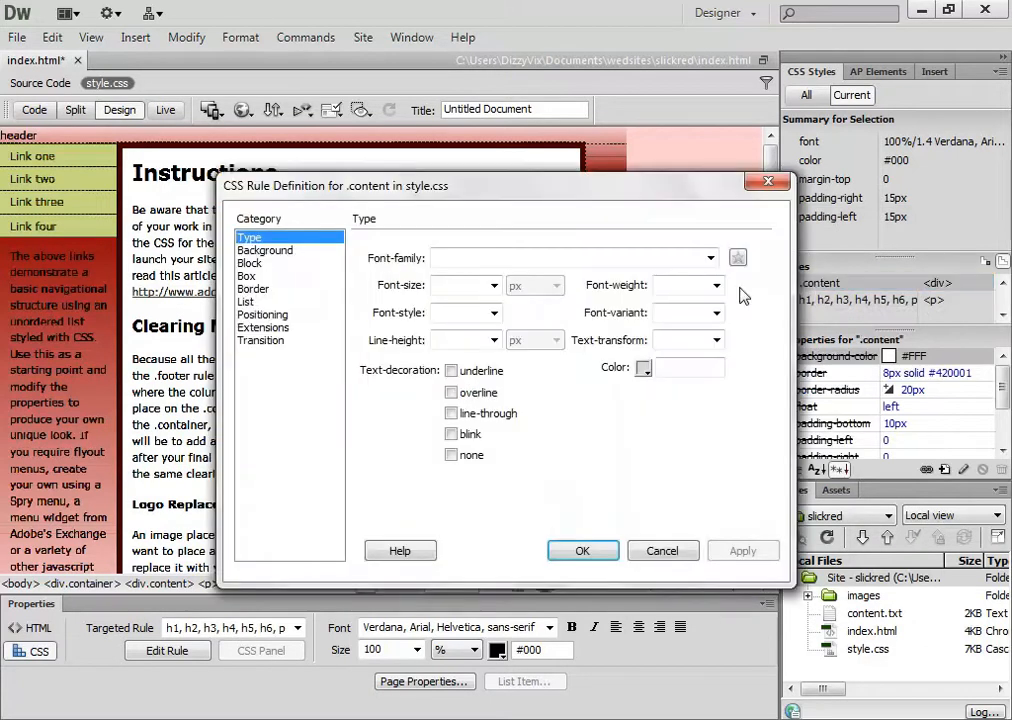
left_click(252, 277)
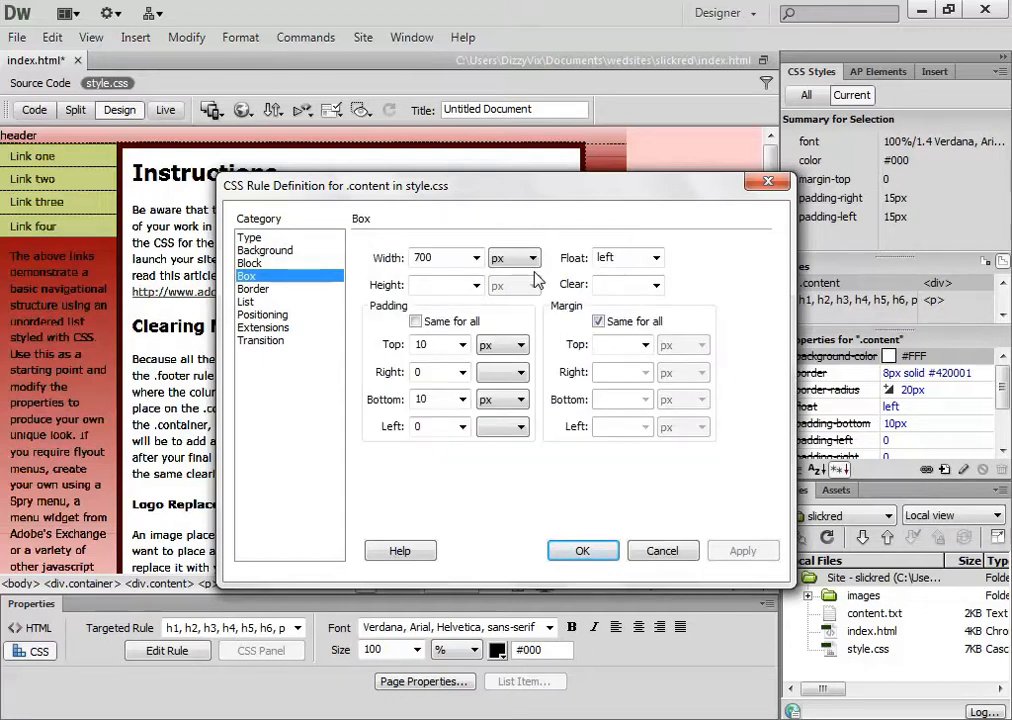
double_click(450, 258)
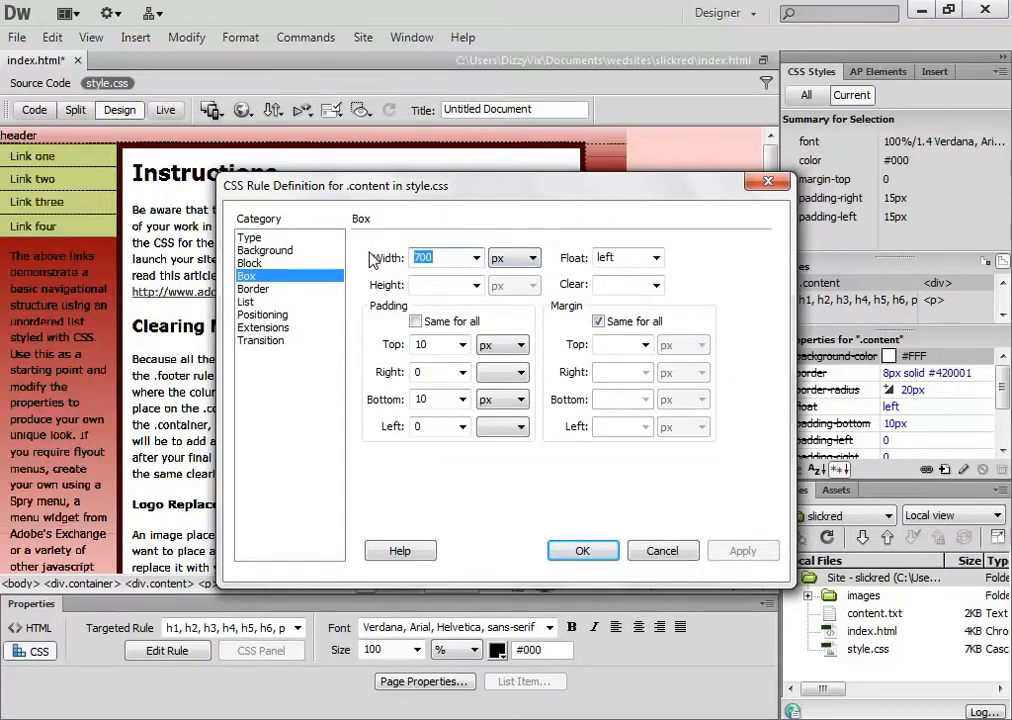
type("68")
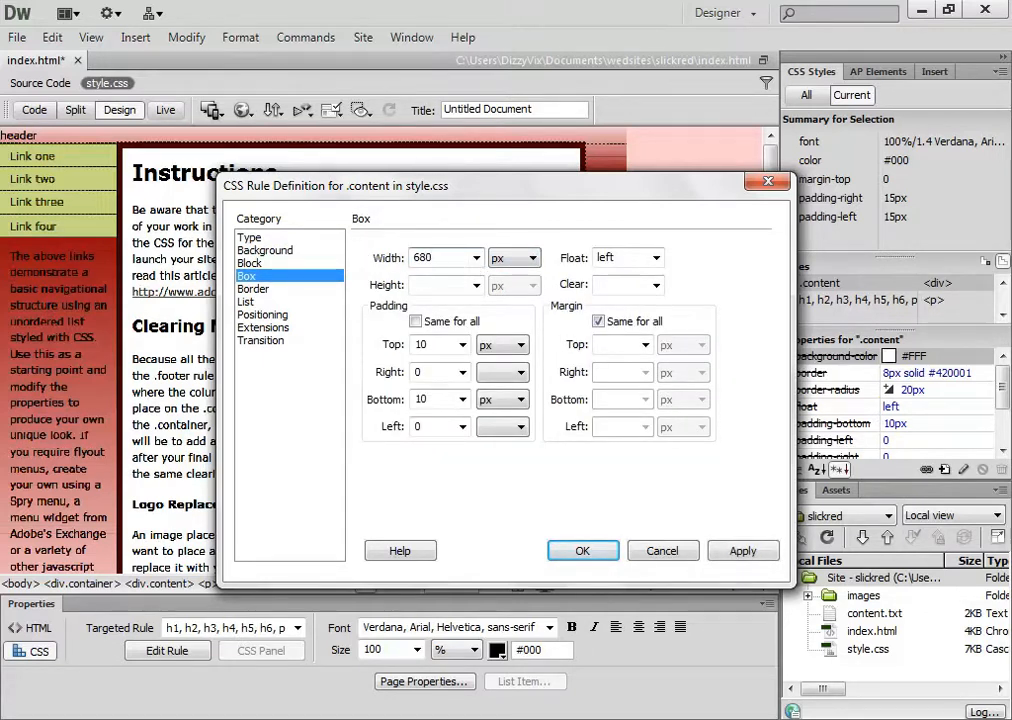
type("0")
key("Return")
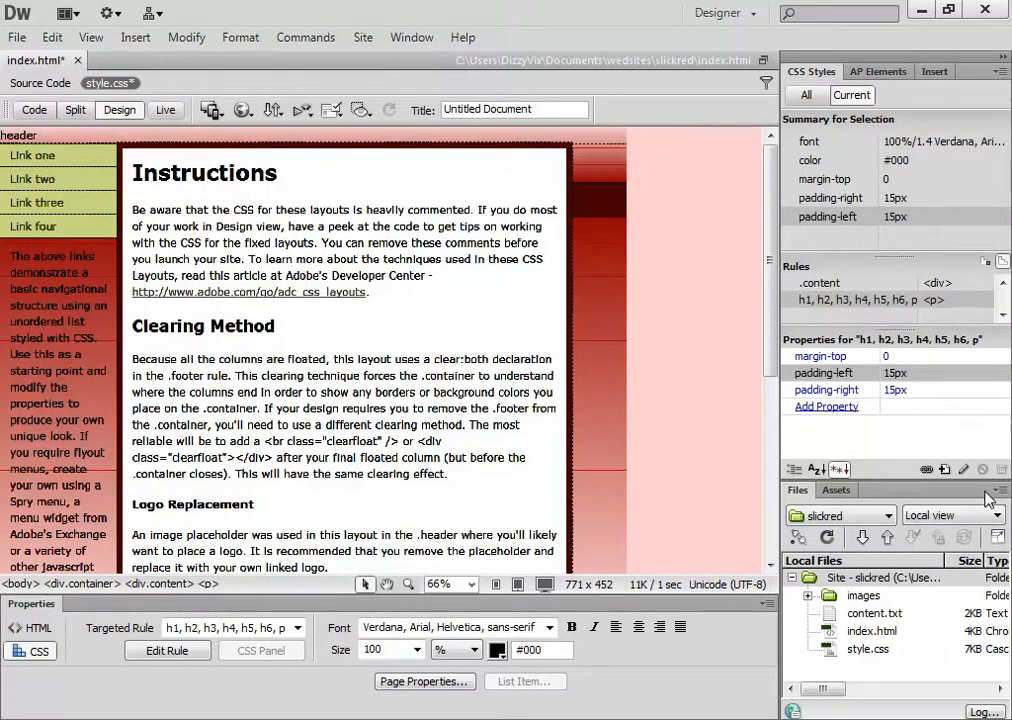
- Give the .content rule its own left margin of 10 px, separate from the other margins, checking the spacing against the preview image
left_click(818, 285)
double_click(818, 285)
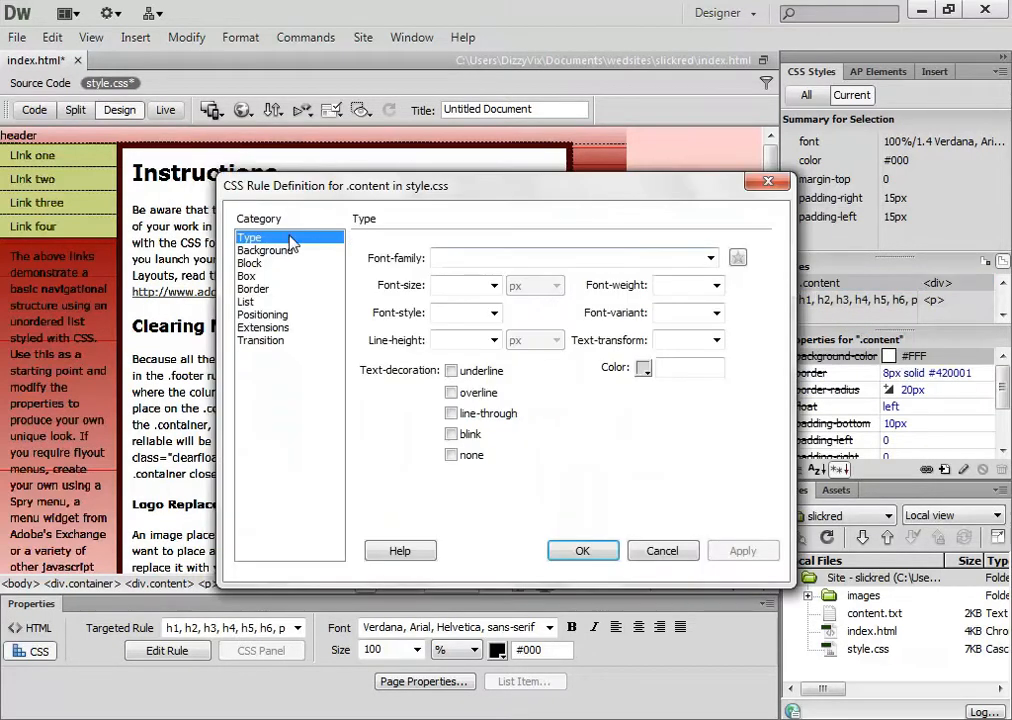
left_click(256, 277)
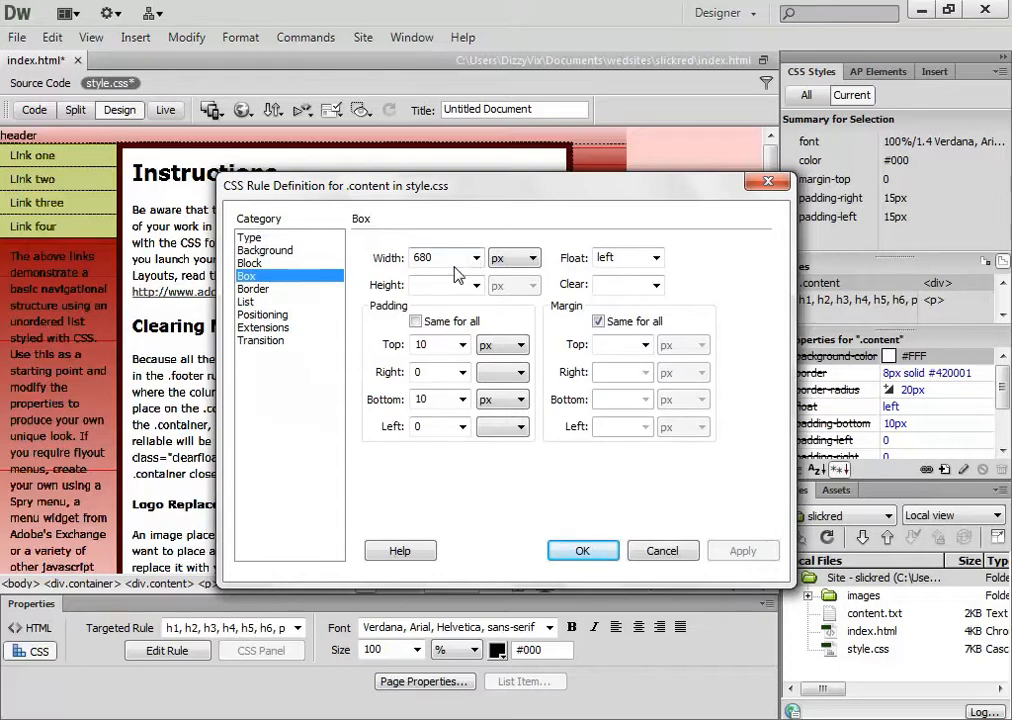
left_click_drag(457, 197, 727, 142)
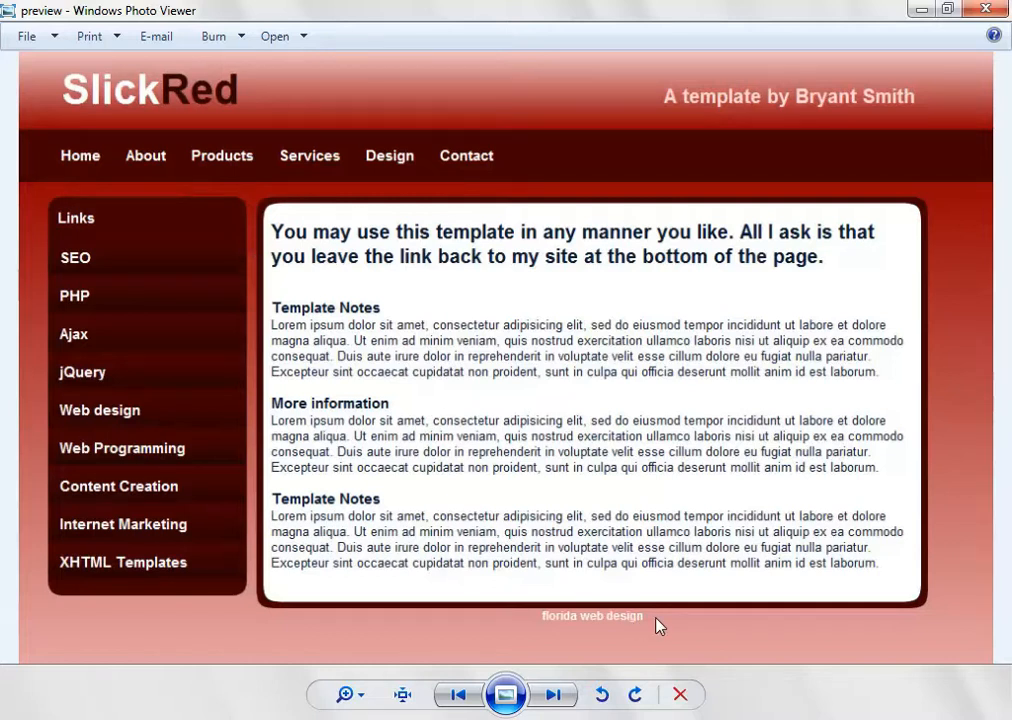
mouse_move(717, 719)
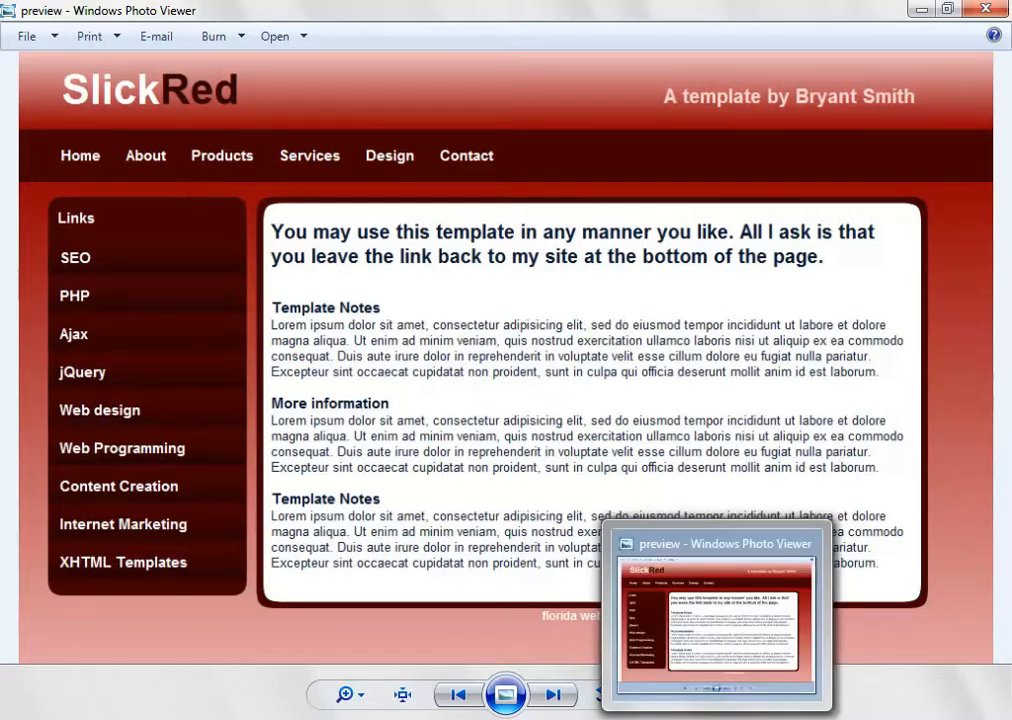
left_click(560, 719)
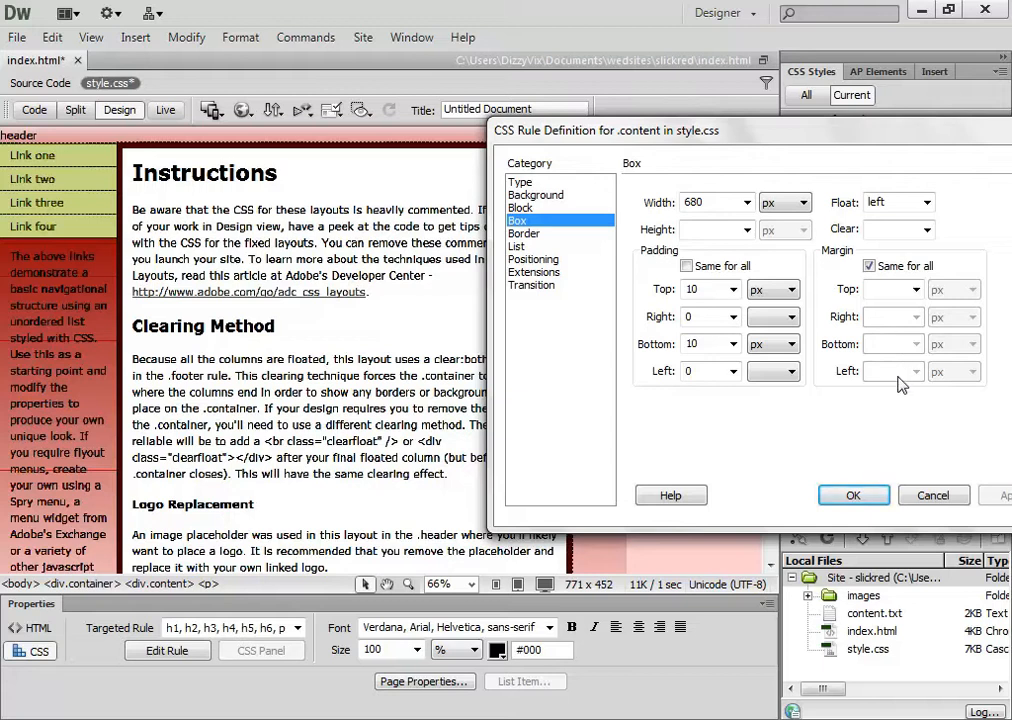
left_click(870, 266)
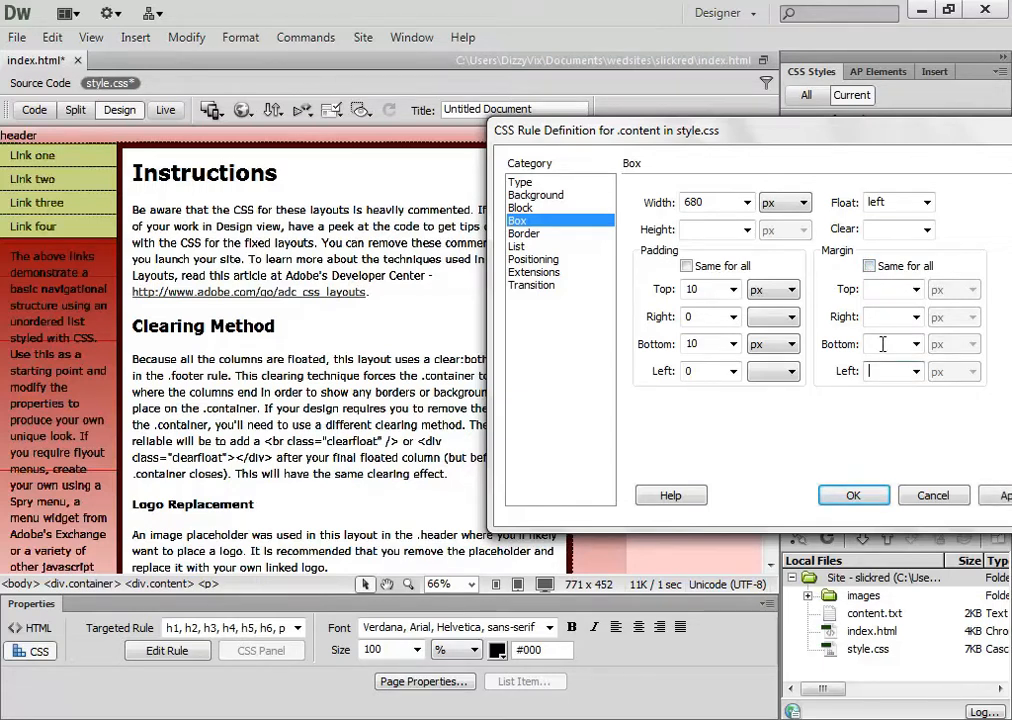
type("10")
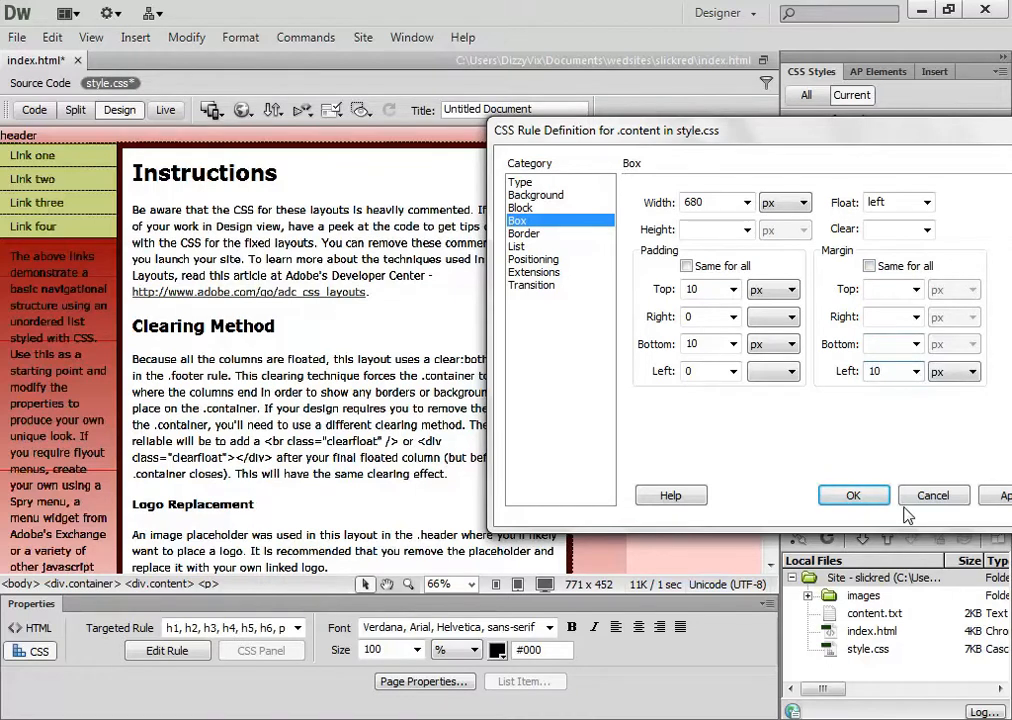
left_click(853, 495)
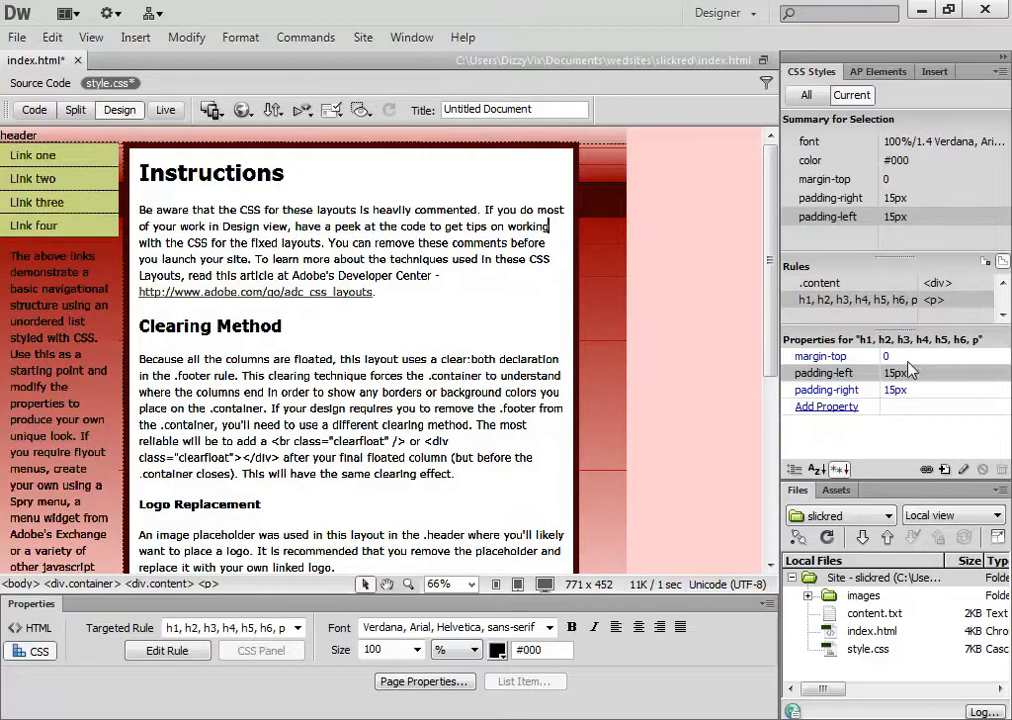
- Set the left margin of the .content rule to 20 px
left_click(823, 286)
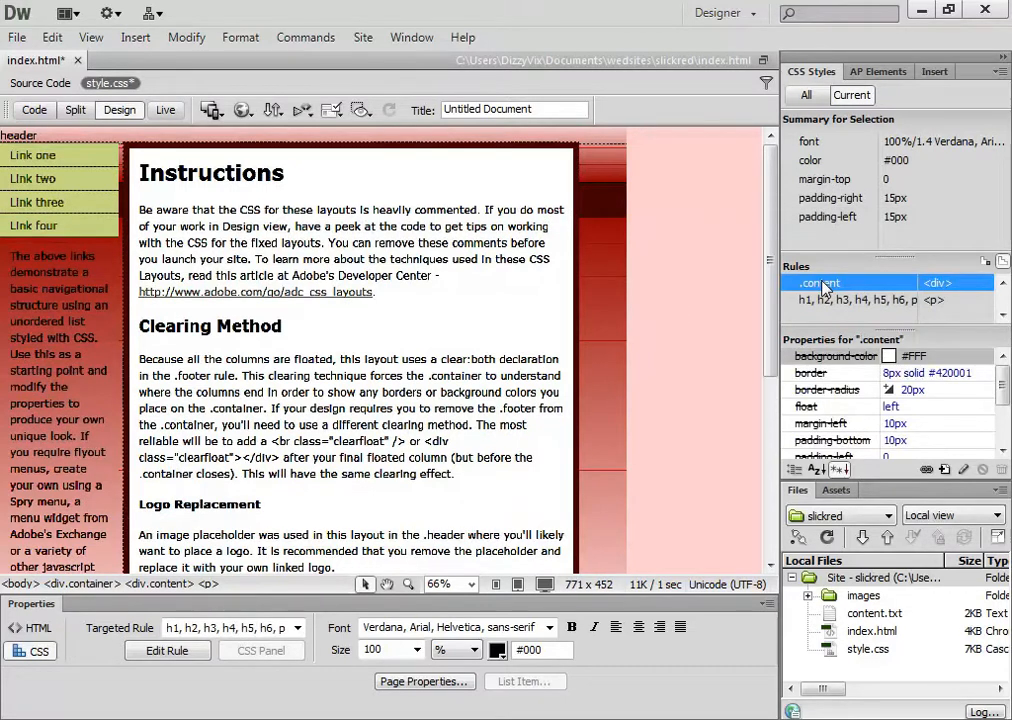
double_click(823, 287)
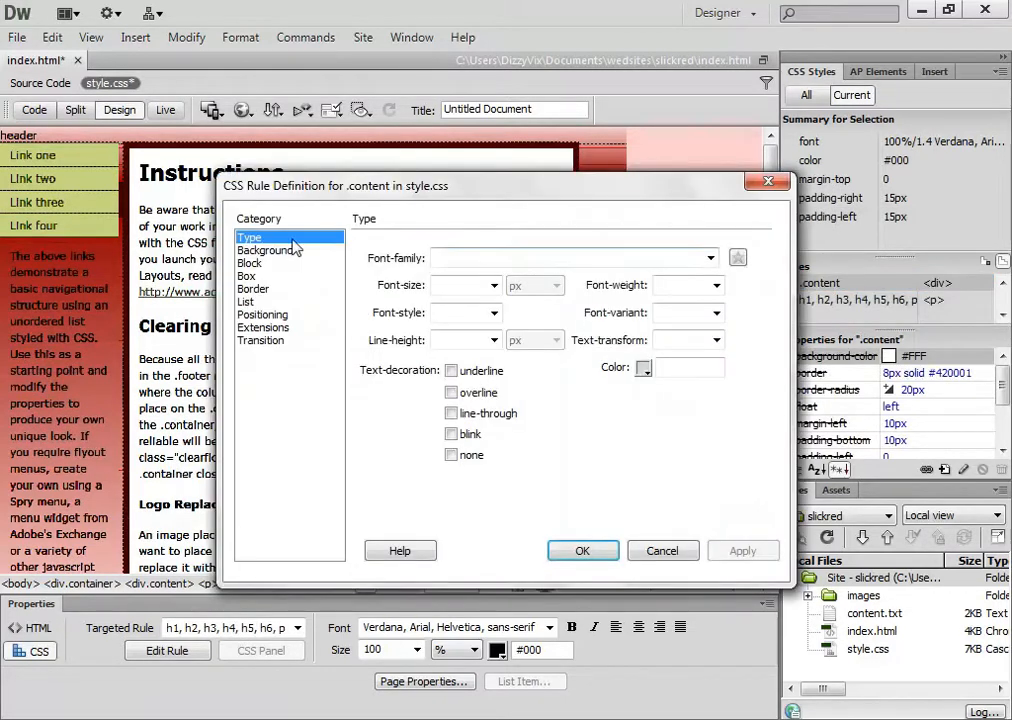
left_click(255, 276)
left_click_drag(601, 194, 839, 112)
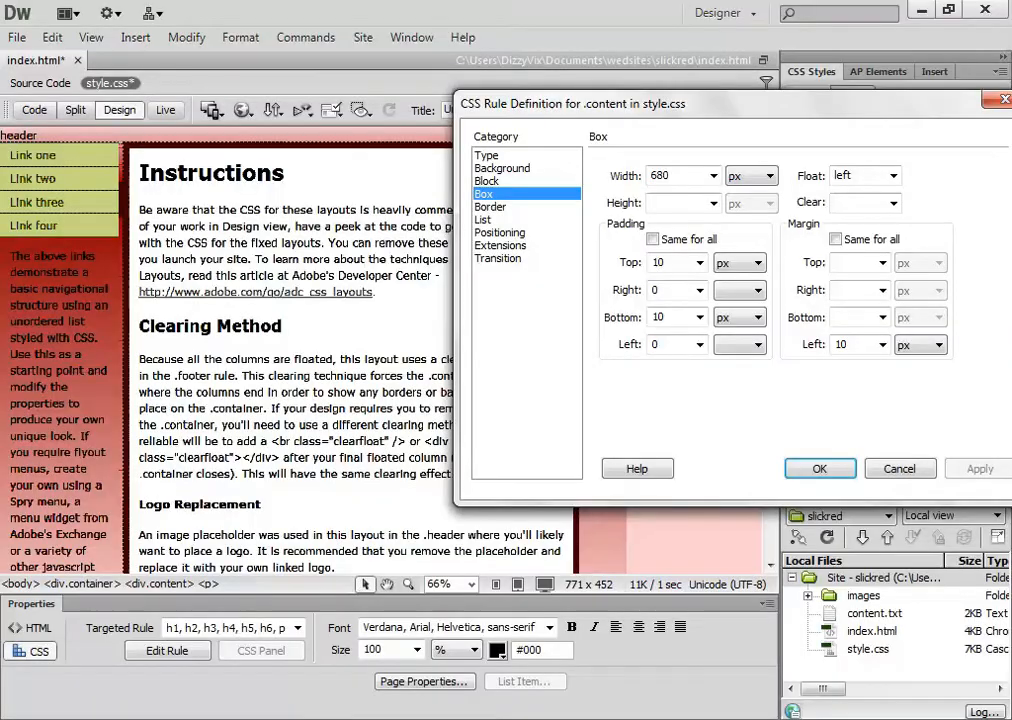
left_click_drag(867, 343, 832, 344)
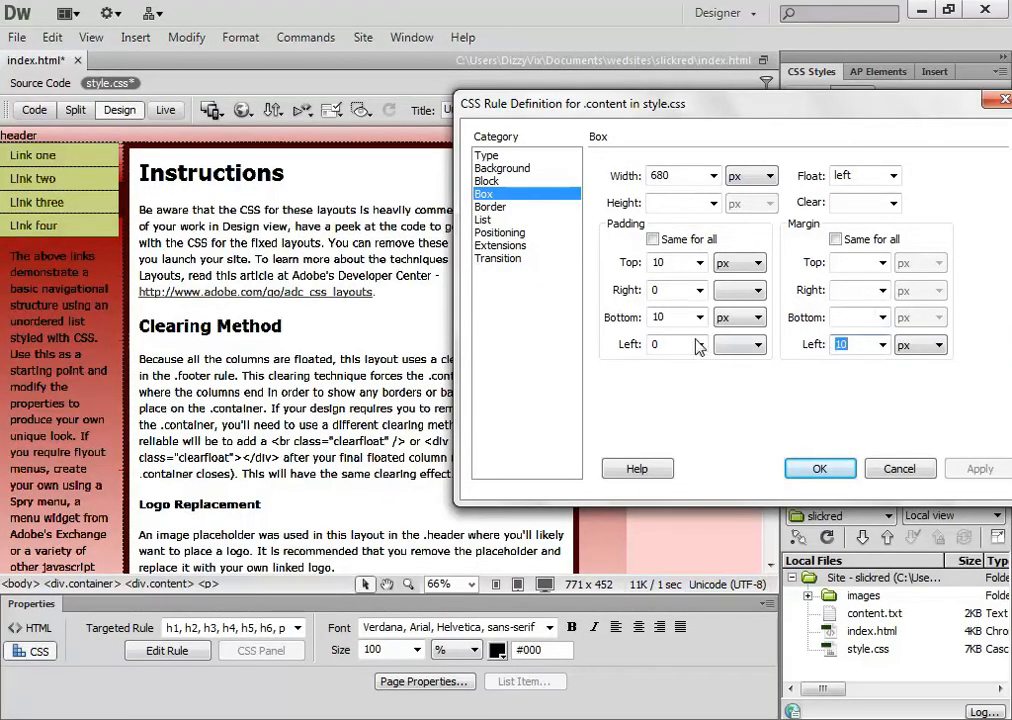
type("20")
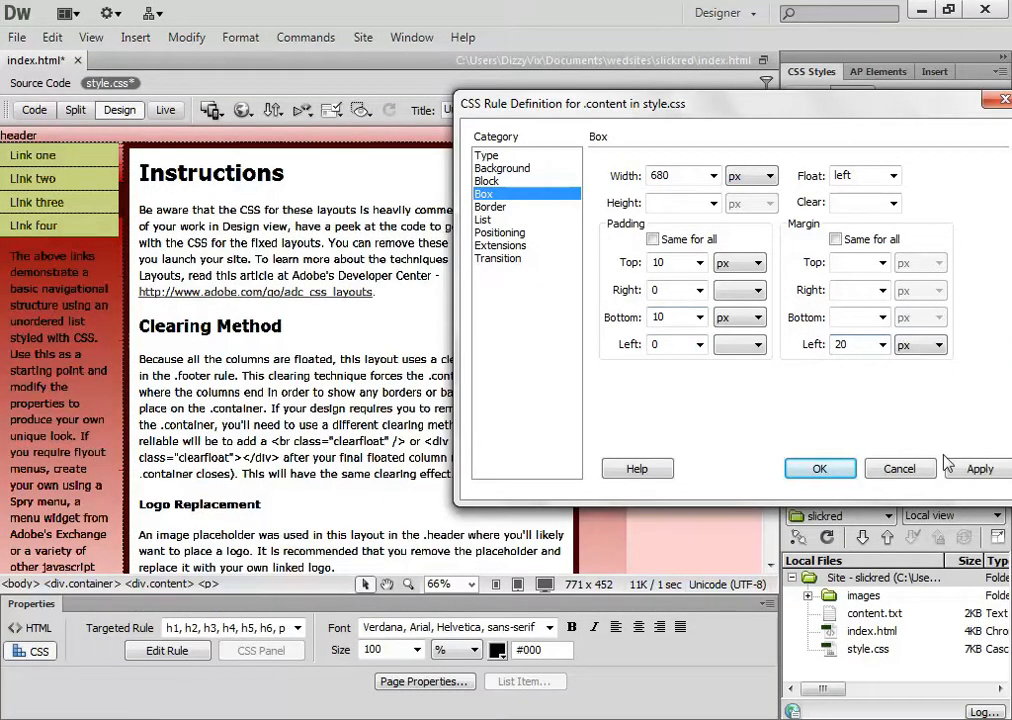
left_click(957, 469)
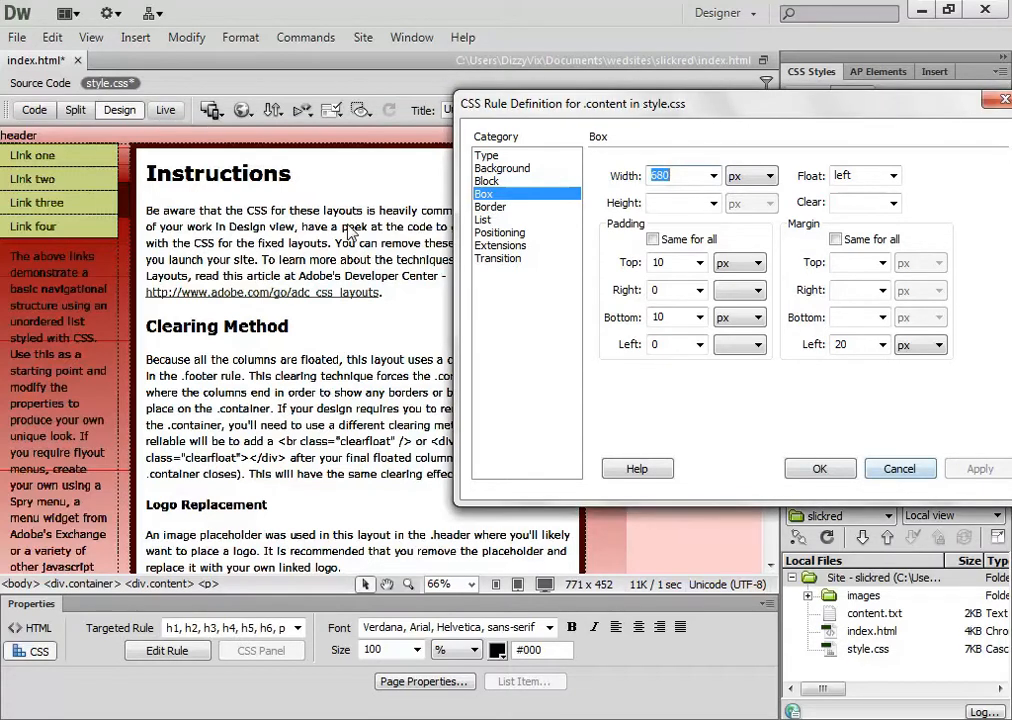
left_click(819, 468)
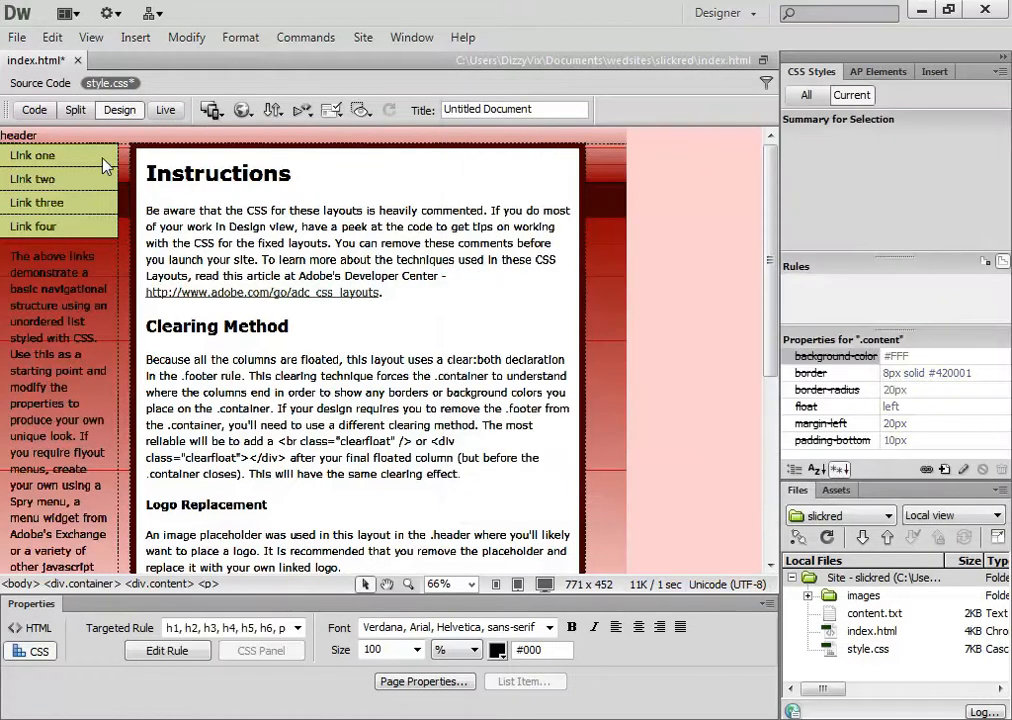
- Render the page in Live view and compare the gap between sidebar and content with the preview image in Windows Photo Viewer
left_click(165, 110)
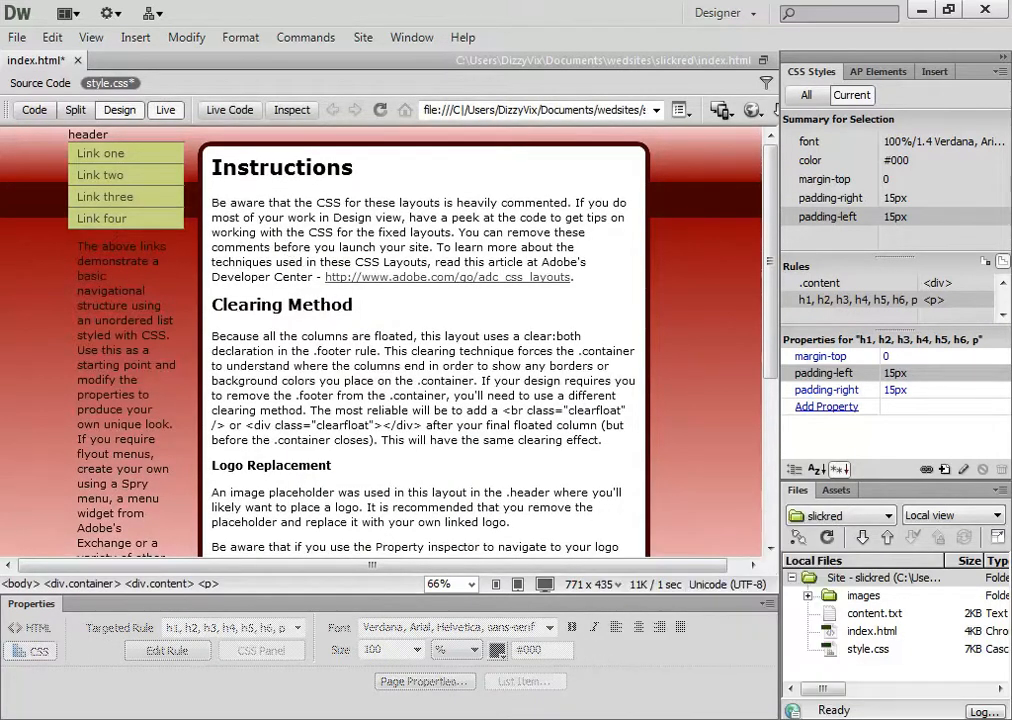
left_click(430, 719)
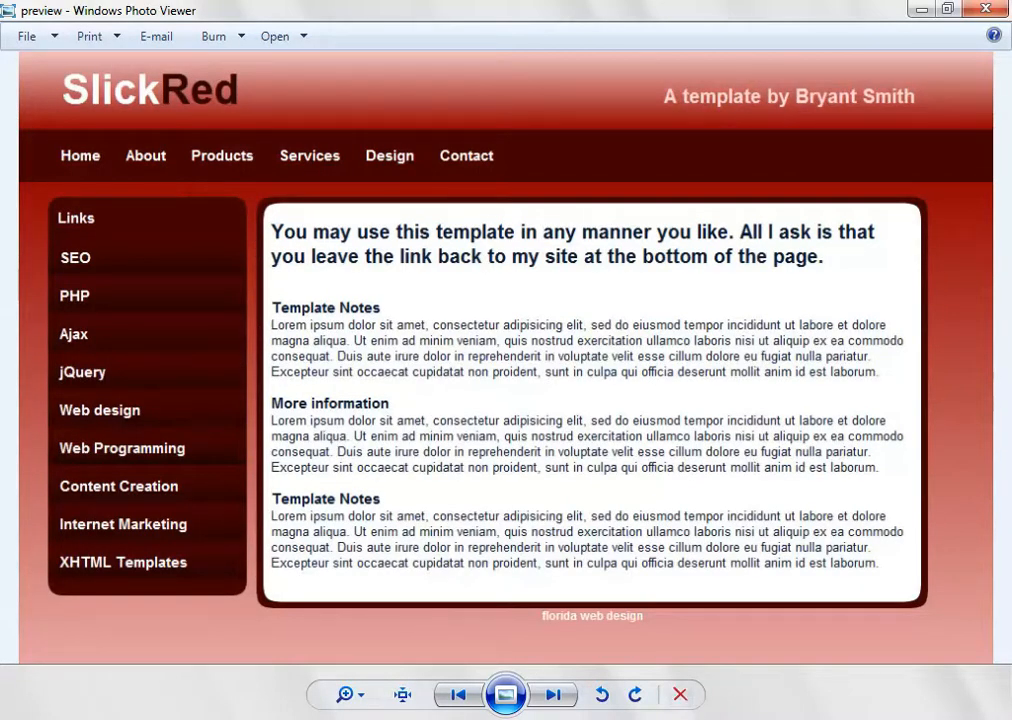
left_click(340, 719)
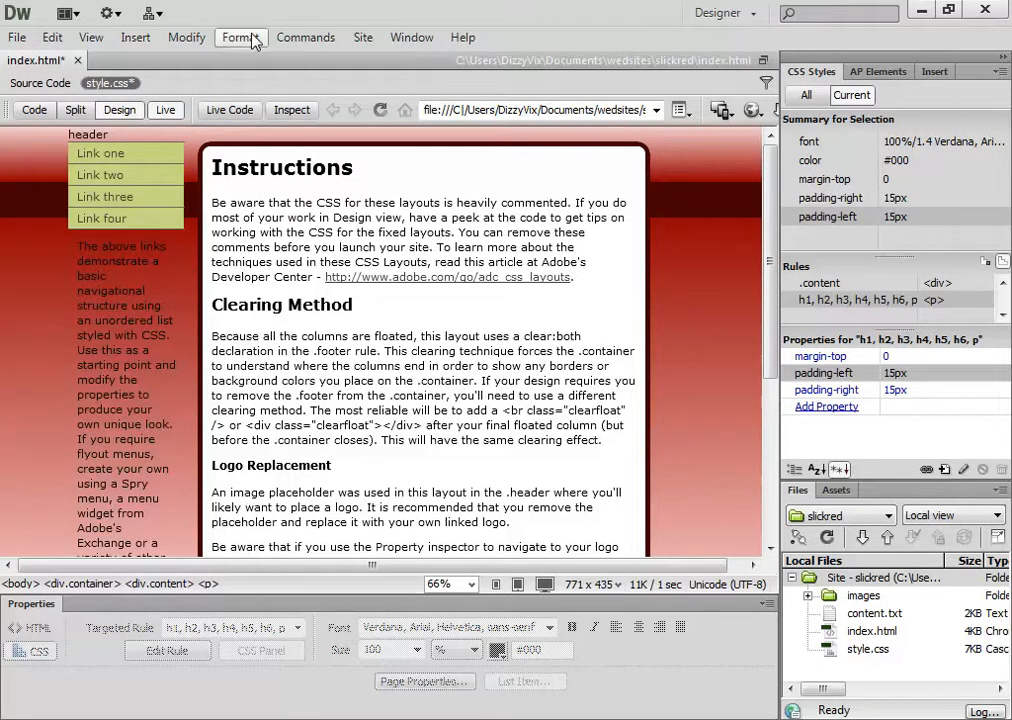
left_click(165, 110)
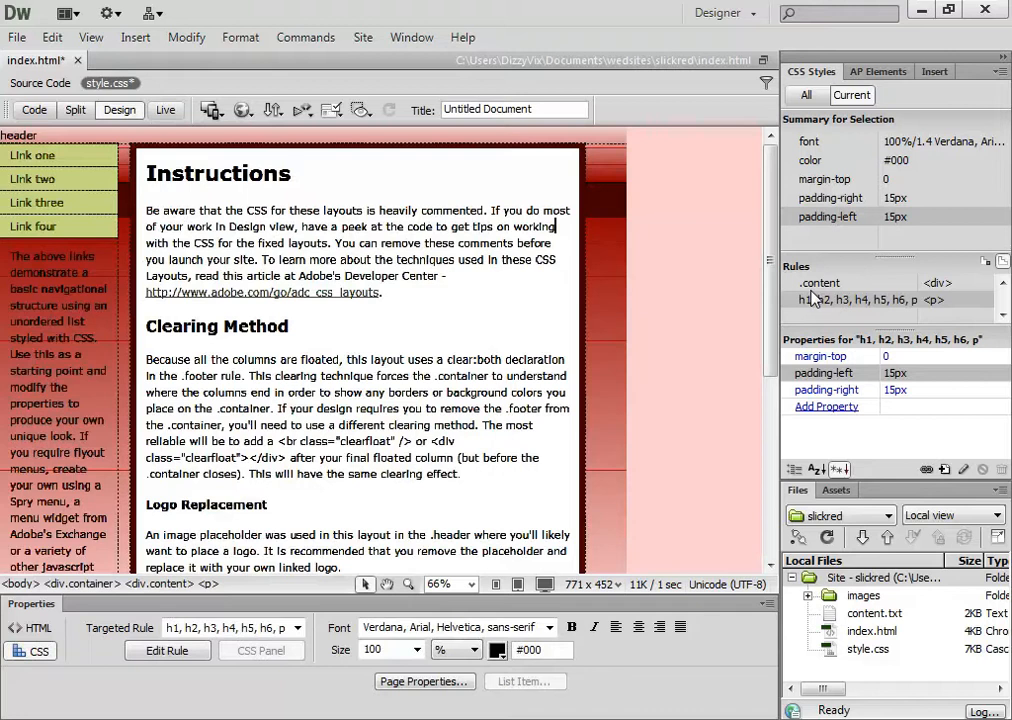
- Set the left margin of the .content rule to 15 px
double_click(818, 284)
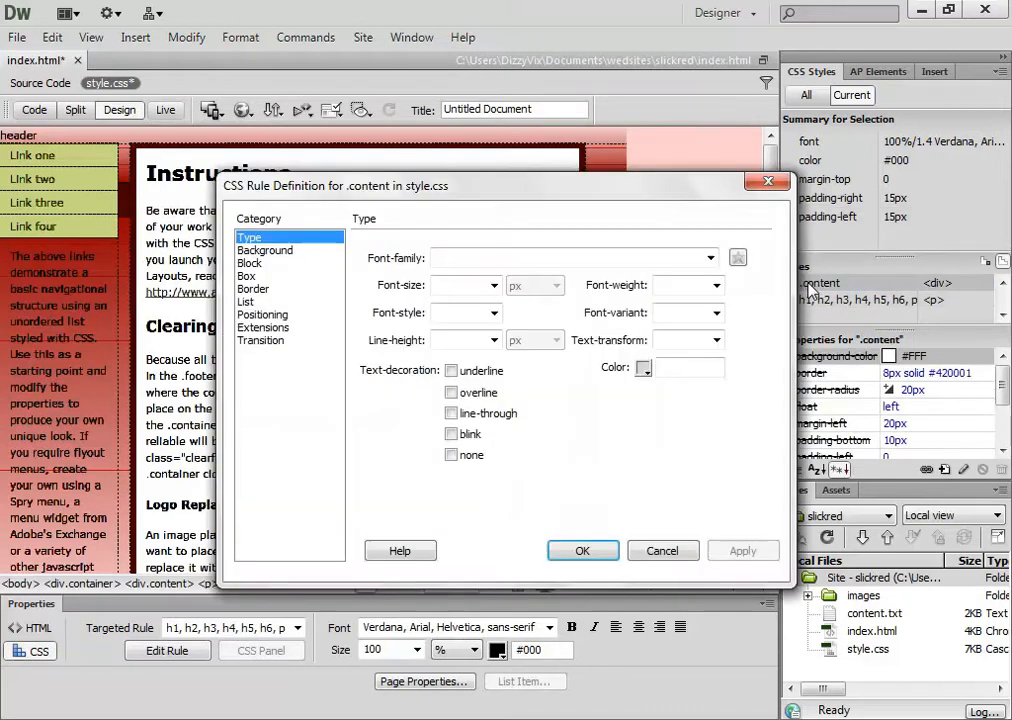
left_click(246, 276)
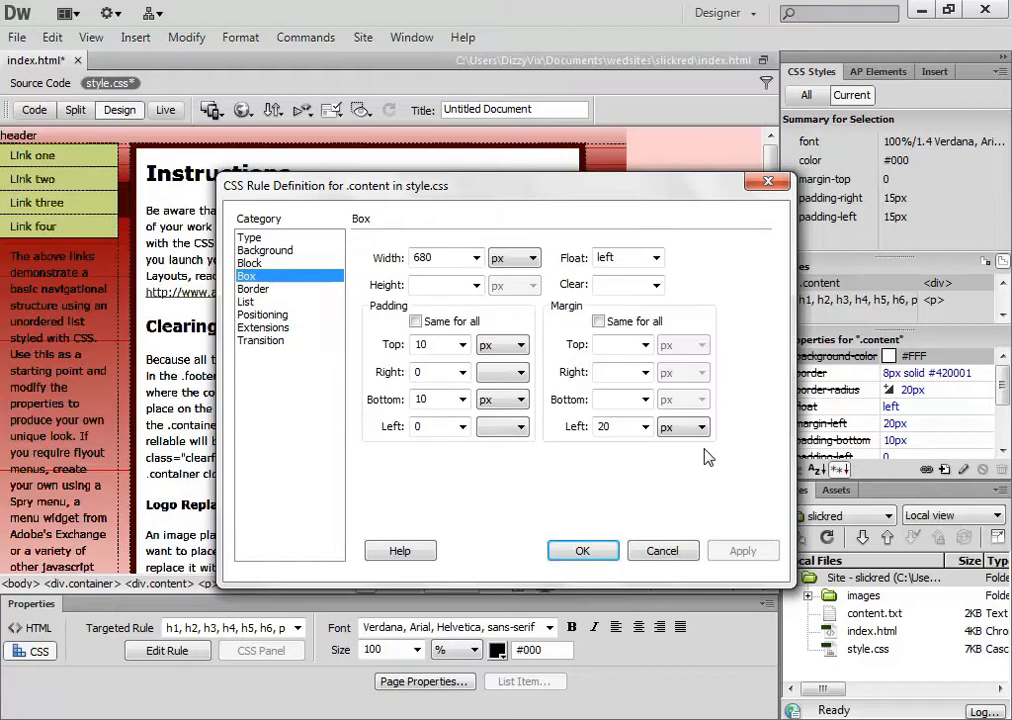
double_click(635, 426)
type("15")
left_click(742, 551)
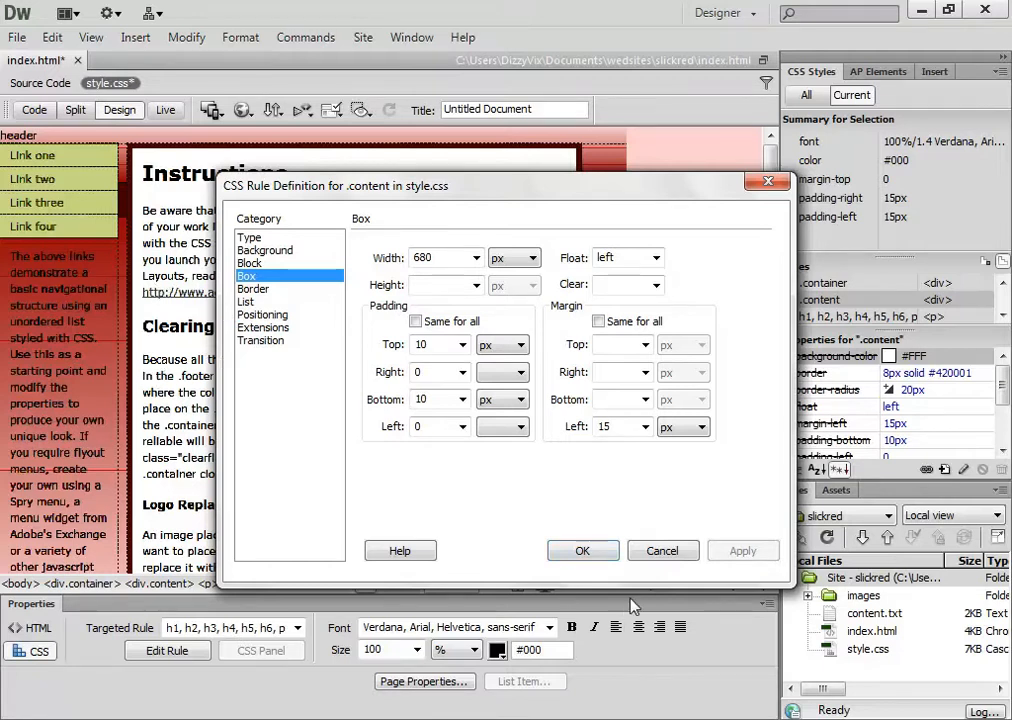
left_click(585, 552)
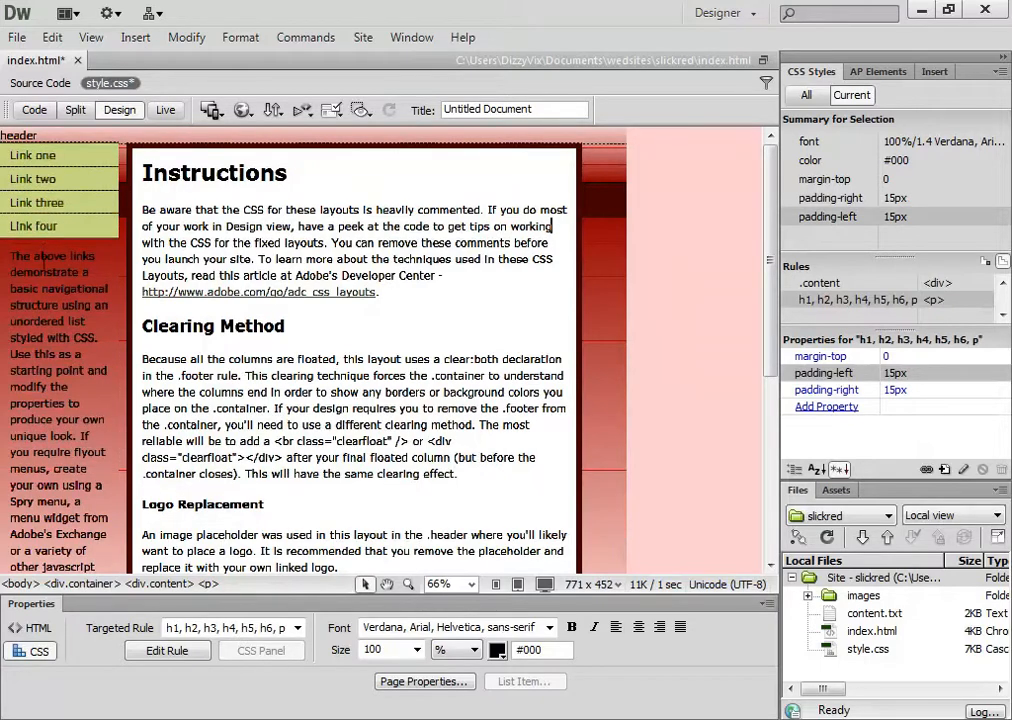
- Delete the placeholder paragraphs below the four links in the sidebar
scroll(56, 310, "down", 5)
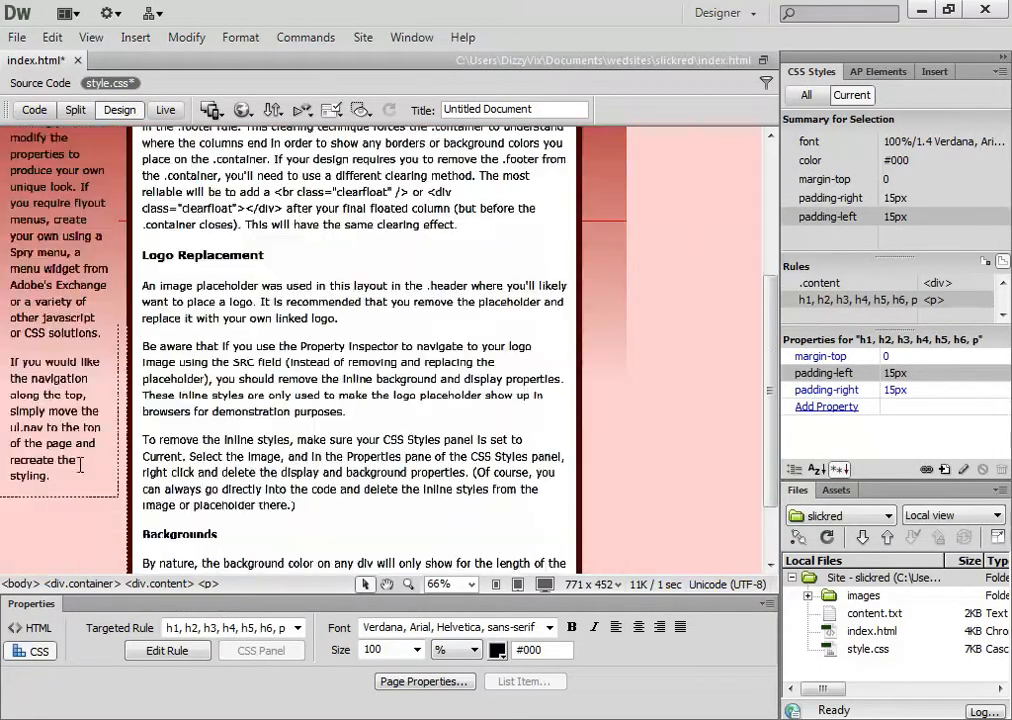
left_click_drag(67, 483, 20, 190)
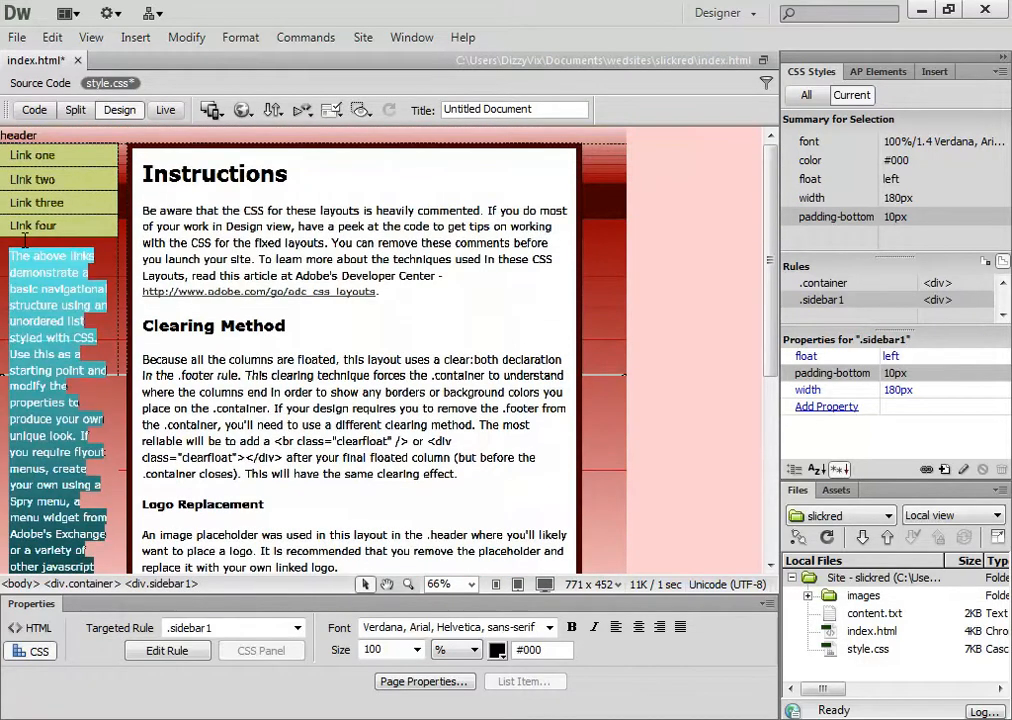
key("Delete")
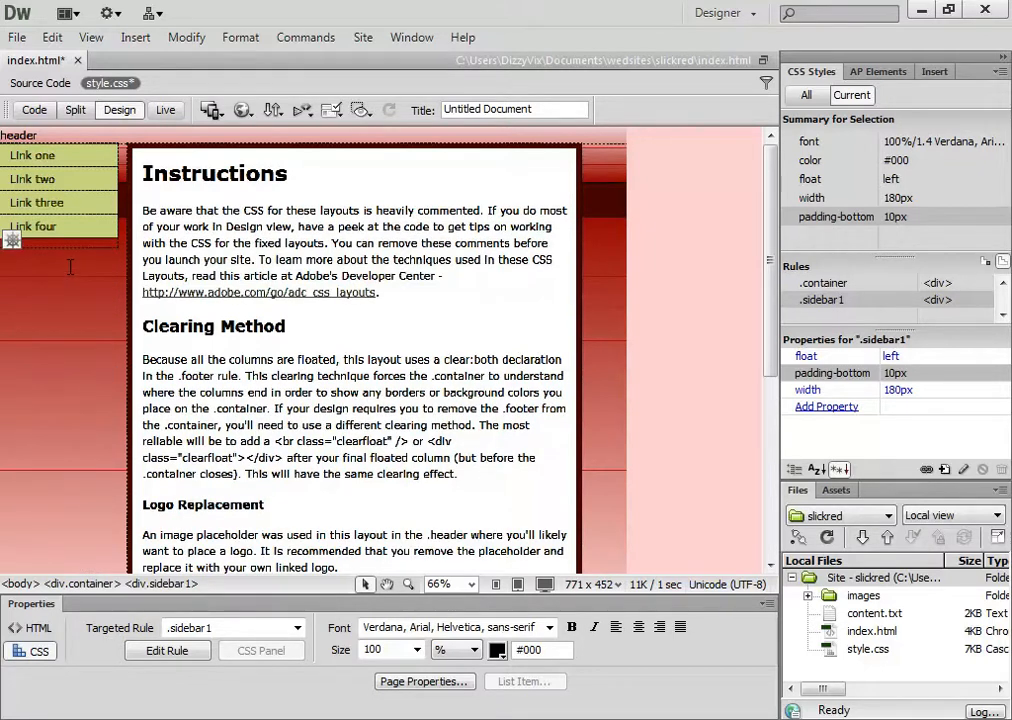
- Examine the CSS rules behind the first sidebar link and look through all the rules in style.css for the navigation ones
left_click(87, 150)
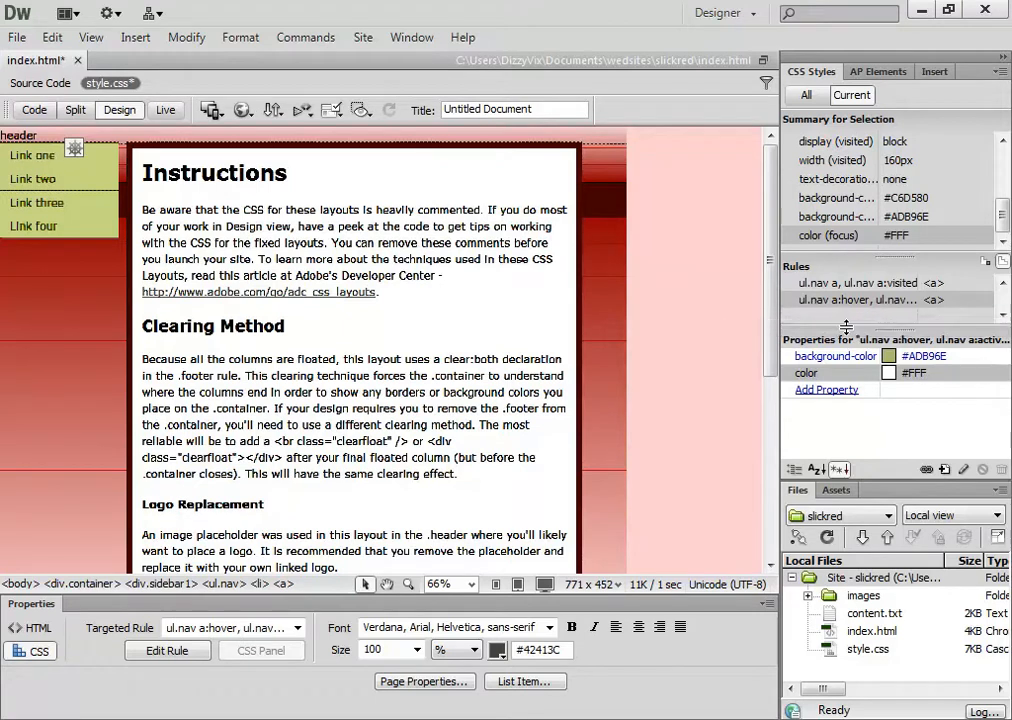
left_click(805, 95)
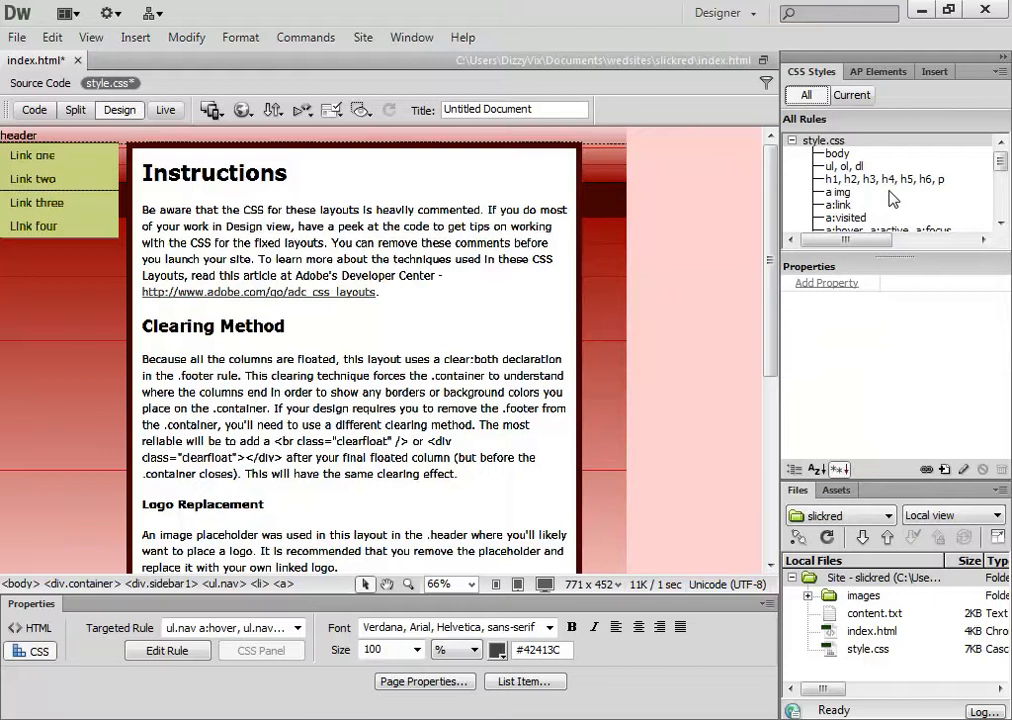
left_click(840, 204)
scroll(900, 212, "down", 1)
scroll(900, 212, "down", 1)
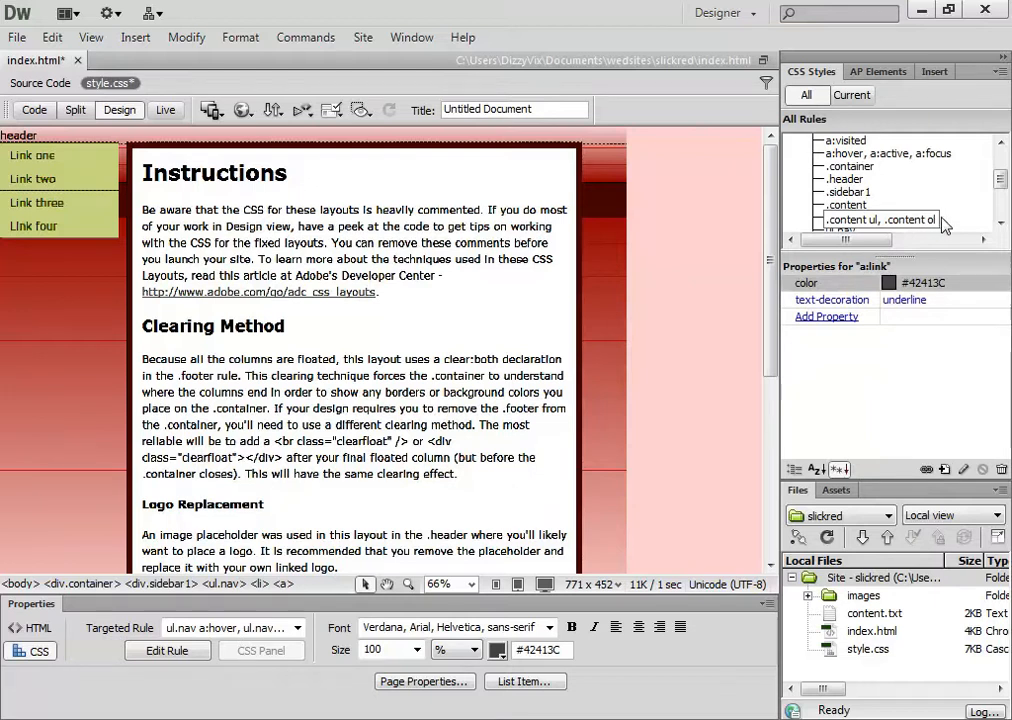
scroll(868, 194, "down", 1)
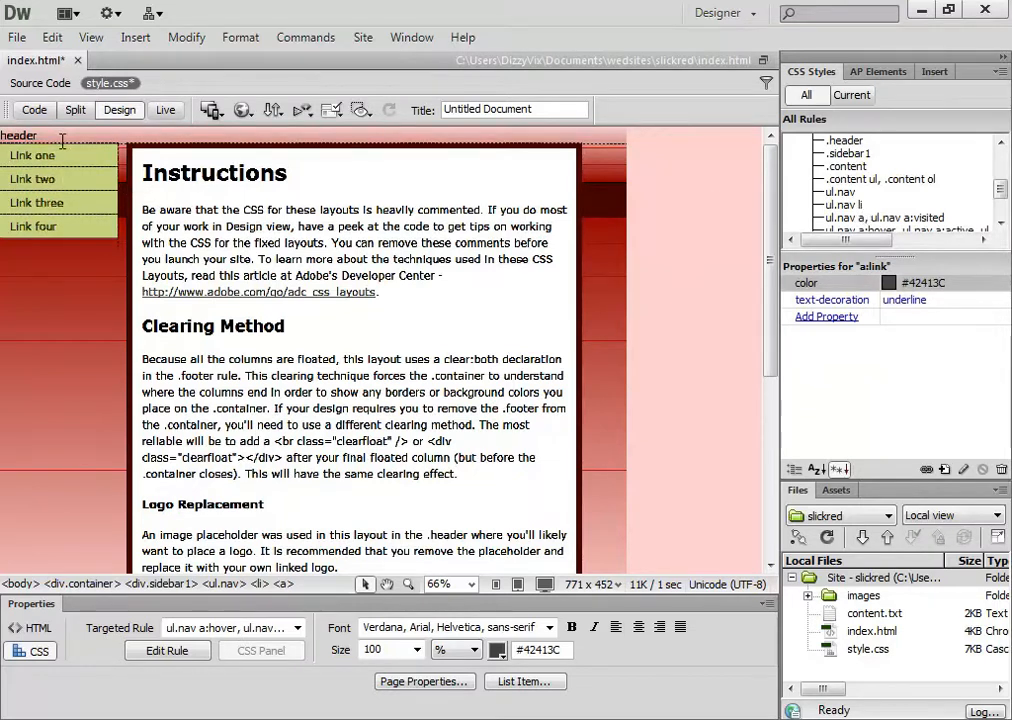
- Inspect the sidebar's link list and its enclosing div up close, and examine the properties of the ul.nav and ul.nav li rules
left_click(232, 585)
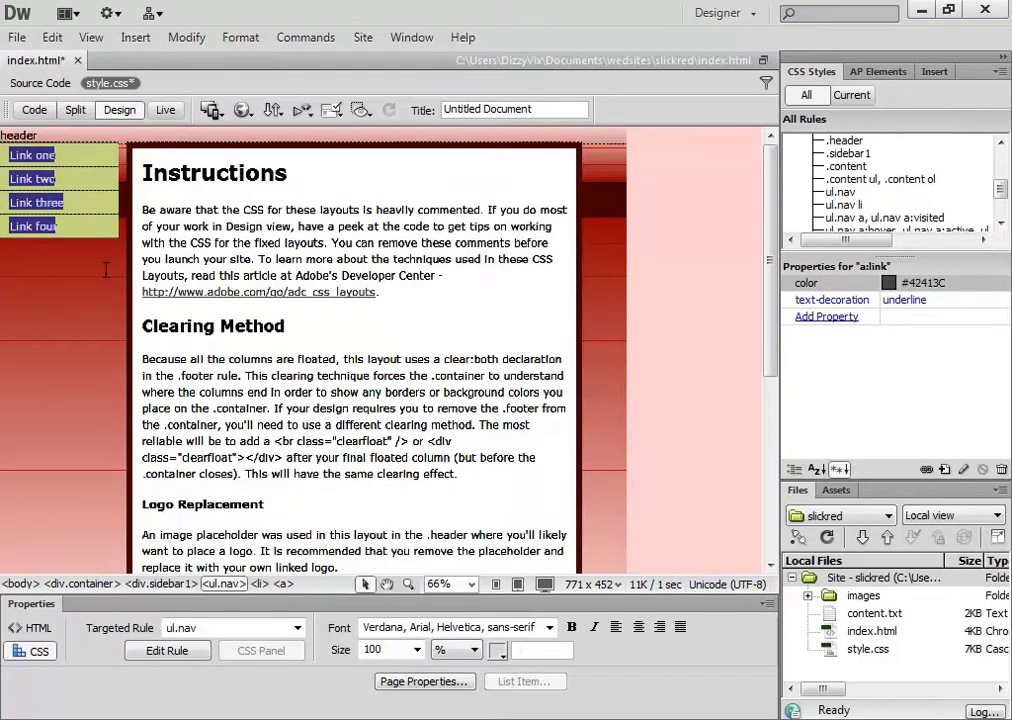
key("ctrl+equal")
key("ctrl+equal")
key("ctrl+equal")
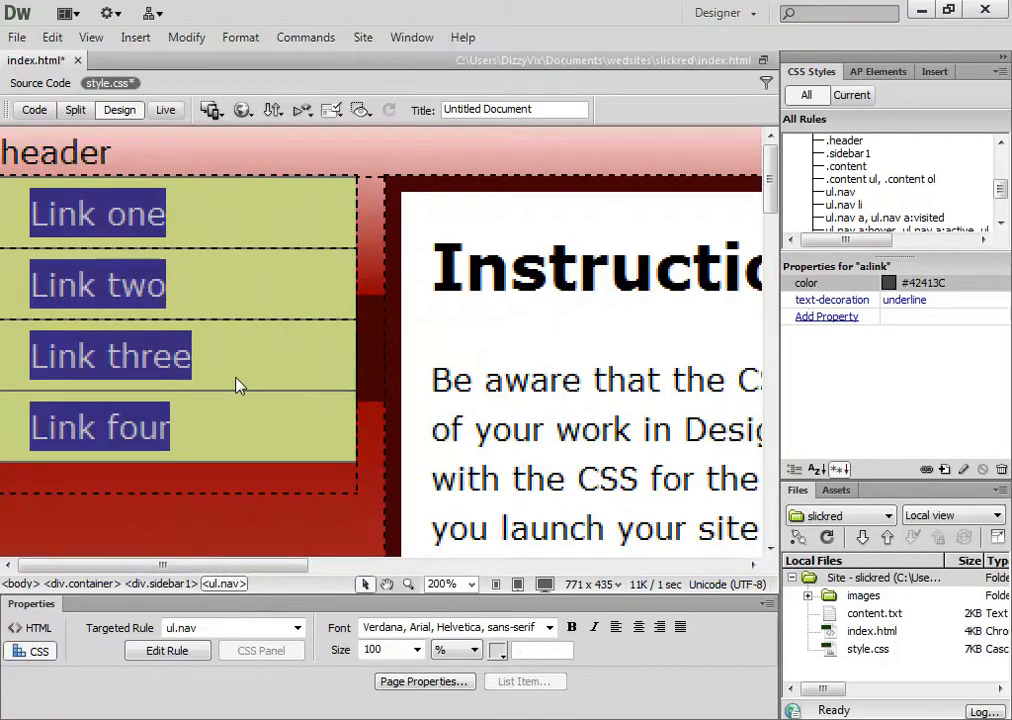
left_click(294, 490)
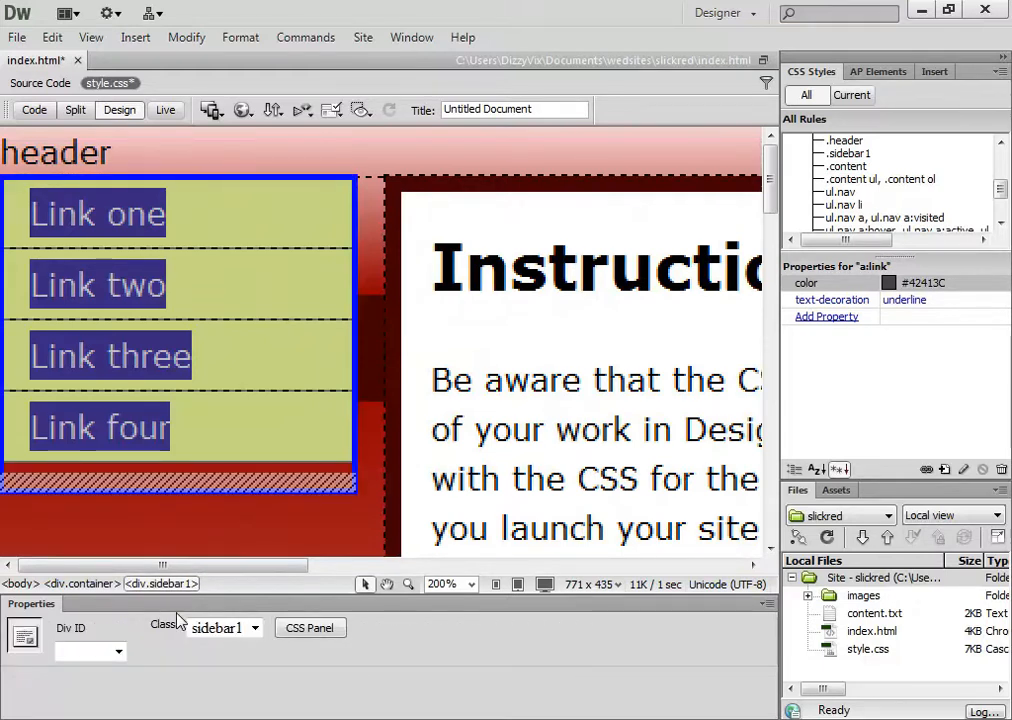
left_click(842, 193)
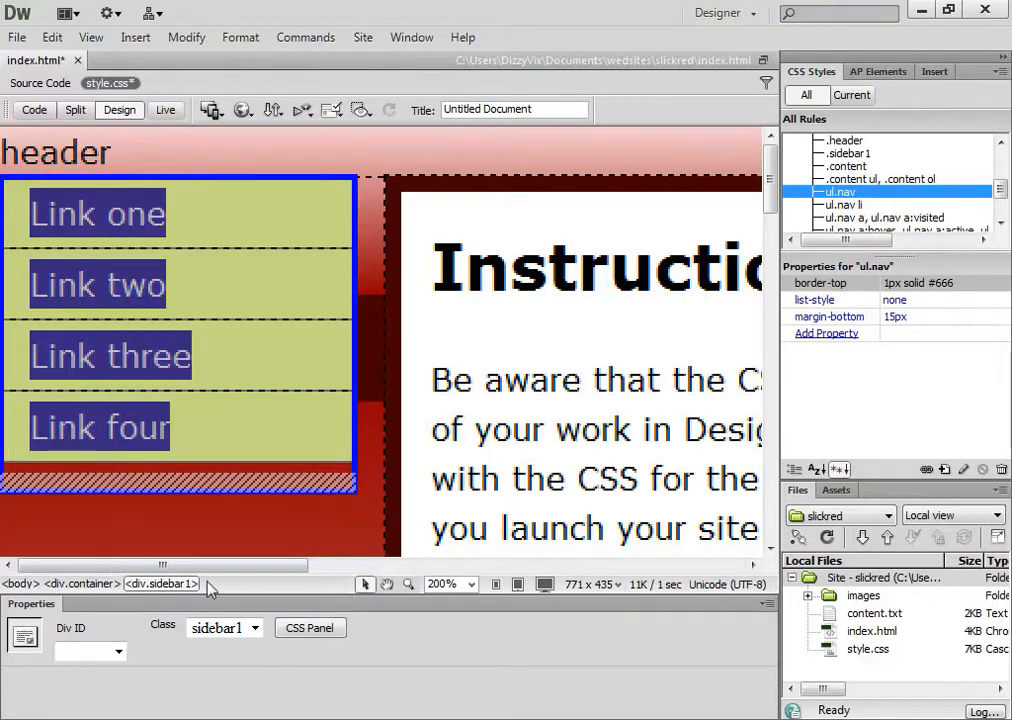
left_click(851, 206)
- Check which rules style the Link one item and find the ul.nav link and hover rules in the full style sheet list
left_click(210, 226)
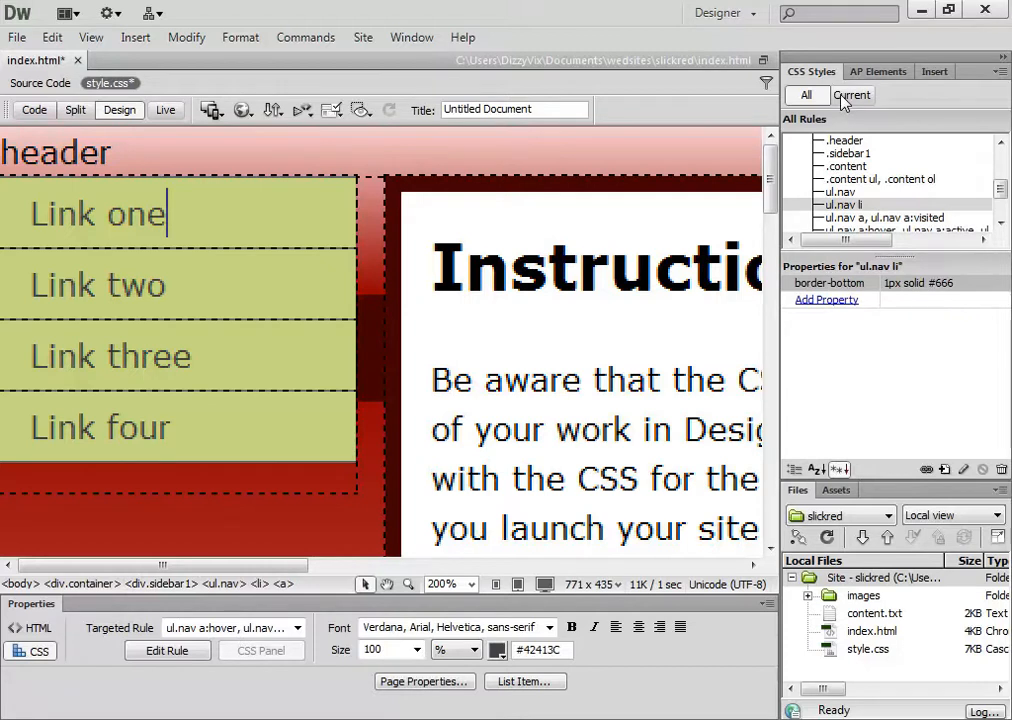
left_click(851, 95)
left_click(188, 216)
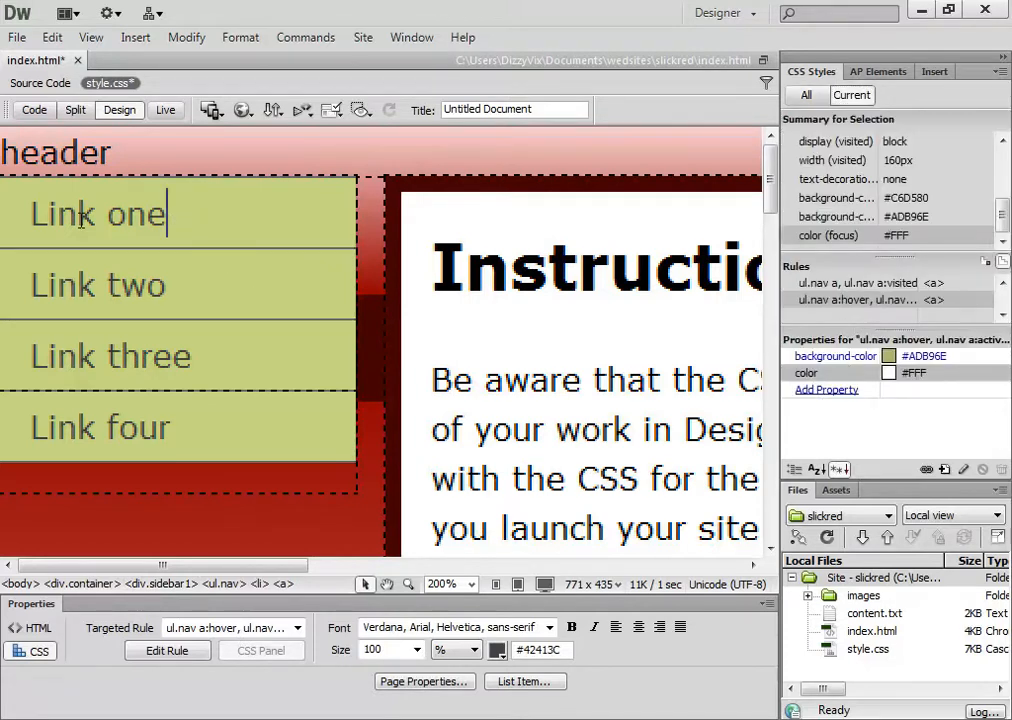
left_click(806, 95)
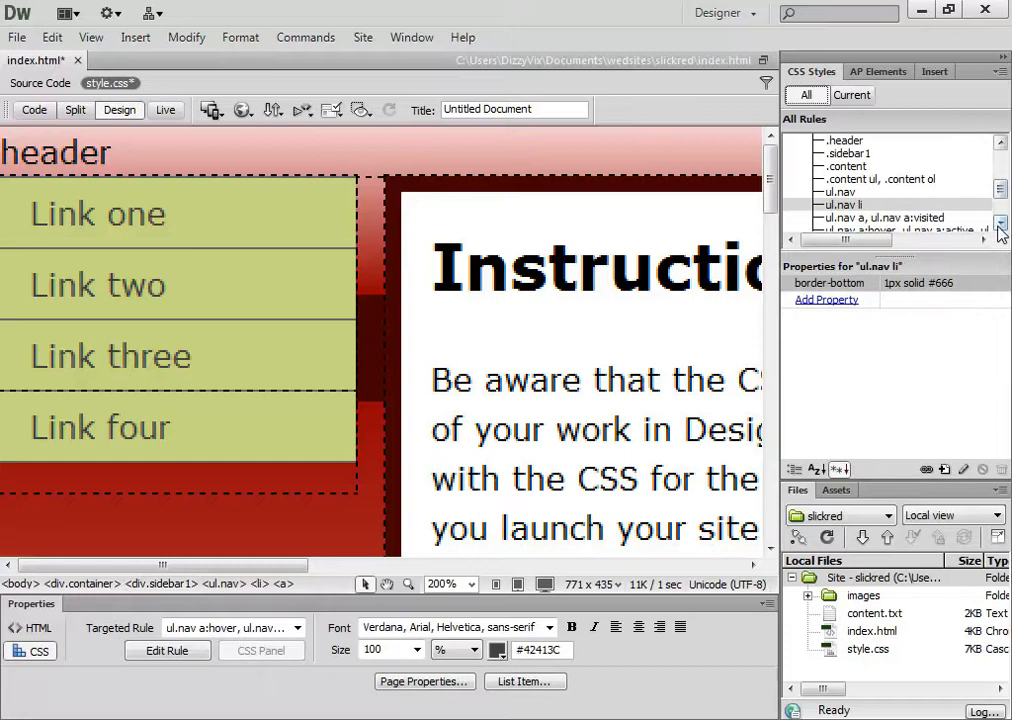
scroll(1000, 205, "down", 1)
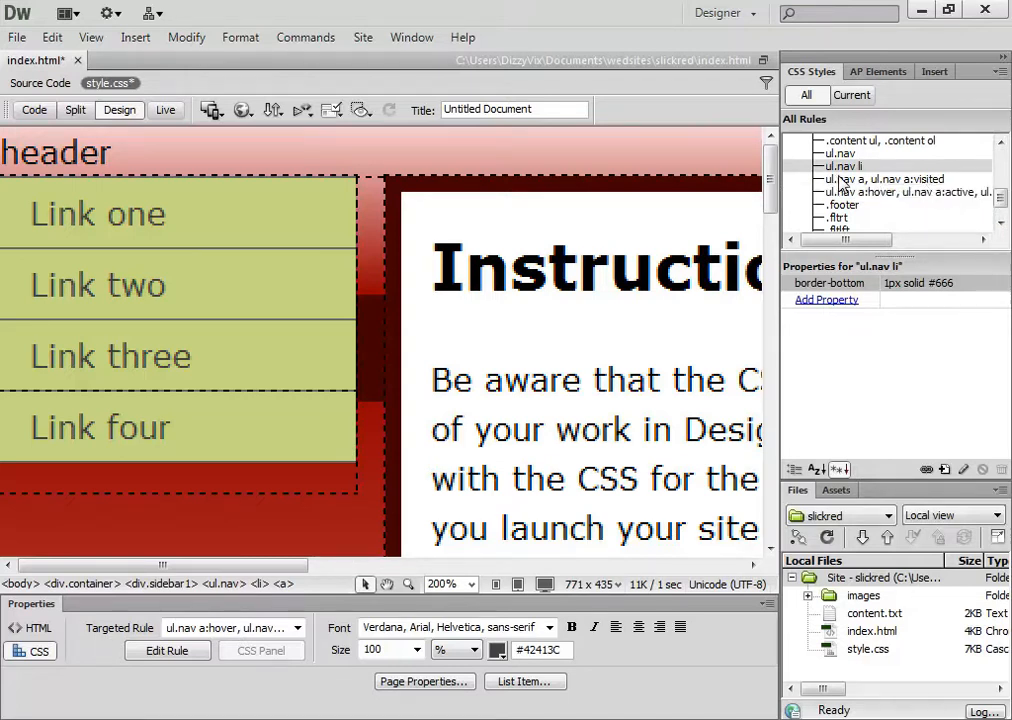
- Test the hover effect of the sidebar links in Live view and return to the enlarged Design view
left_click(162, 112)
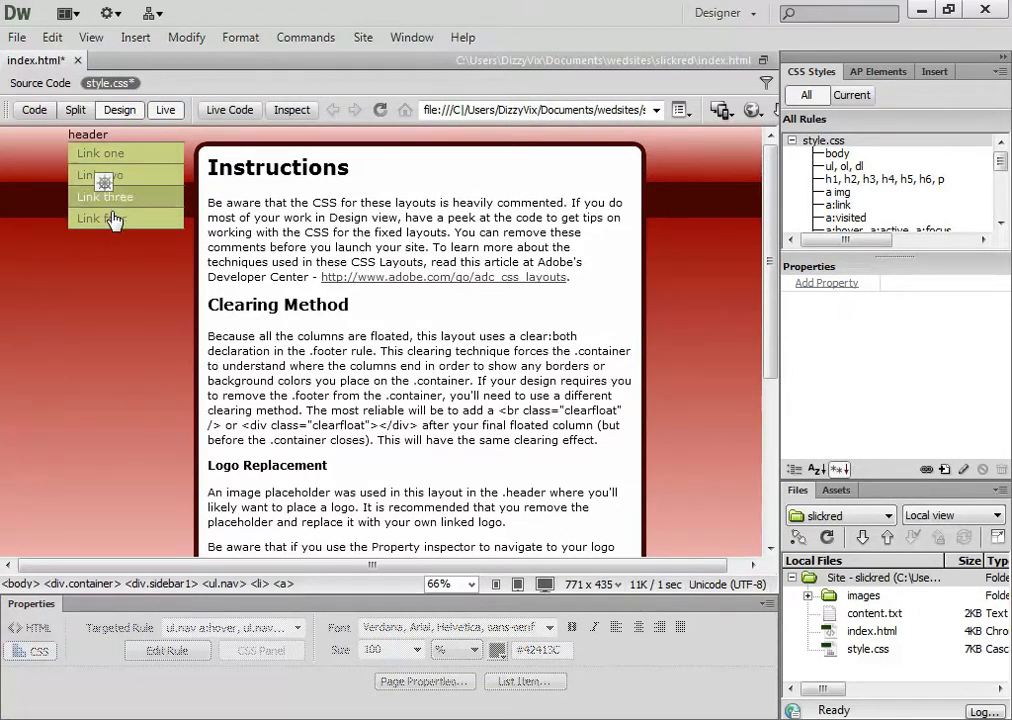
left_click(163, 112)
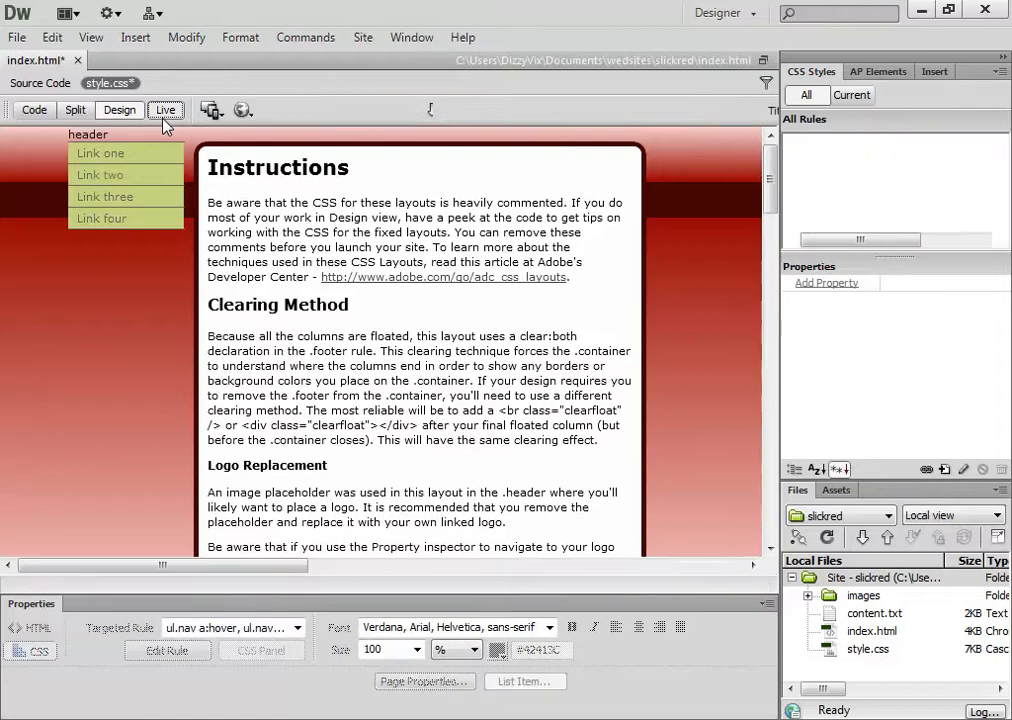
key("ctrl+=")
key("ctrl+=")
key("ctrl+=")
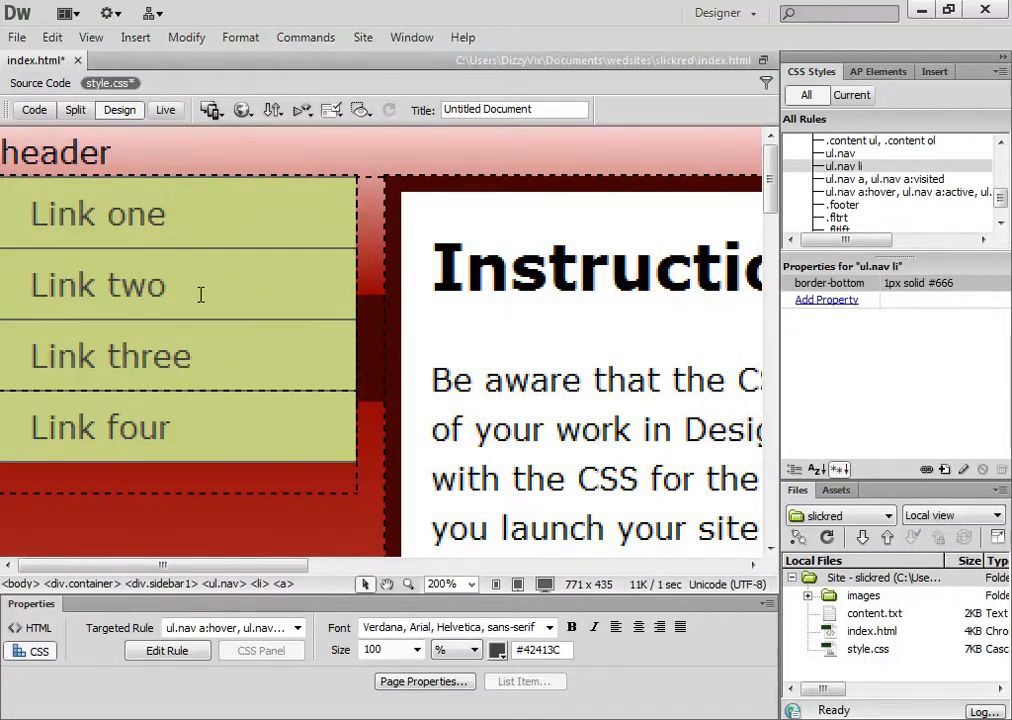
- Compare the sidebar links with the menu in the preview image in Windows Photo Viewer, and switch to Photoshop
left_click_drag(181, 420, 43, 356)
left_click(248, 443)
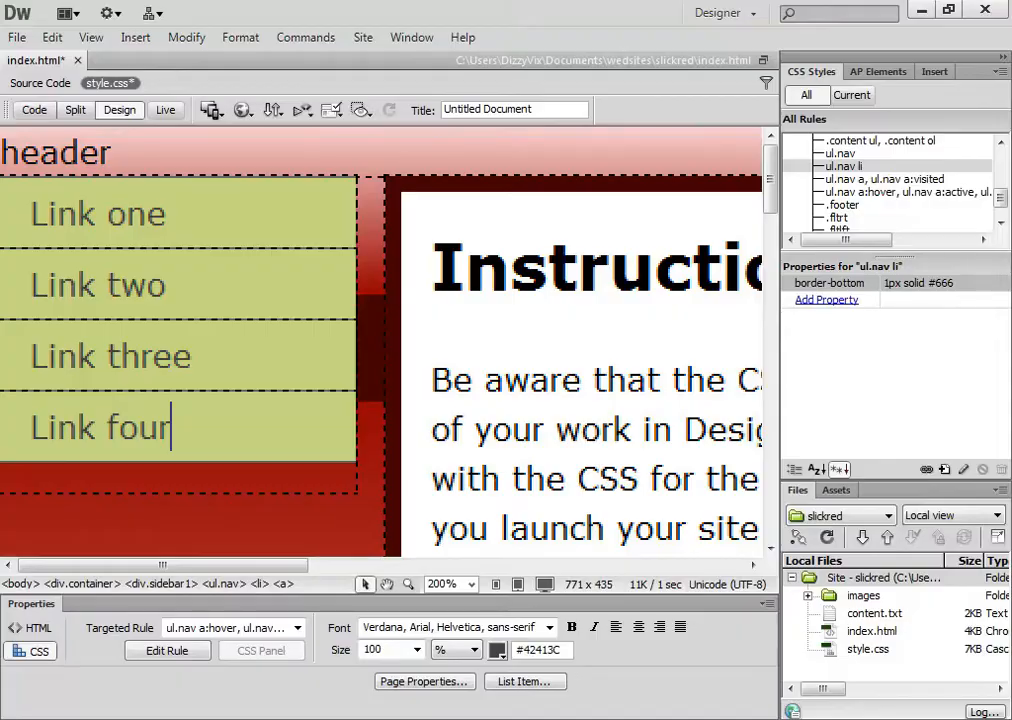
left_click(718, 718)
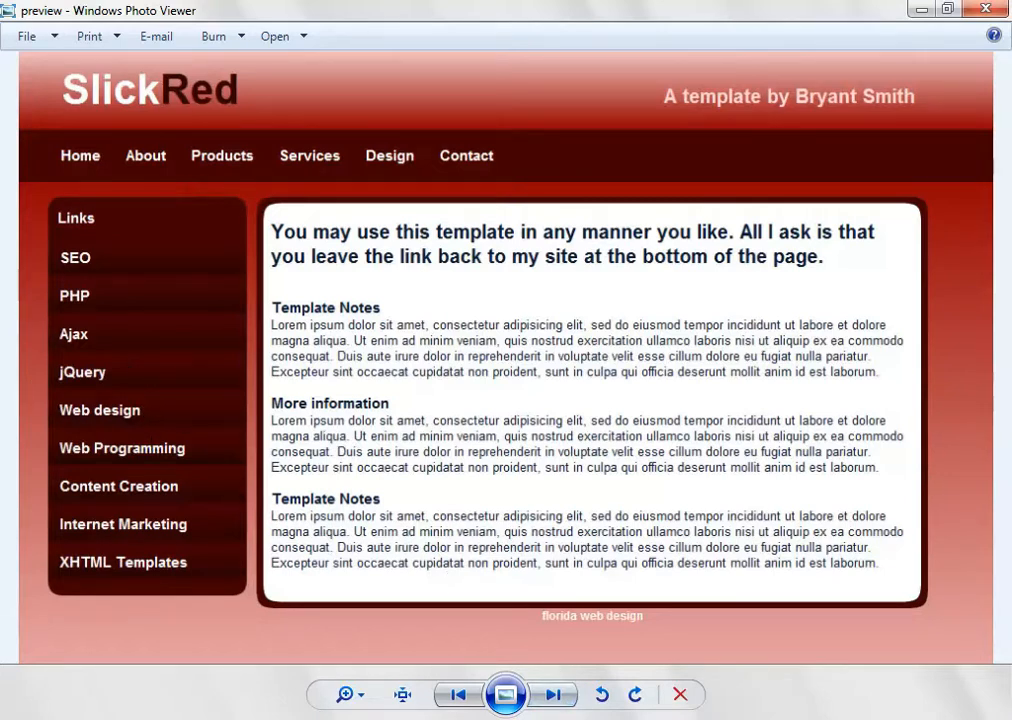
left_click(610, 718)
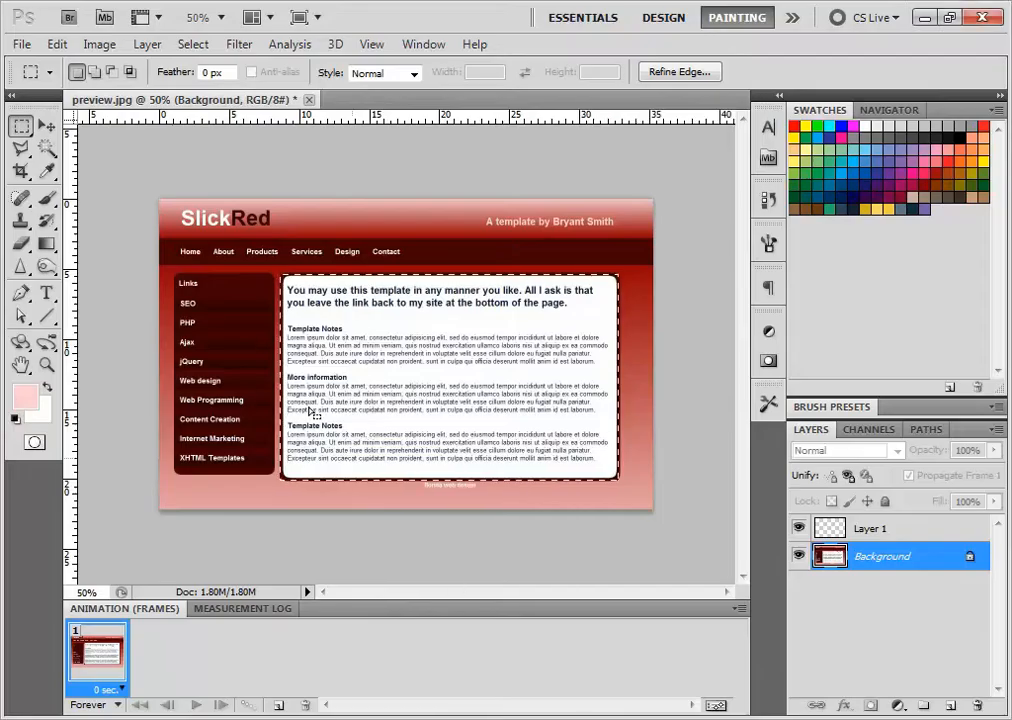
left_click(21, 44)
left_click(51, 86)
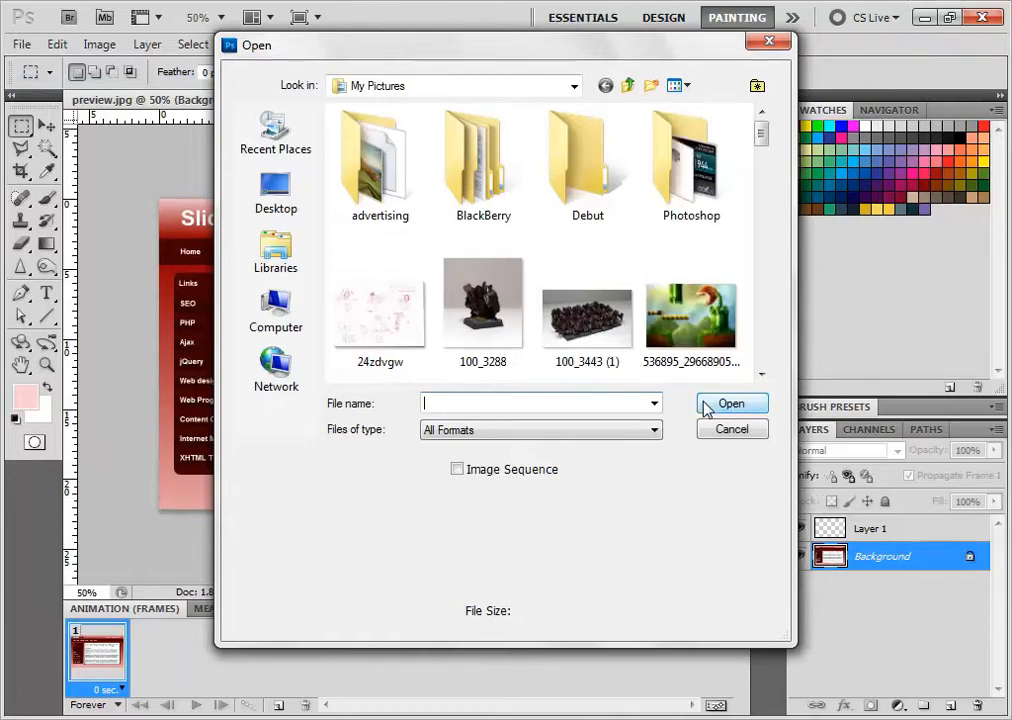
left_click(727, 431)
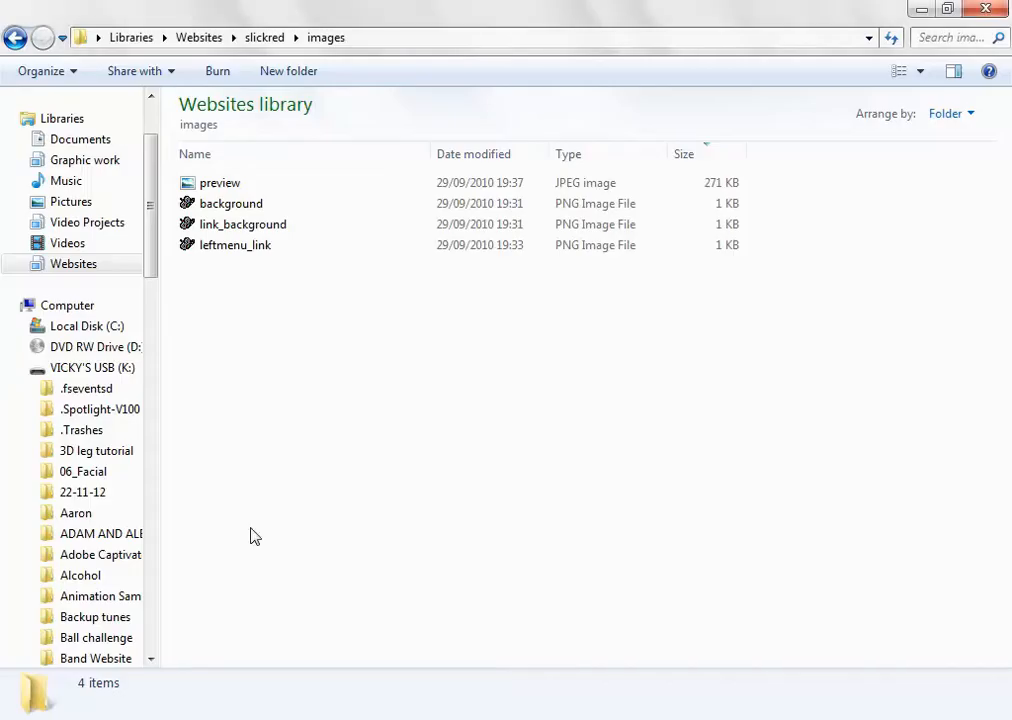
- Open leftmenu_link.png from the slickred images folder in Adobe Photoshop CS5
mouse_move(250, 259)
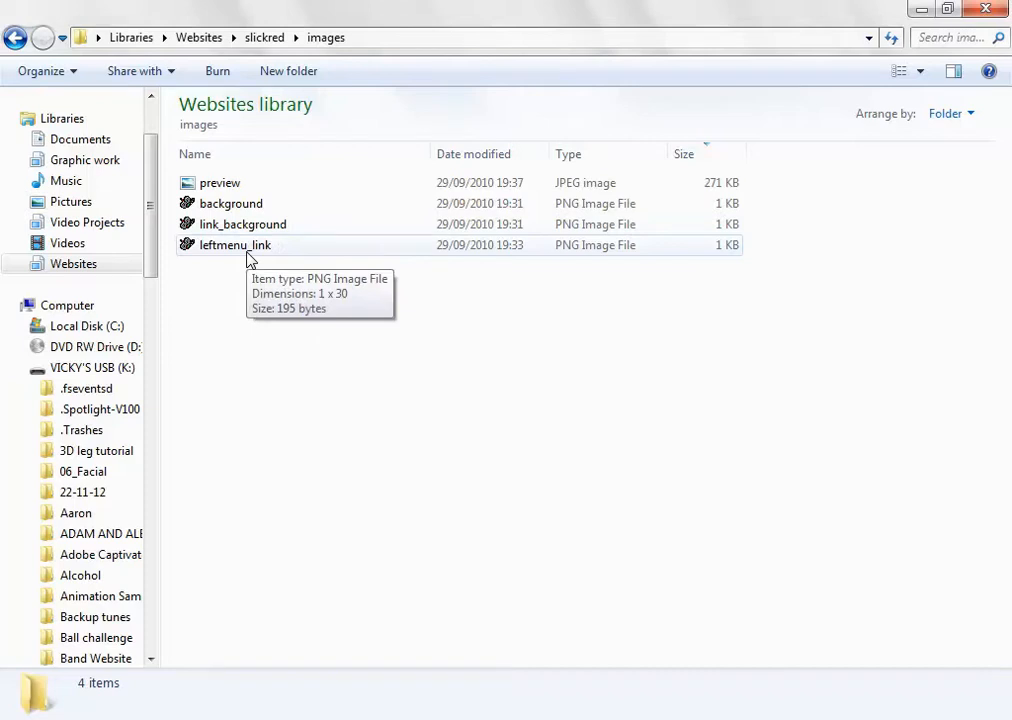
right_click(250, 259)
mouse_move(434, 348)
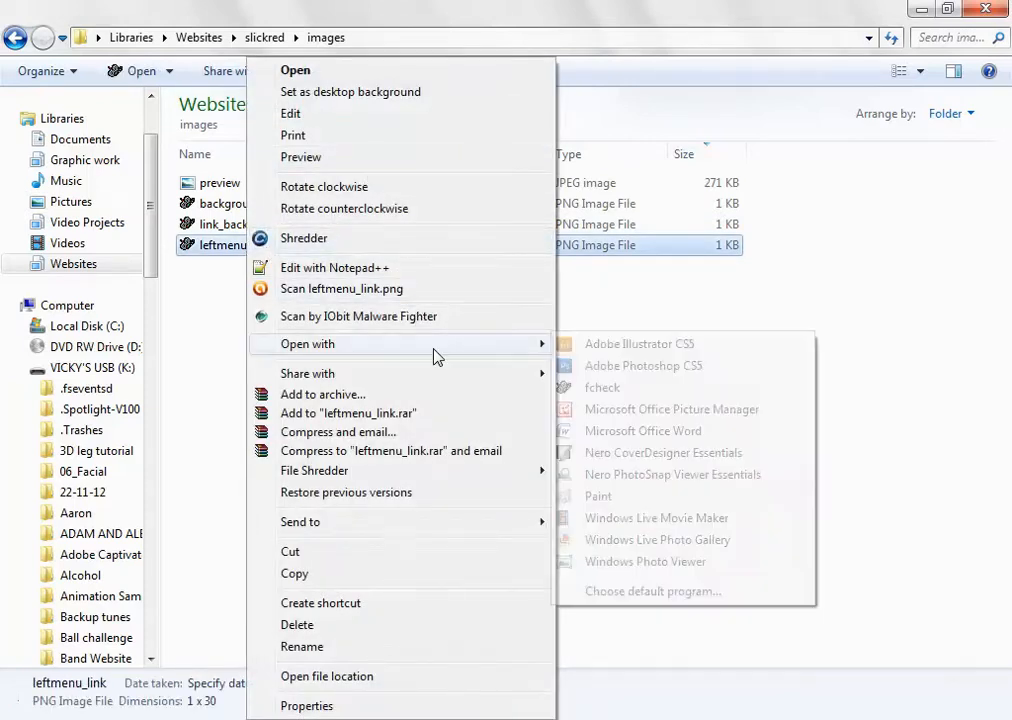
left_click(640, 366)
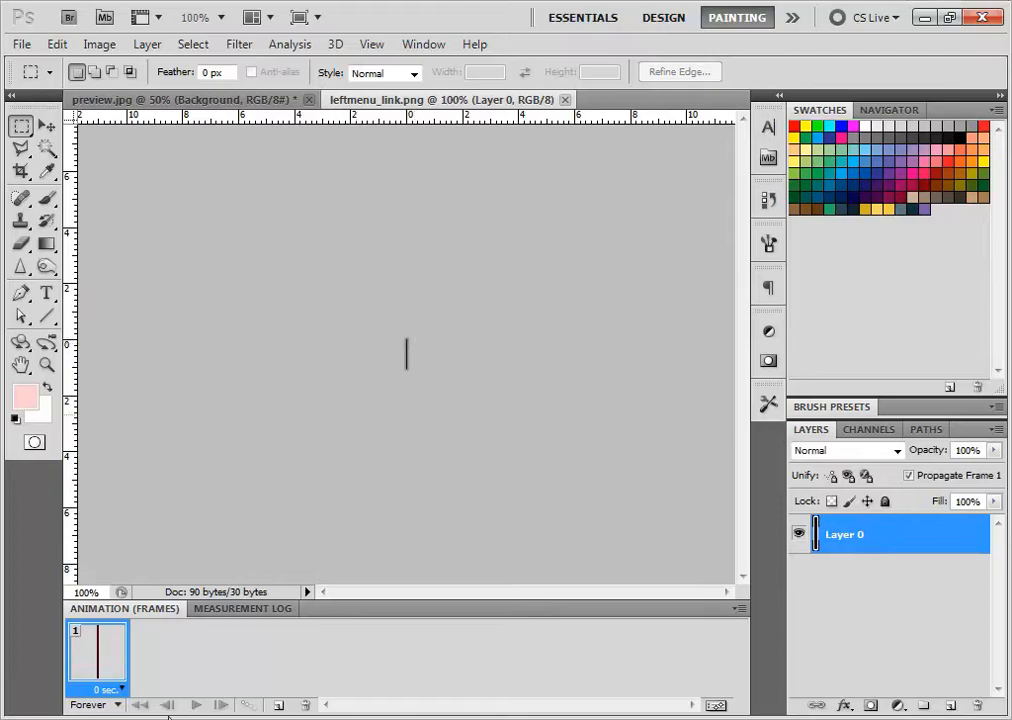
- Return to the slickred images folder in Windows Explorer and open link_background.png in Adobe Photoshop CS5
key("alt+Tab")
right_click(283, 226)
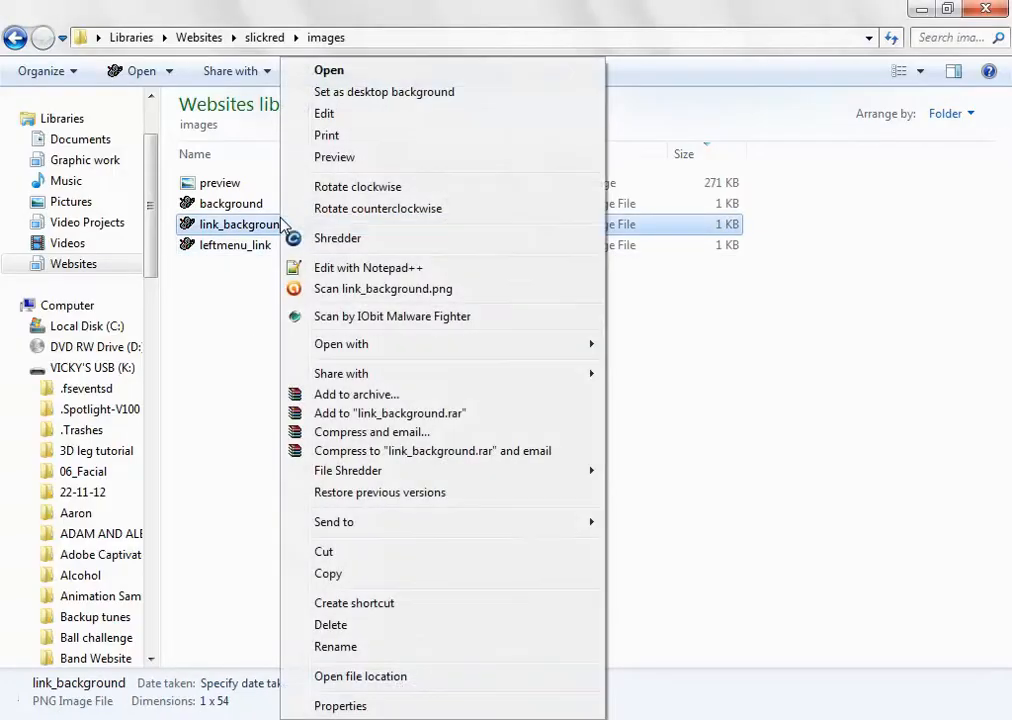
mouse_move(507, 348)
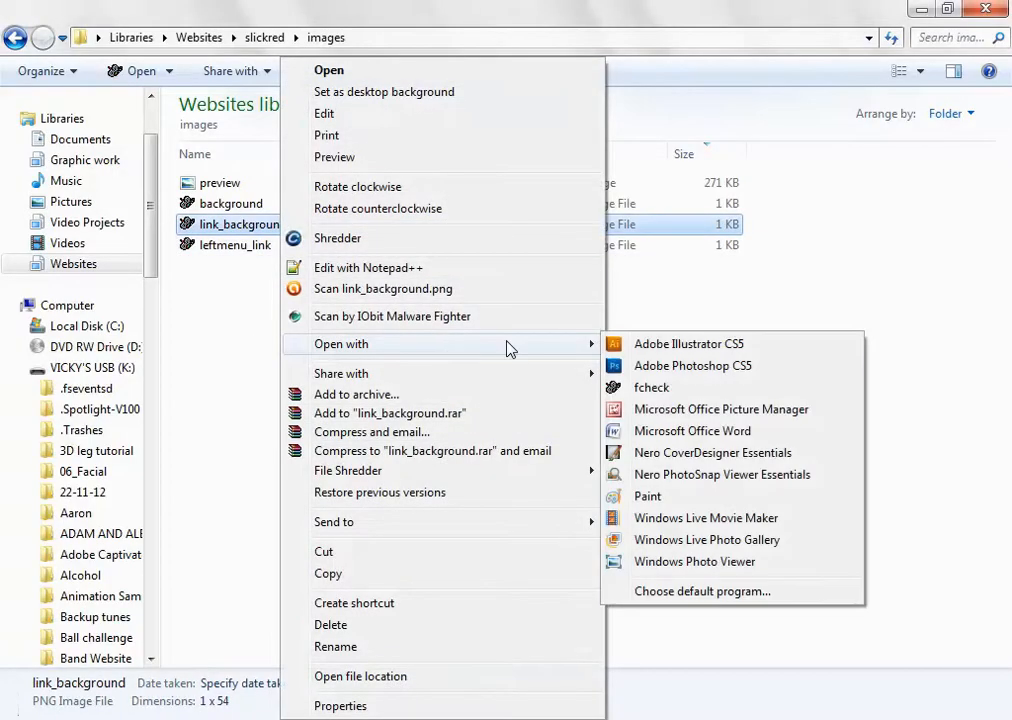
left_click(700, 370)
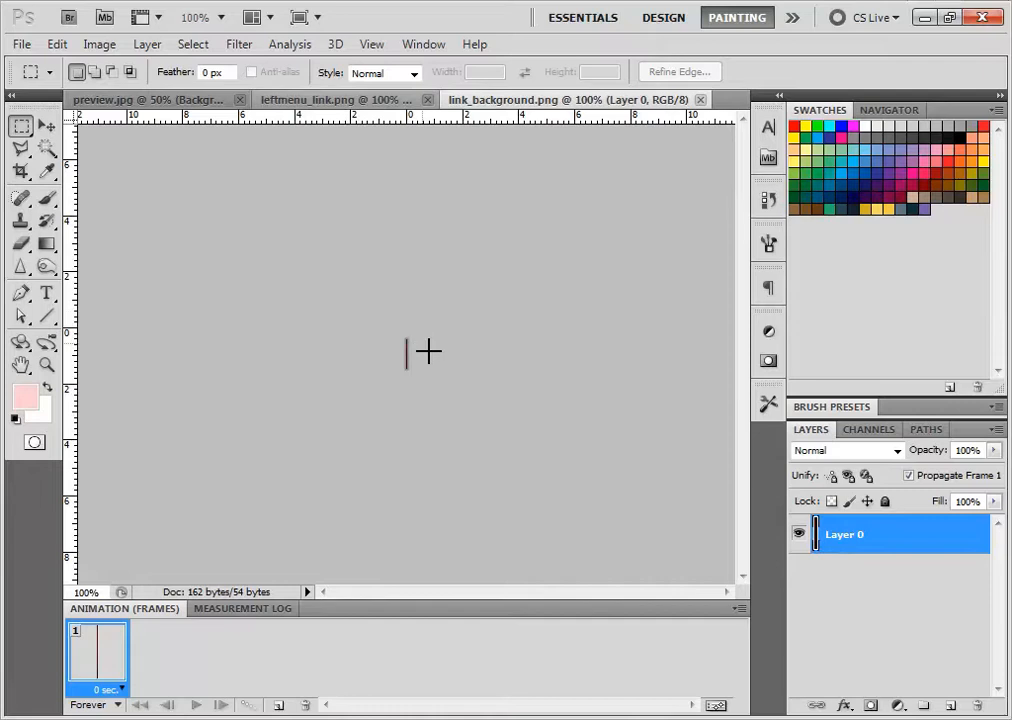
- Place a vertical guide along the left edge of the Links menu box in preview.jpg
left_click(335, 100)
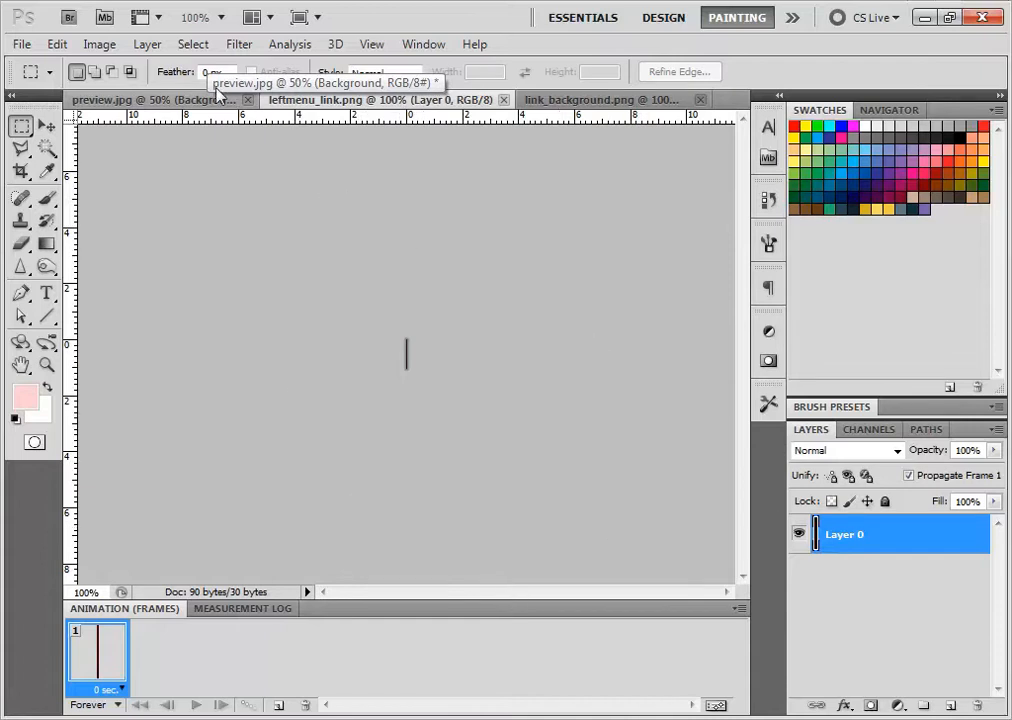
left_click(160, 99)
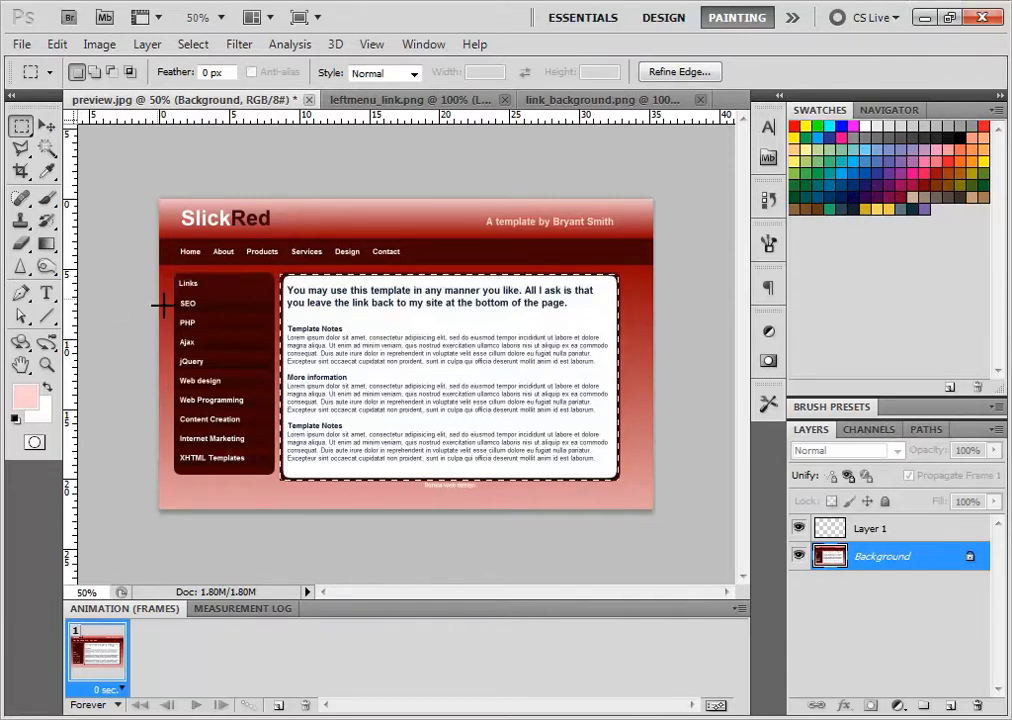
key("ctrl+plus")
key("ctrl+plus")
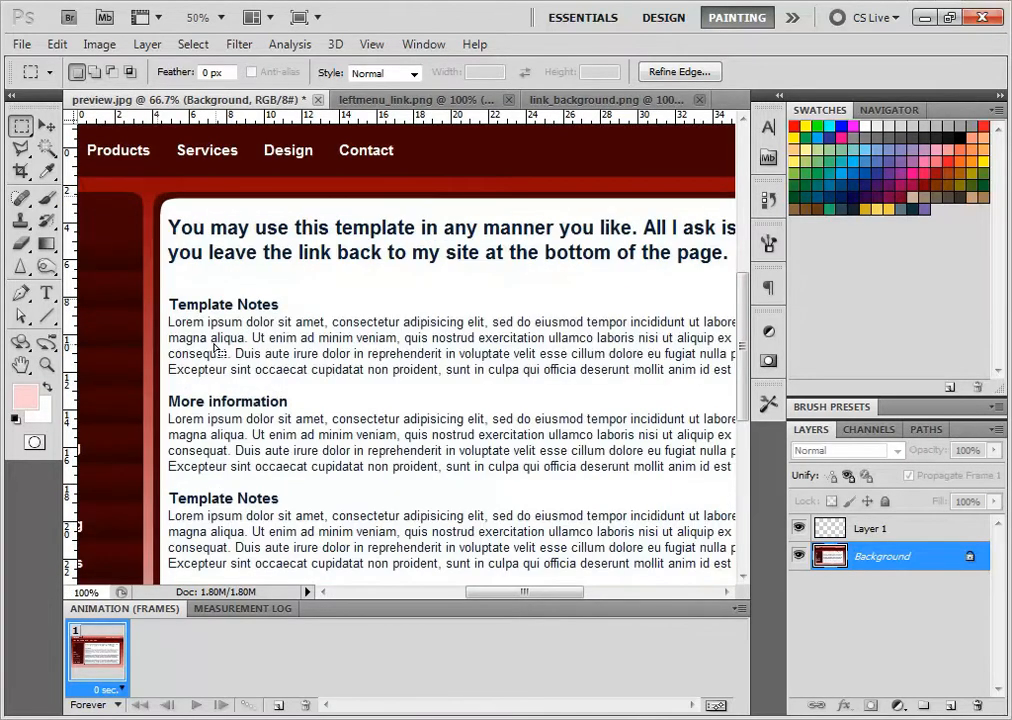
left_click_drag(217, 348, 520, 428)
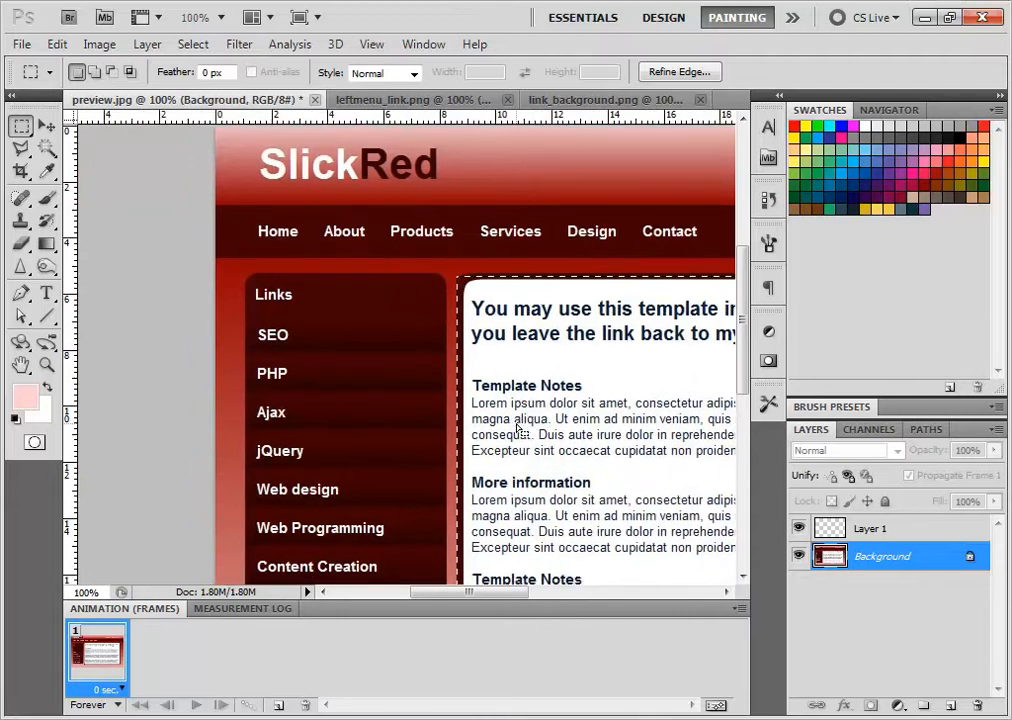
left_click_drag(71, 264, 72, 200)
left_click(371, 44)
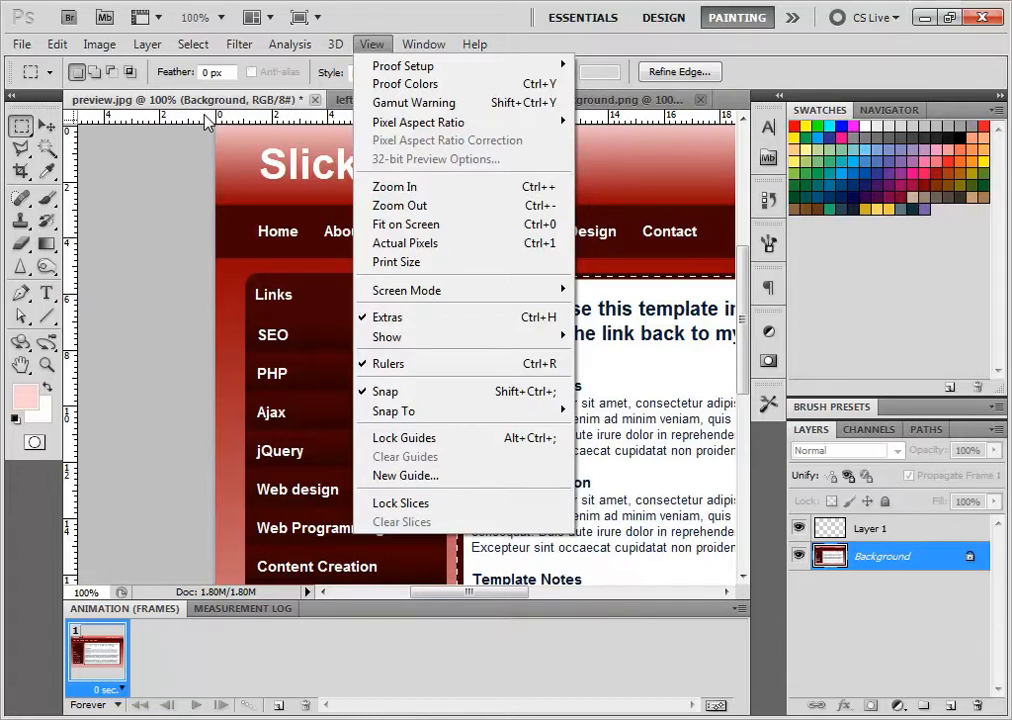
left_click(86, 415)
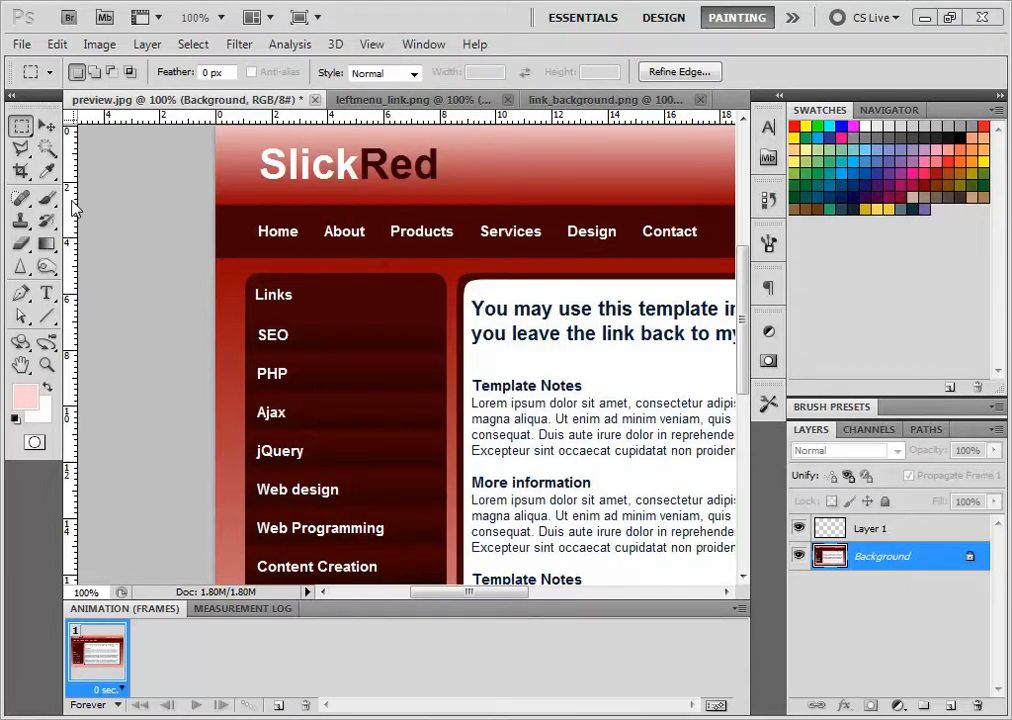
left_click_drag(70, 228, 245, 256)
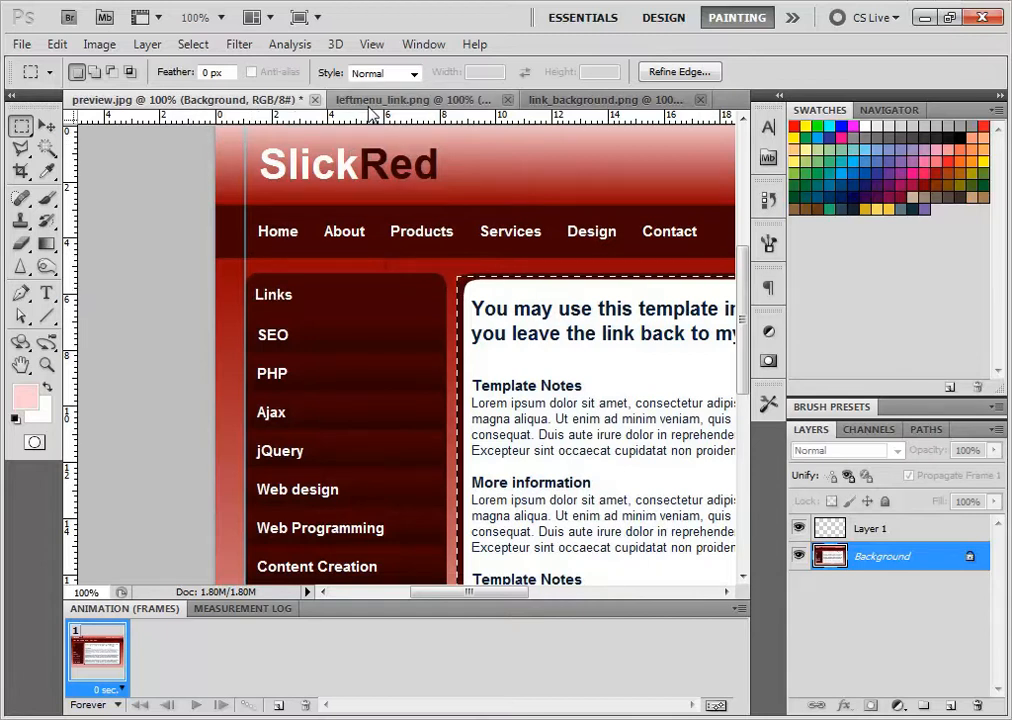
- Look at the leftmenu_link.png image and return to the preview.jpg document
mouse_move(366, 100)
left_mouse_down()
mouse_move(339, 282)
mouse_move(357, 99)
mouse_move(366, 108)
left_mouse_up()
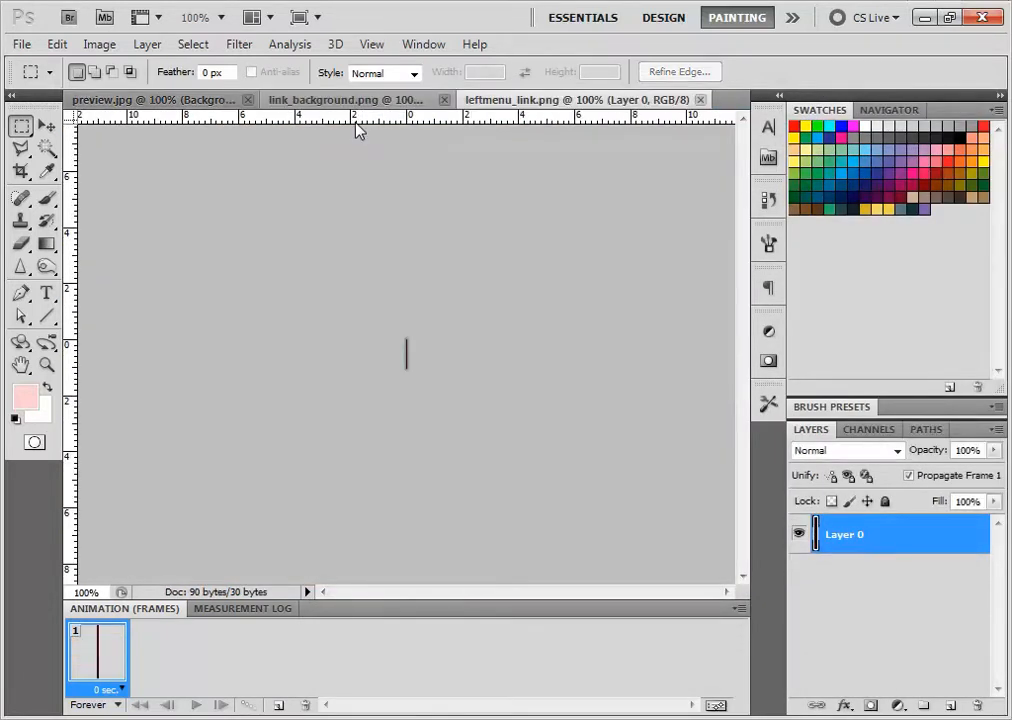
left_click(171, 106)
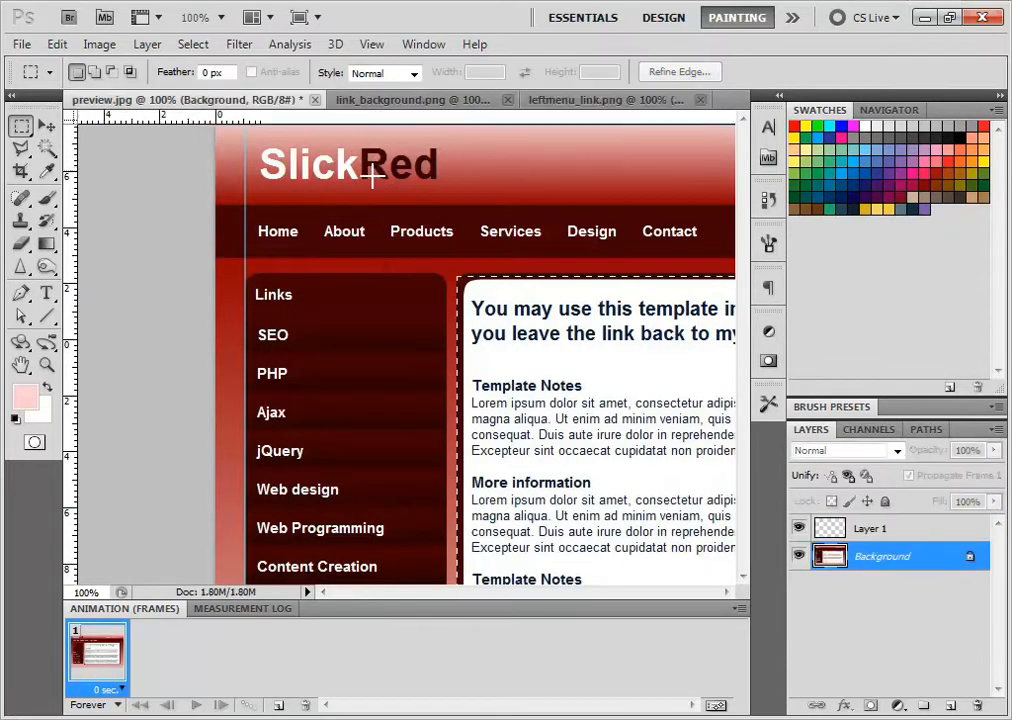
- Clear the current selection and place a horizontal guide between the SEO and PHP links in preview.jpg
left_click_drag(332, 120, 337, 258)
right_click(467, 285)
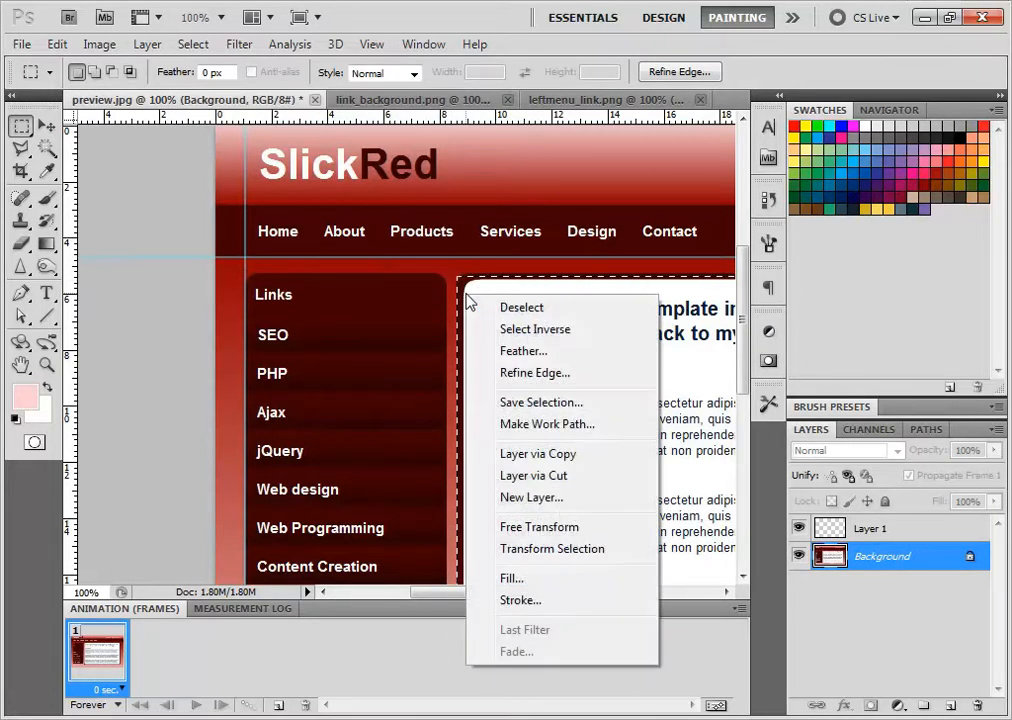
left_click(515, 307)
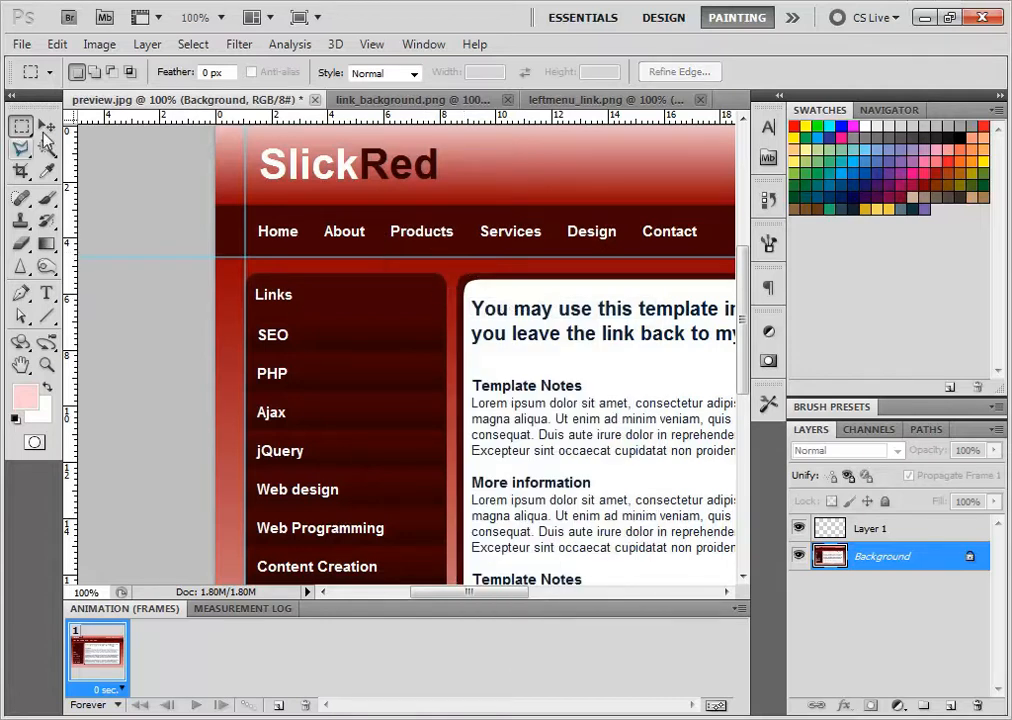
key("v")
left_click_drag(409, 256, 425, 272)
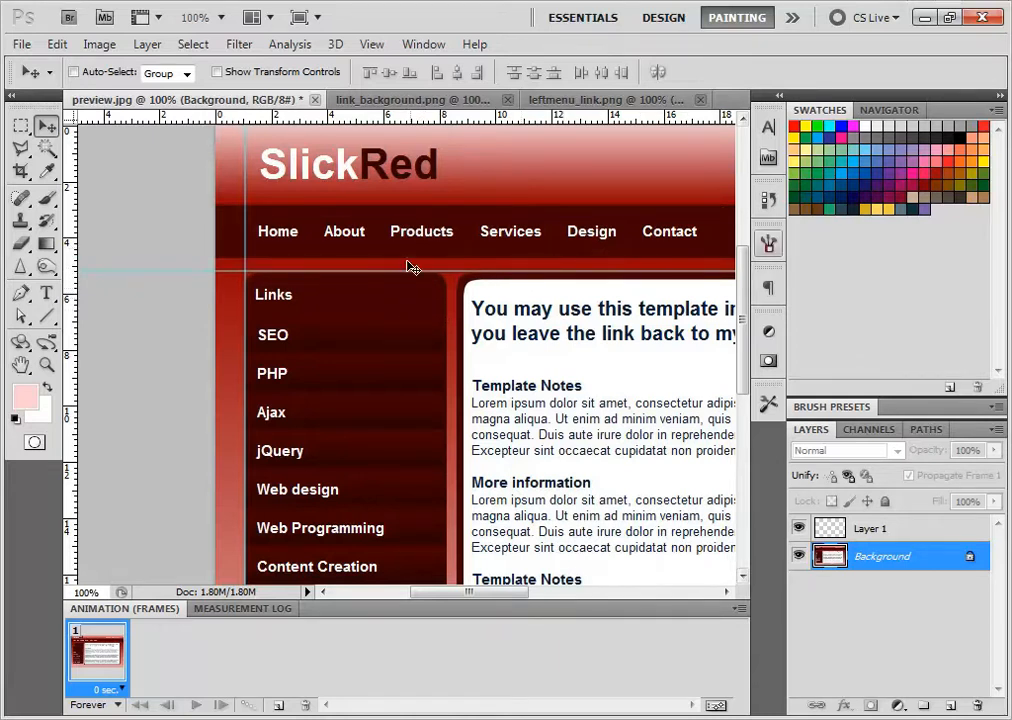
left_click_drag(413, 275, 413, 352)
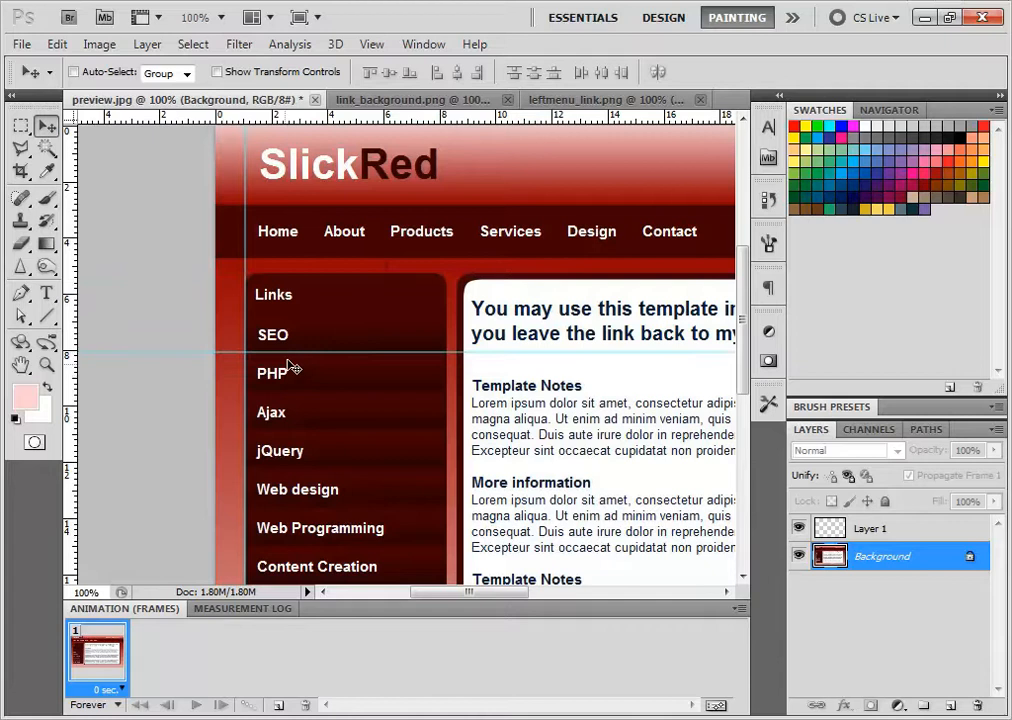
- Add a vertical guide along the Links menu box's right edge and select the PHP row between the guides with the Rectangular Marquee tool
left_click_drag(741, 280, 738, 336)
left_click_drag(70, 289, 447, 298)
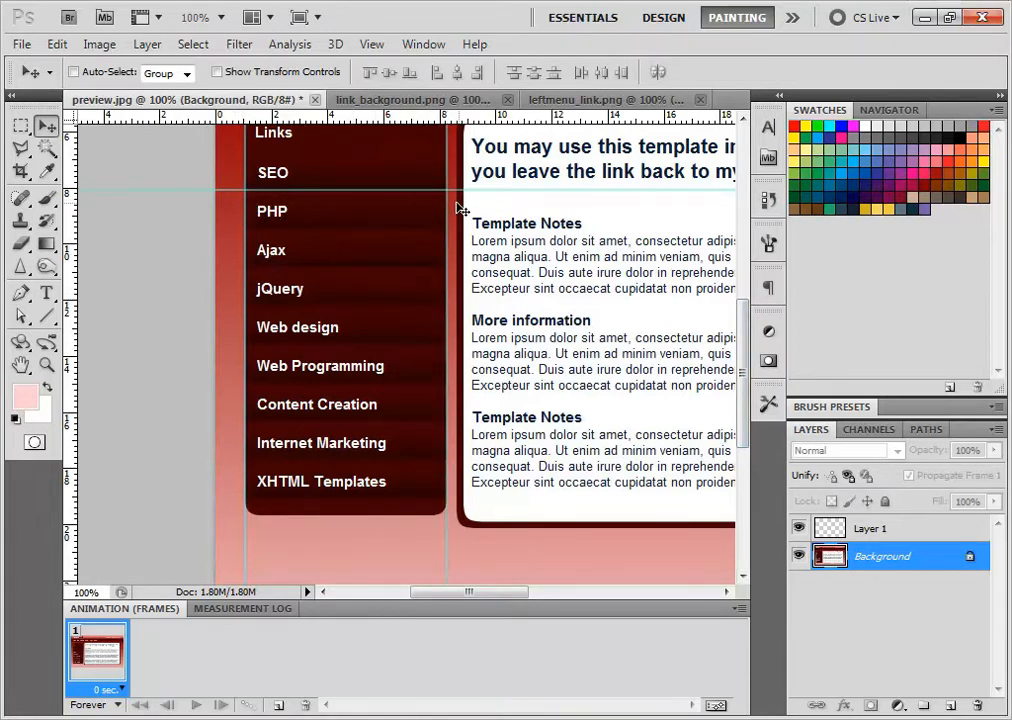
left_click(20, 127)
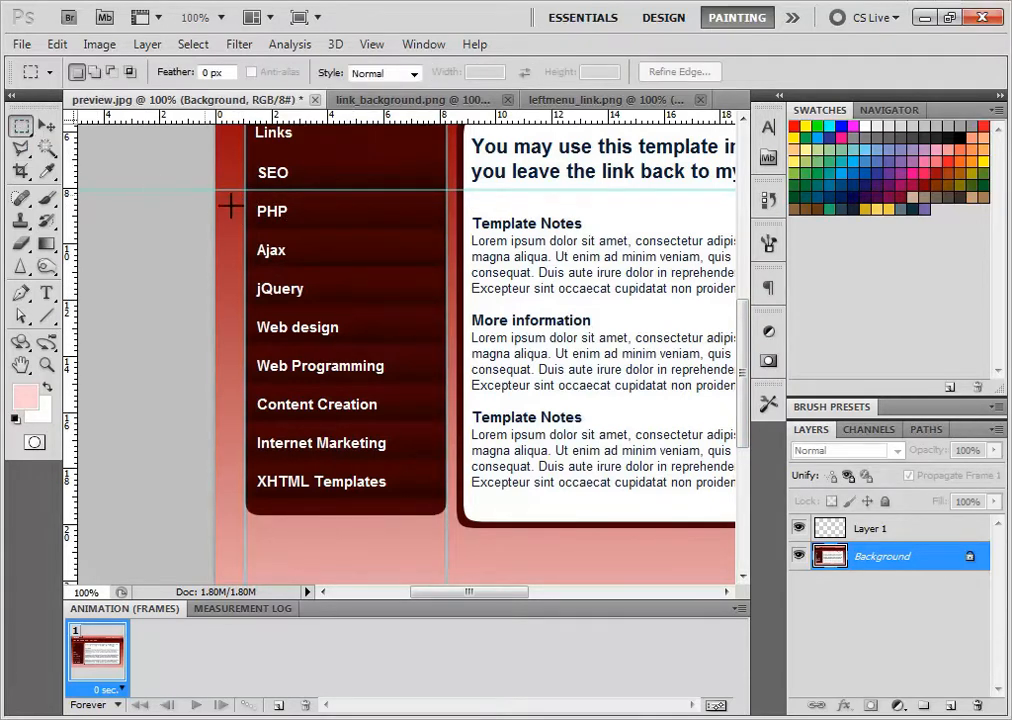
left_click_drag(267, 196, 246, 190)
left_click(449, 233)
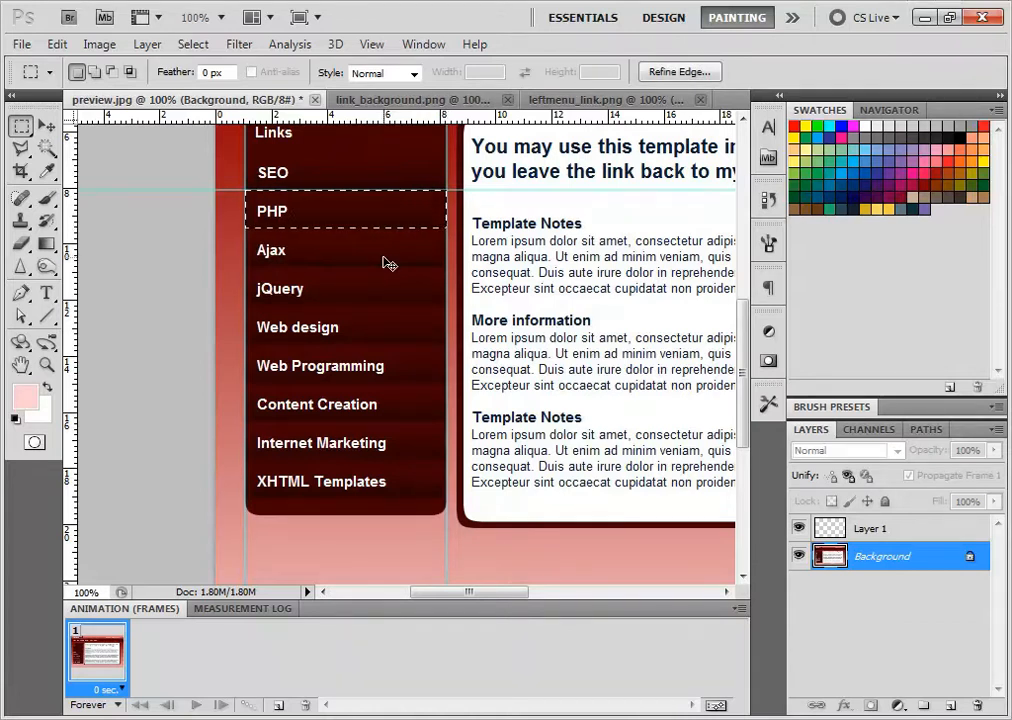
- Measure the selected PHP row by copying it and creating a document from the Clipboard preset, and close that blank document
left_click(57, 44)
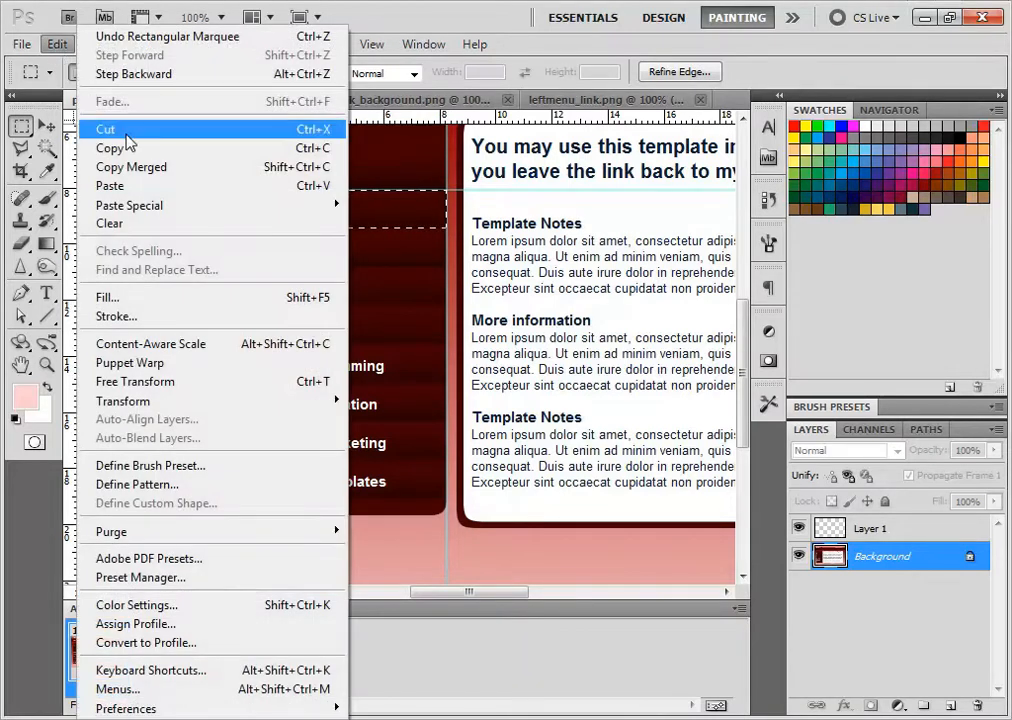
left_click(138, 150)
left_click(20, 44)
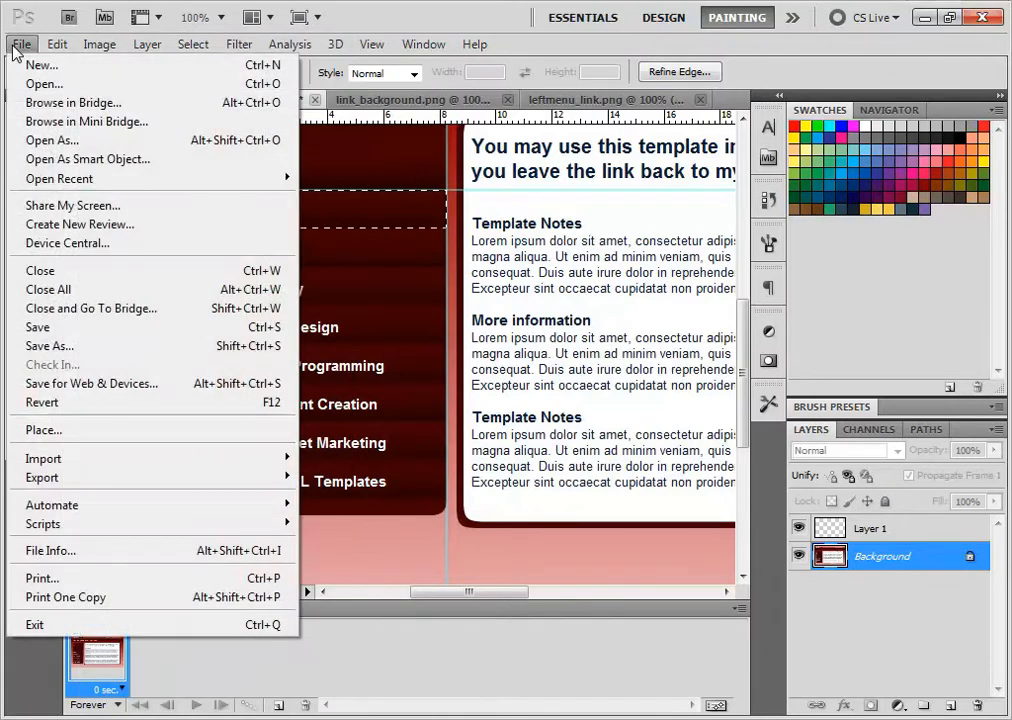
left_click(87, 70)
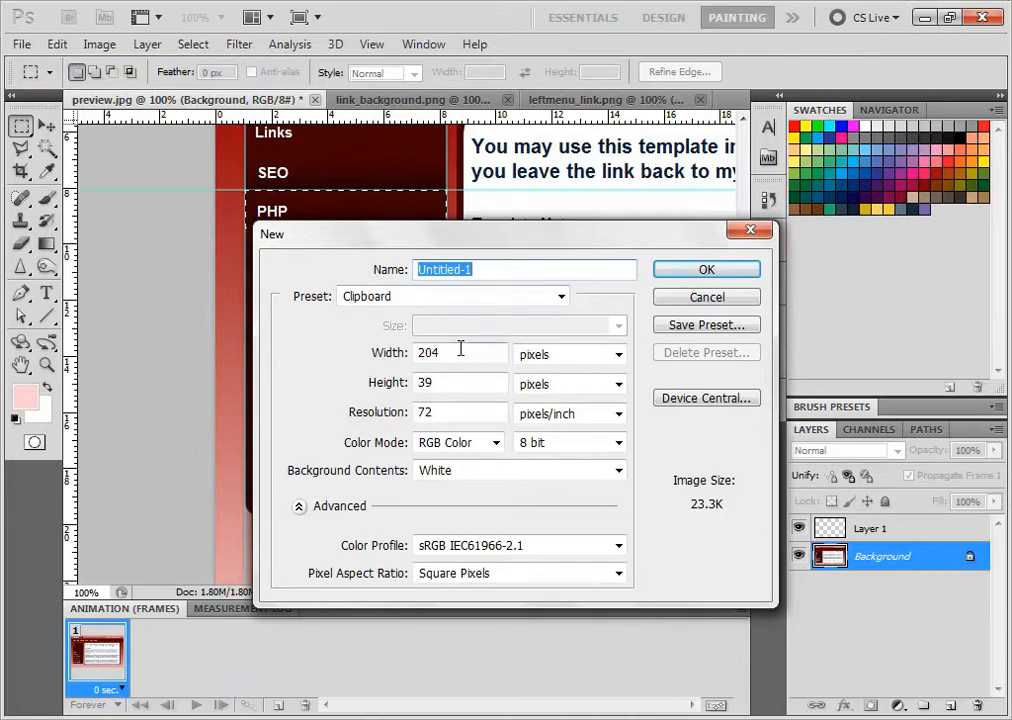
left_click_drag(450, 357, 359, 354)
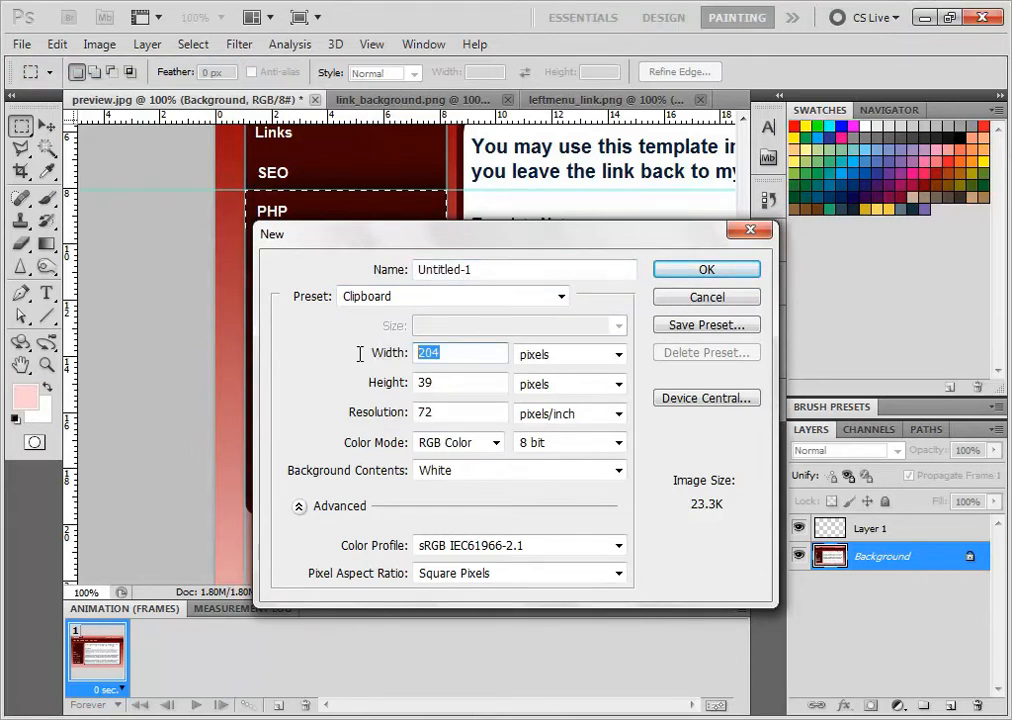
left_click(454, 355)
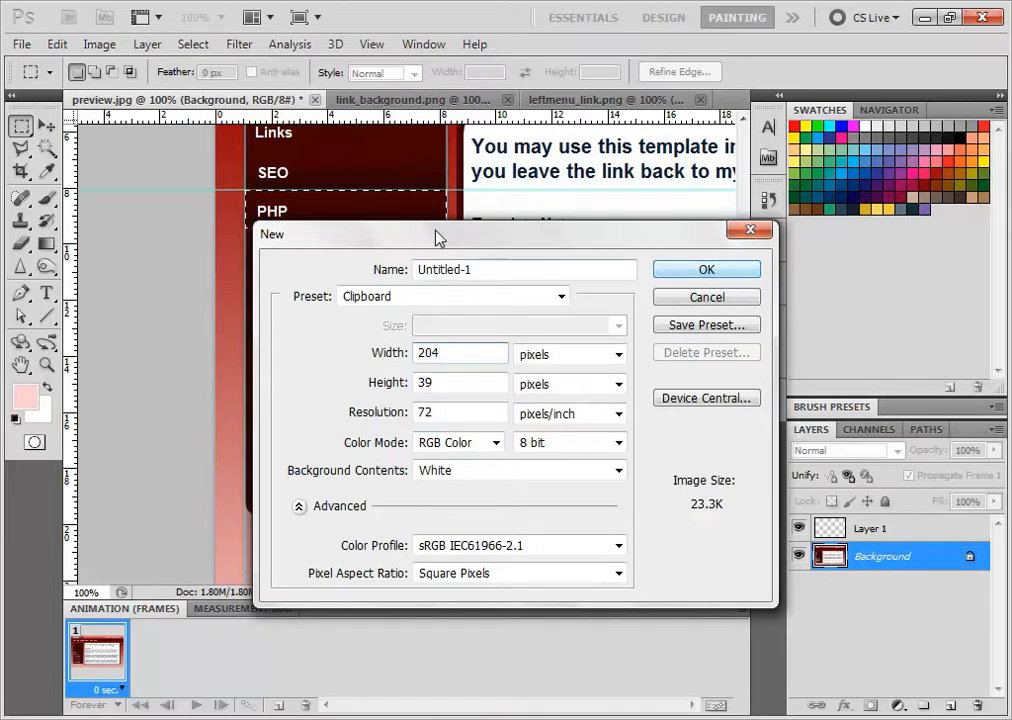
left_click_drag(397, 231, 422, 304)
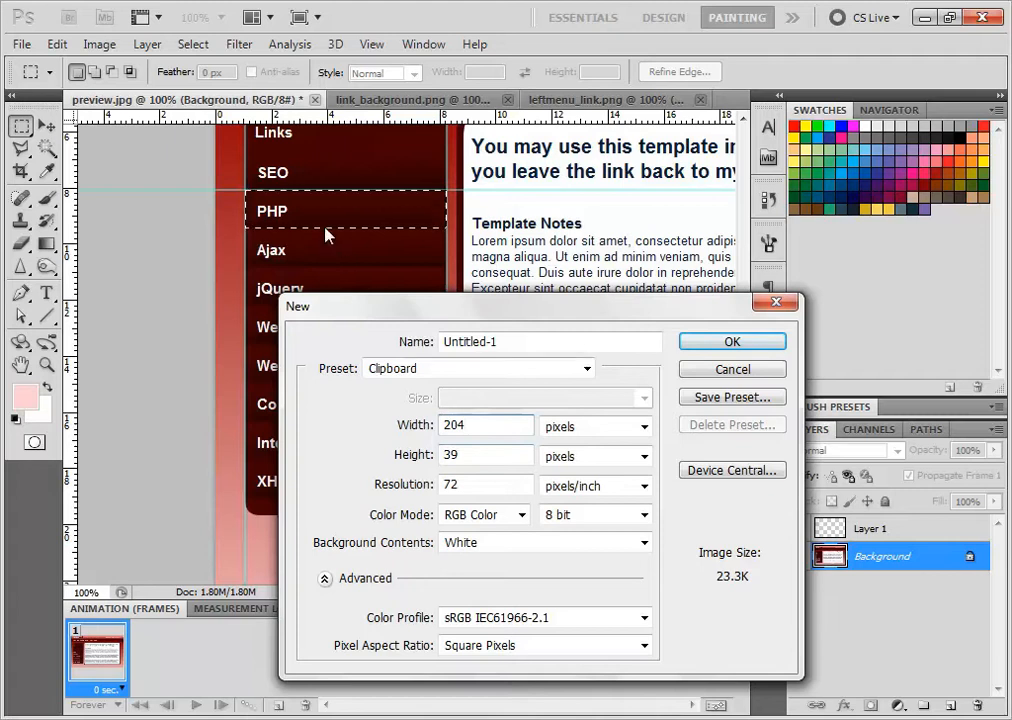
left_click(726, 346)
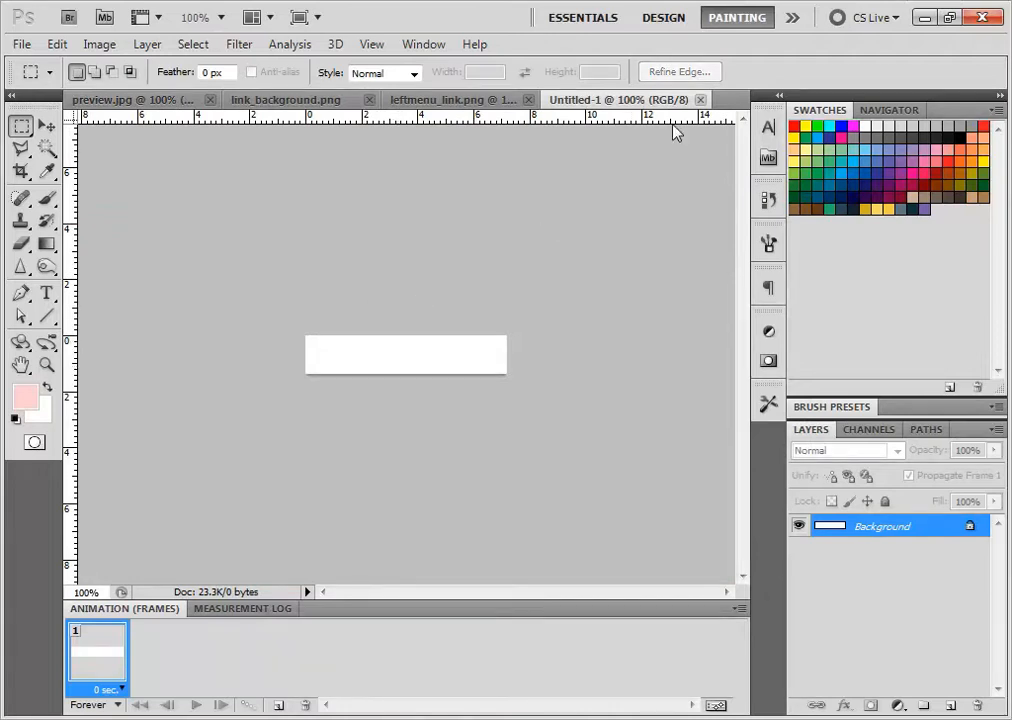
left_click(701, 101)
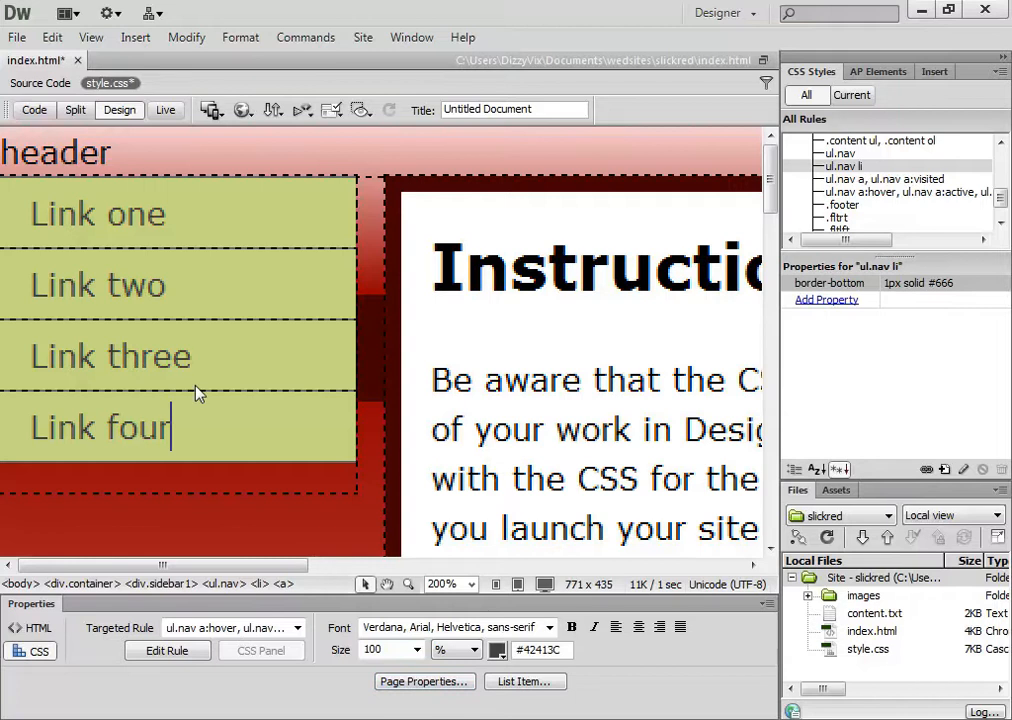
- In Dreamweaver, select the sidebar1 div and set the .sidebar1 rule's box width to 200 px
left_click(326, 497)
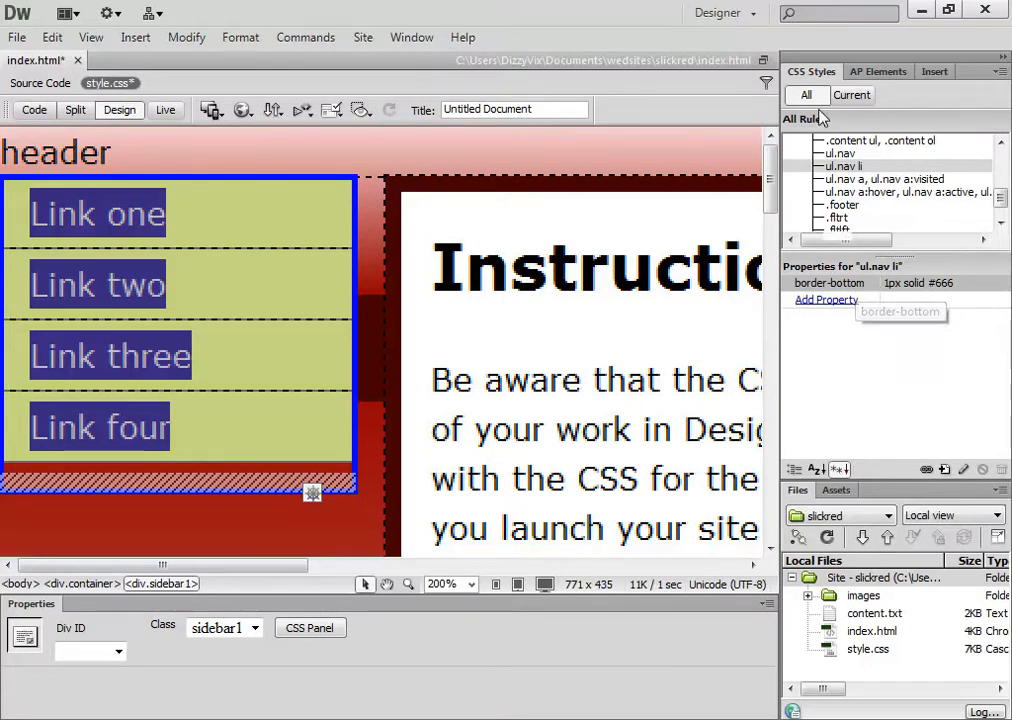
left_click(851, 96)
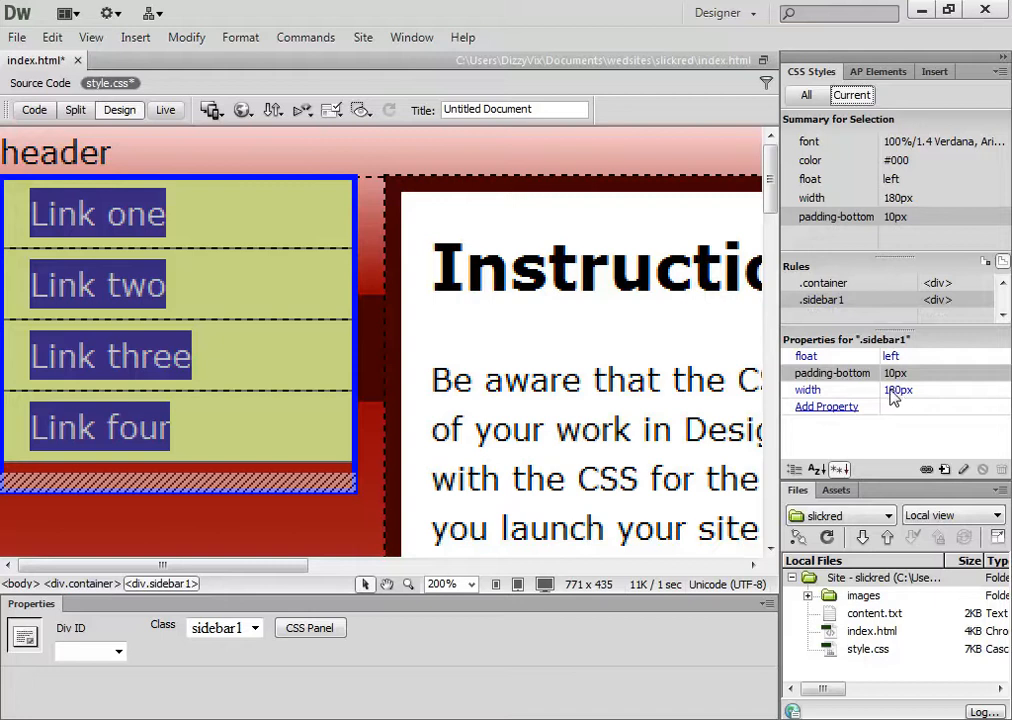
double_click(823, 299)
left_click_drag(556, 192, 393, 199)
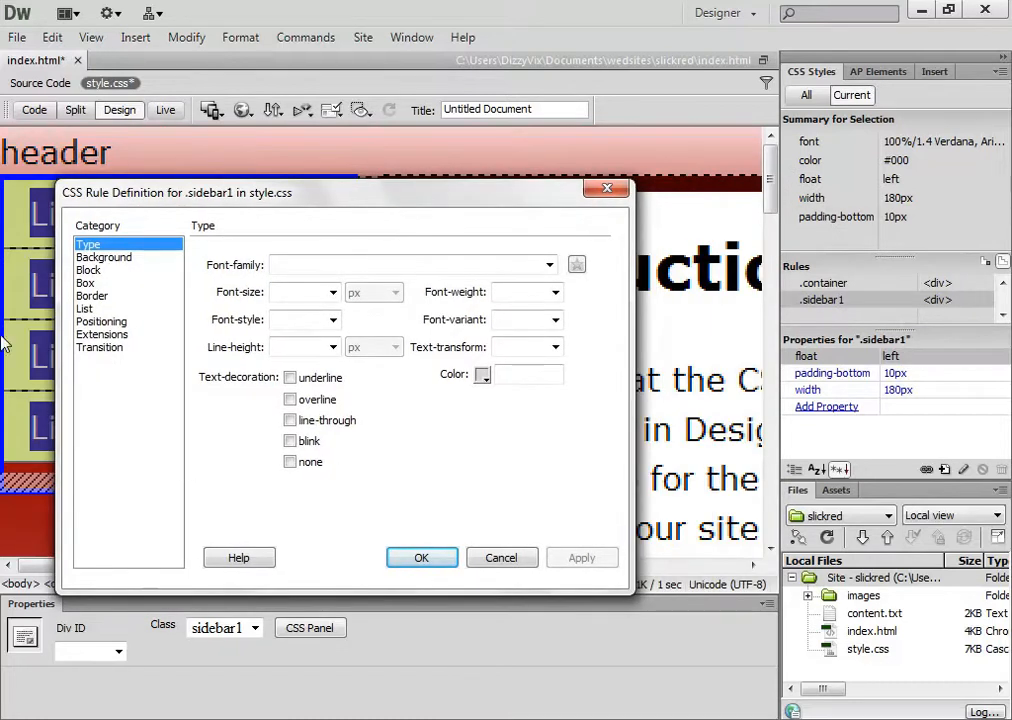
left_click(86, 284)
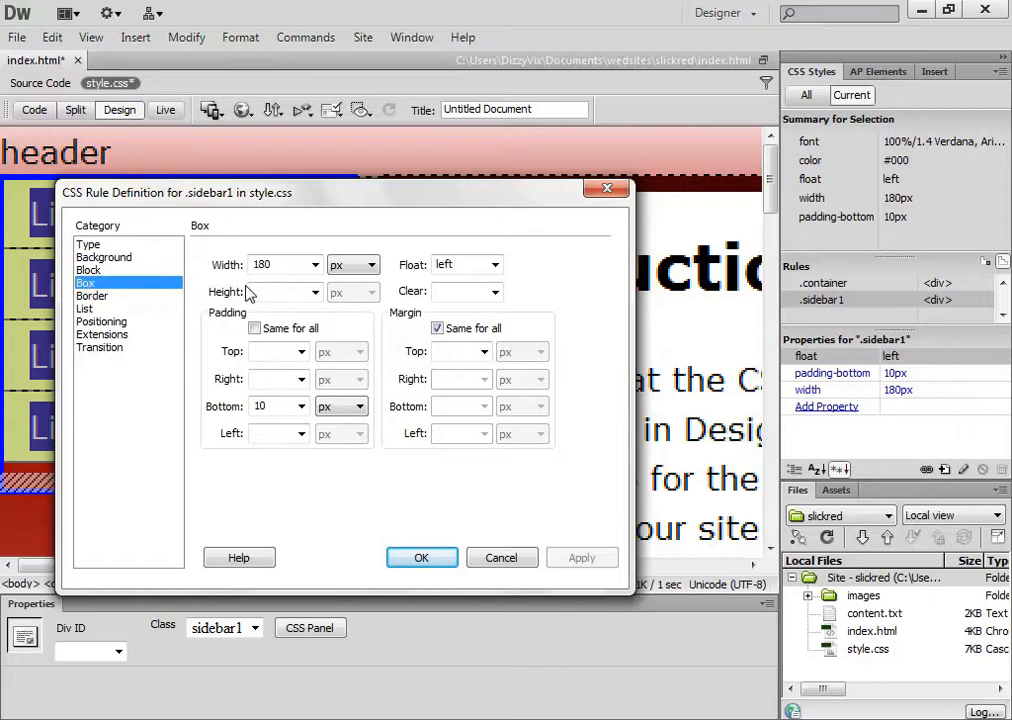
double_click(287, 266)
type("200")
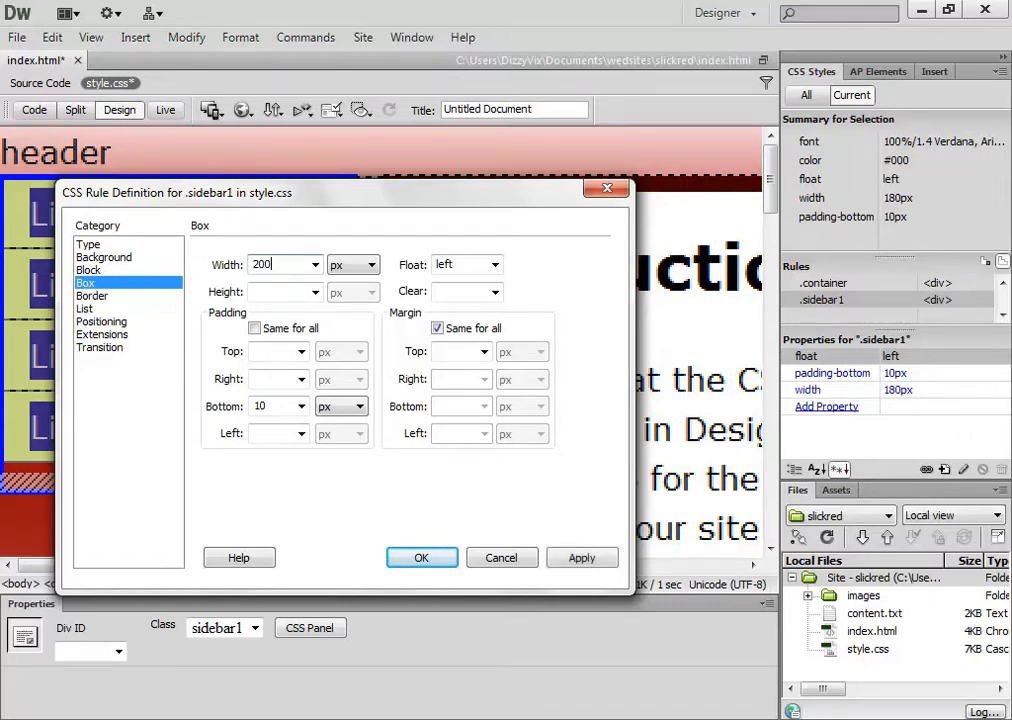
- Set the .sidebar1 rule's padding to 0 px on all sides and save the rule
double_click(281, 408)
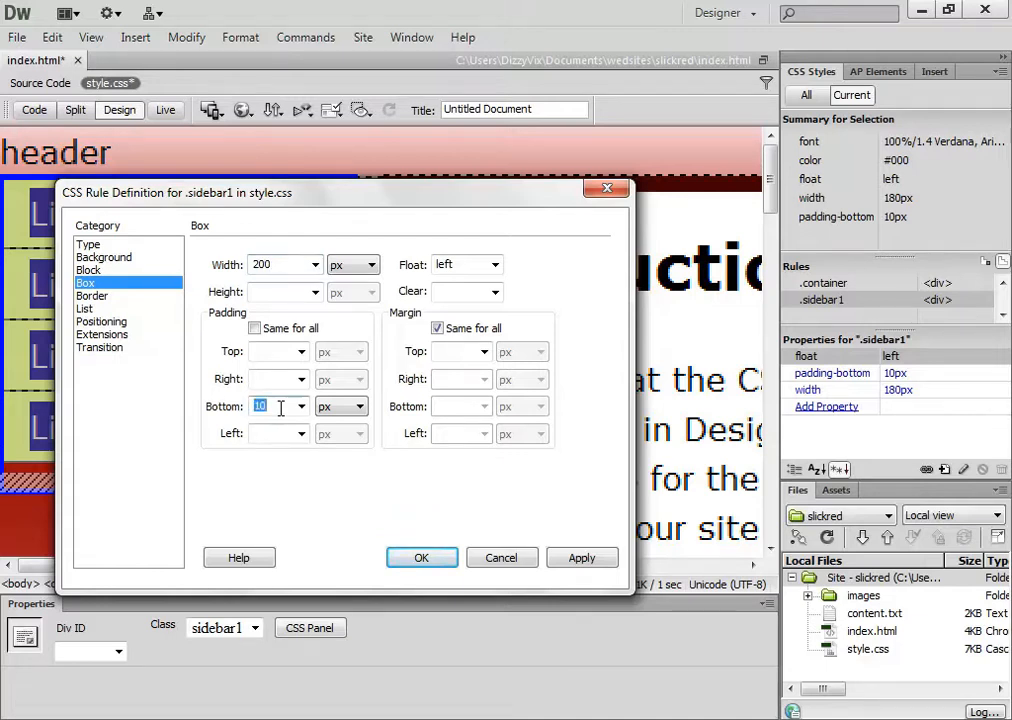
left_click(256, 328)
double_click(269, 351)
type("0")
key("Return")
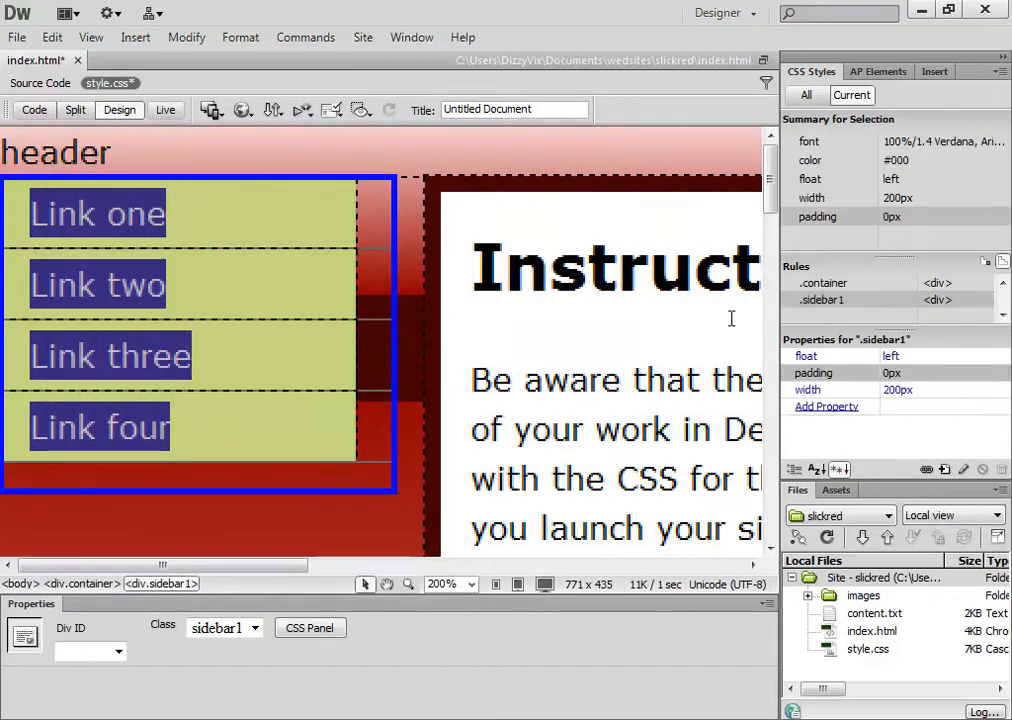
- Review the .sidebar1 rule's box settings against the sidebar spacing in the preview image
double_click(826, 303)
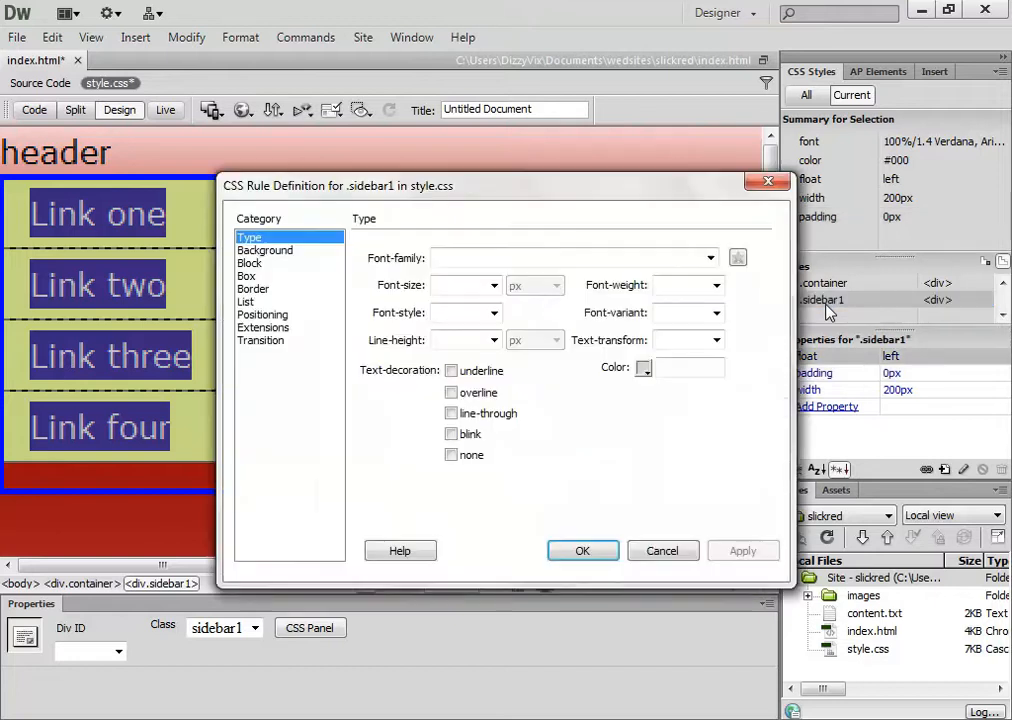
left_click(247, 276)
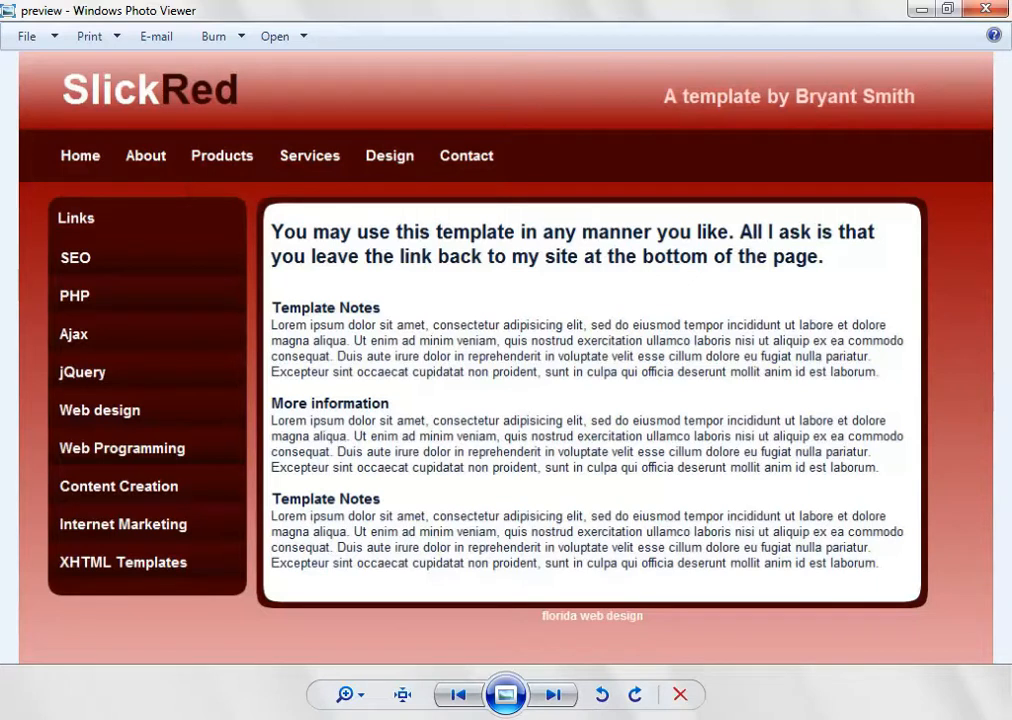
left_click(719, 719)
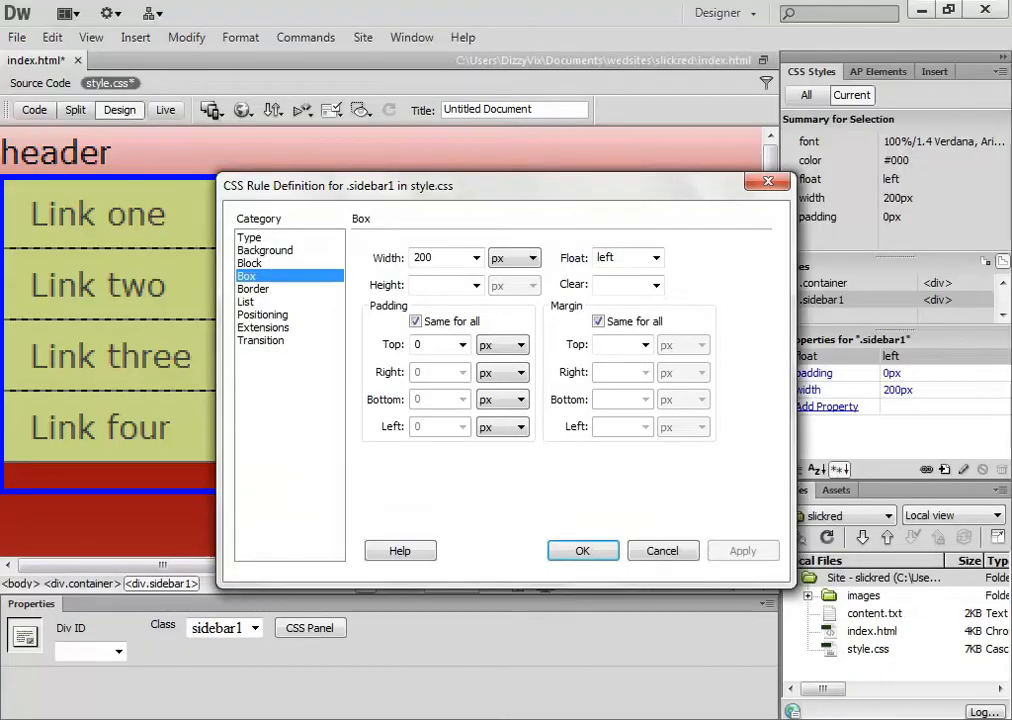
left_click(582, 551)
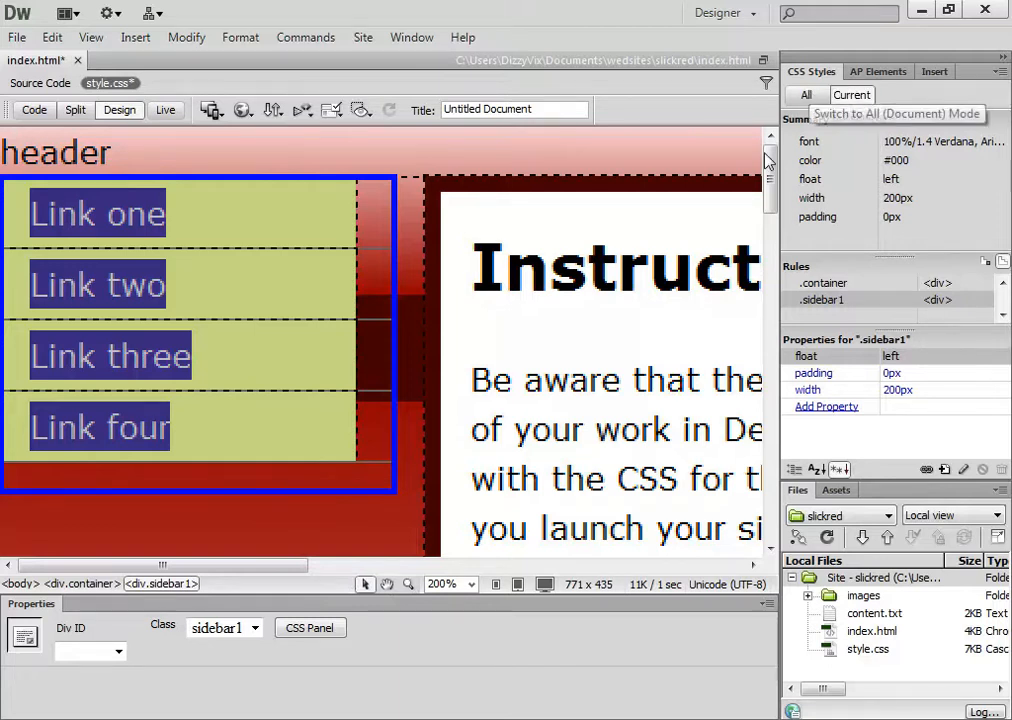
- Select the sidebar's ul.nav list, remove the bottom margin from its CSS rule and apply the change
left_click(186, 424)
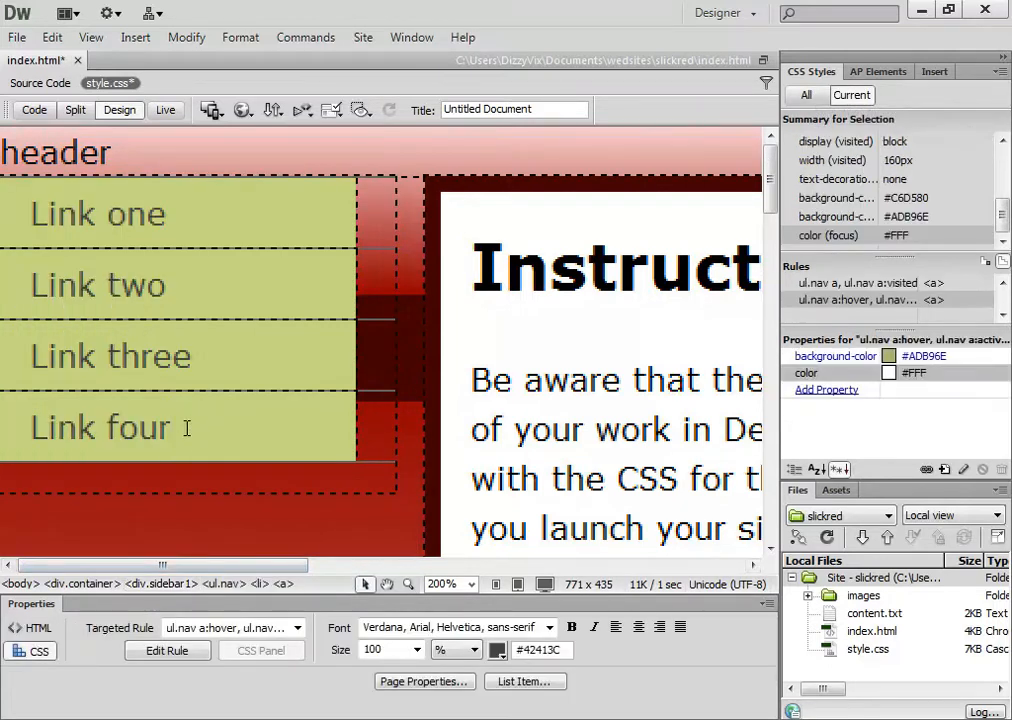
left_click(222, 584)
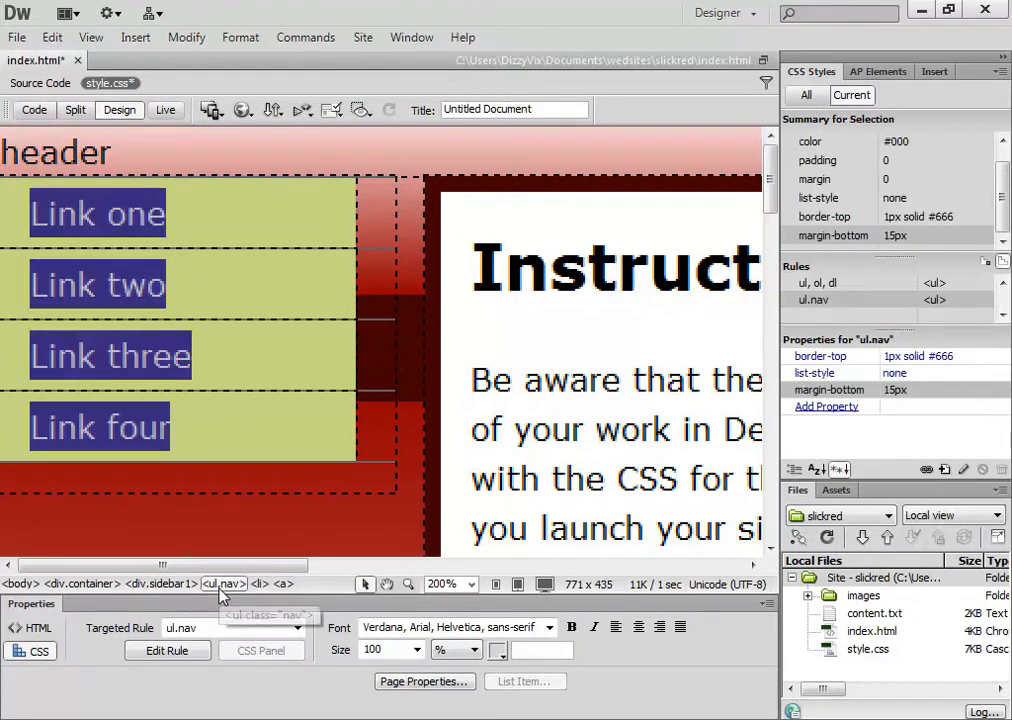
double_click(822, 300)
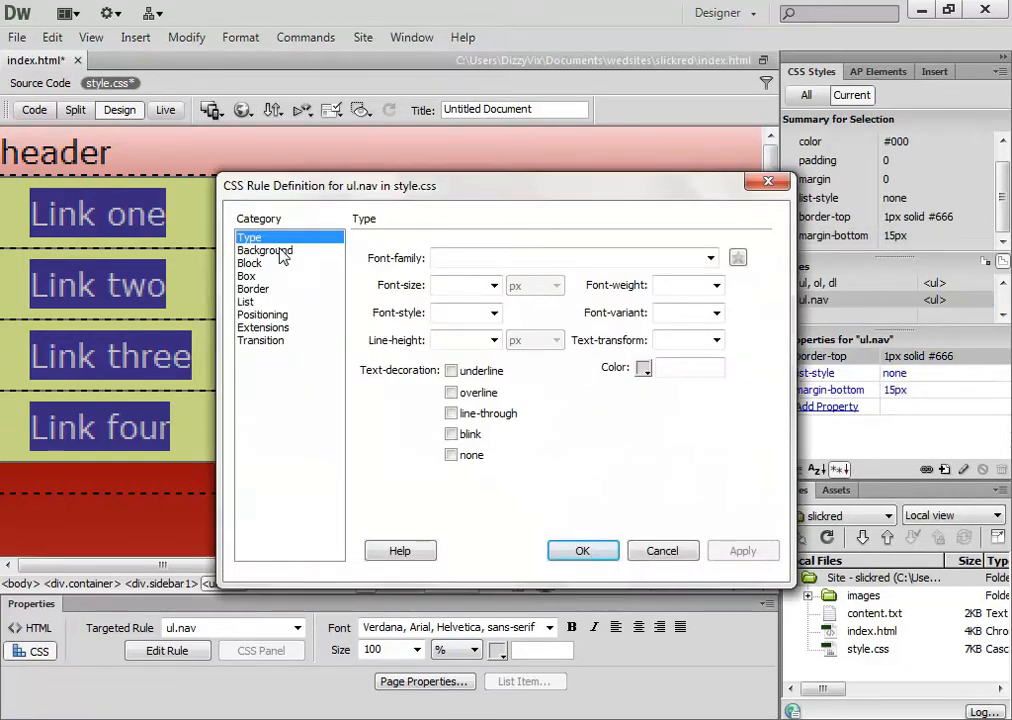
left_click(283, 252)
left_click_drag(556, 186, 809, 72)
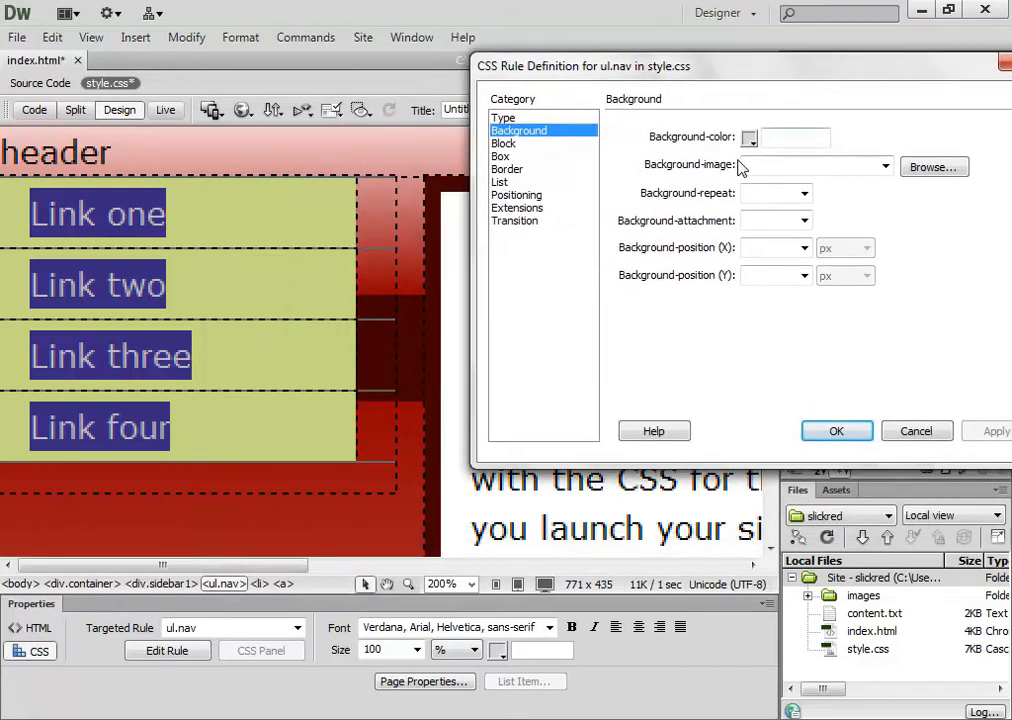
left_click(510, 145)
left_click(510, 158)
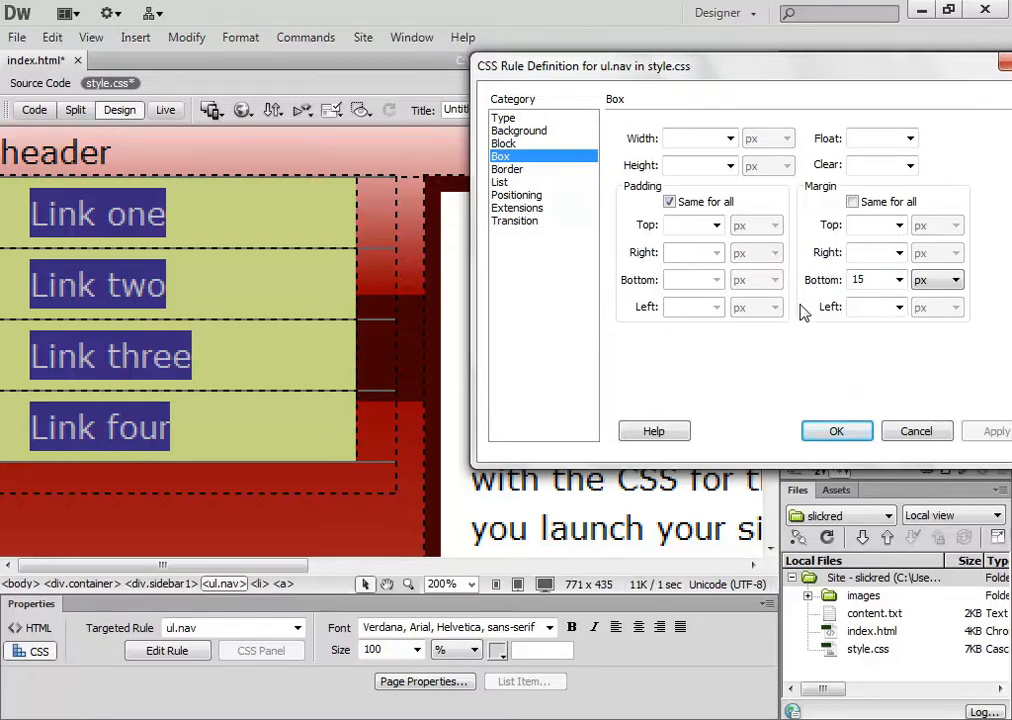
left_click_drag(876, 279, 820, 285)
key("BackSpace")
left_click(990, 431)
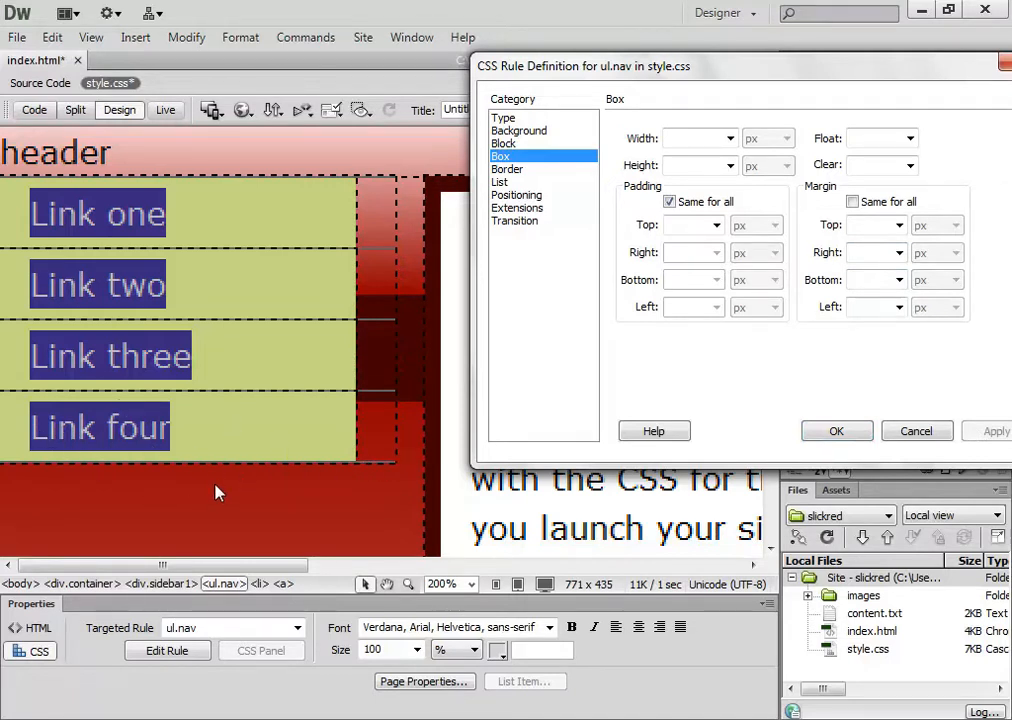
- Set the ul.nav rule's top and bottom margins to 10 px each and save the rule
left_click(899, 226)
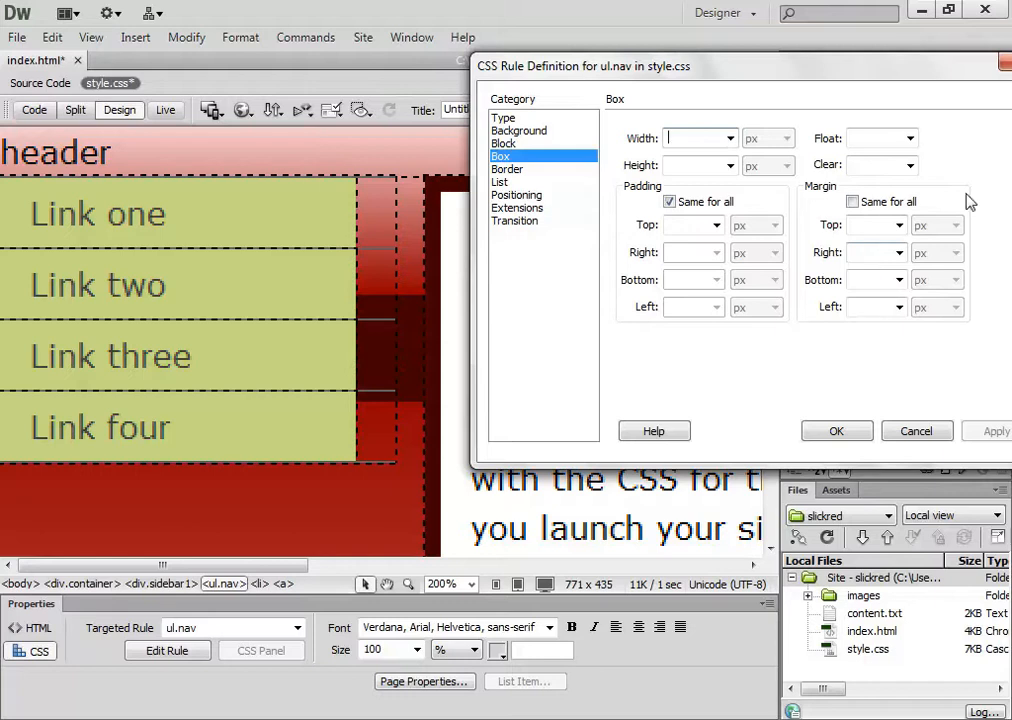
left_click(853, 202)
left_click(853, 202)
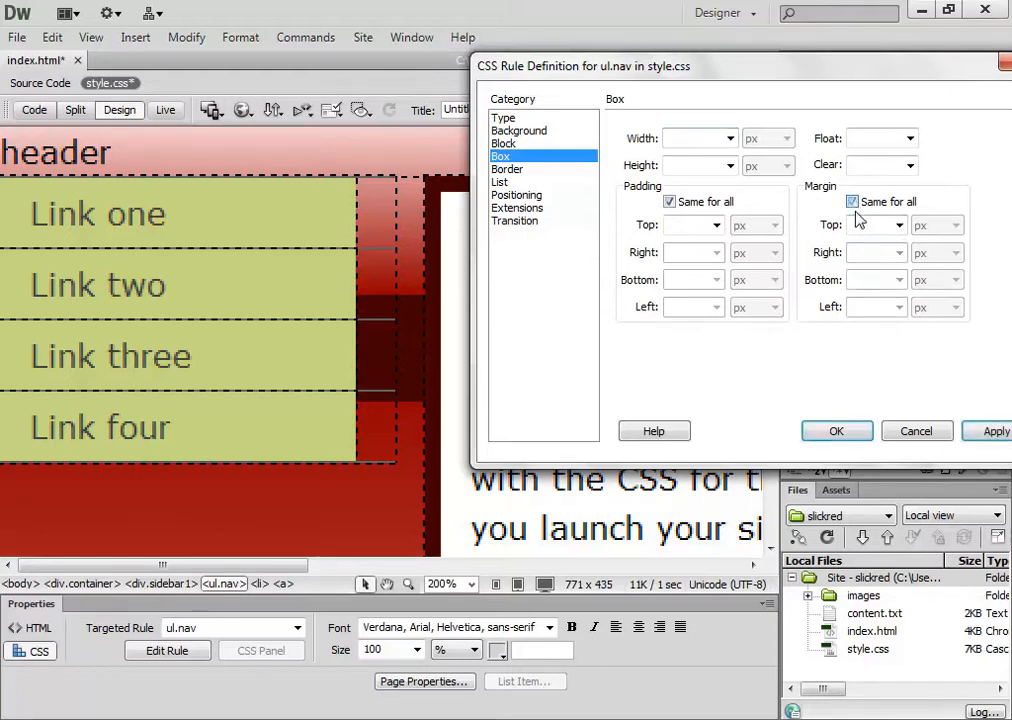
left_click(870, 226)
type("10")
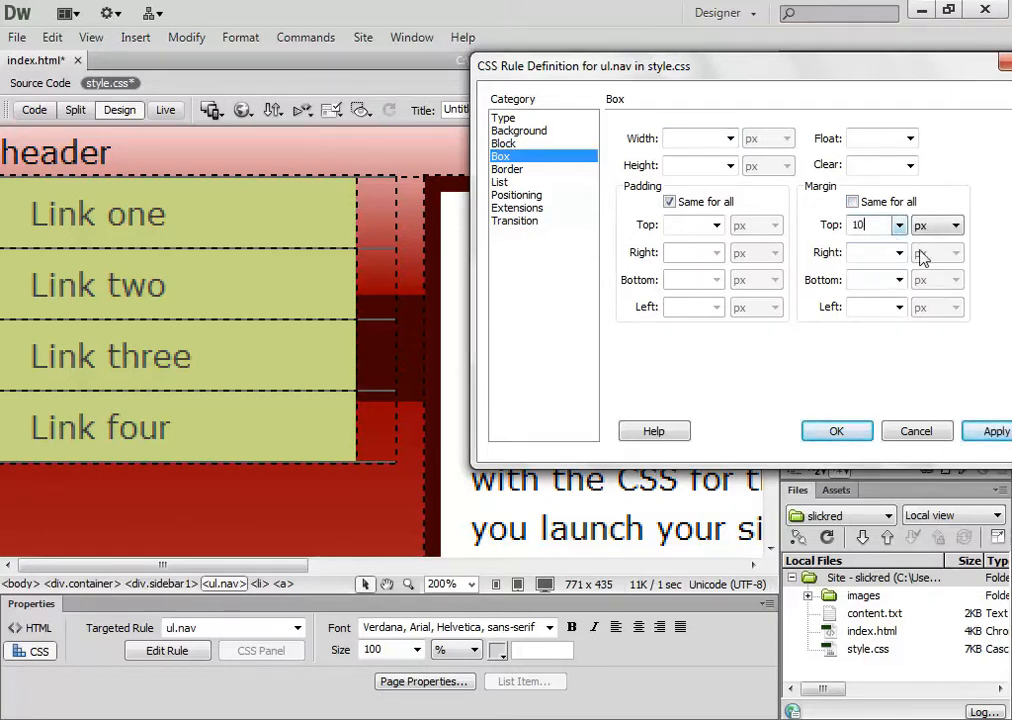
left_click(886, 279)
type("10")
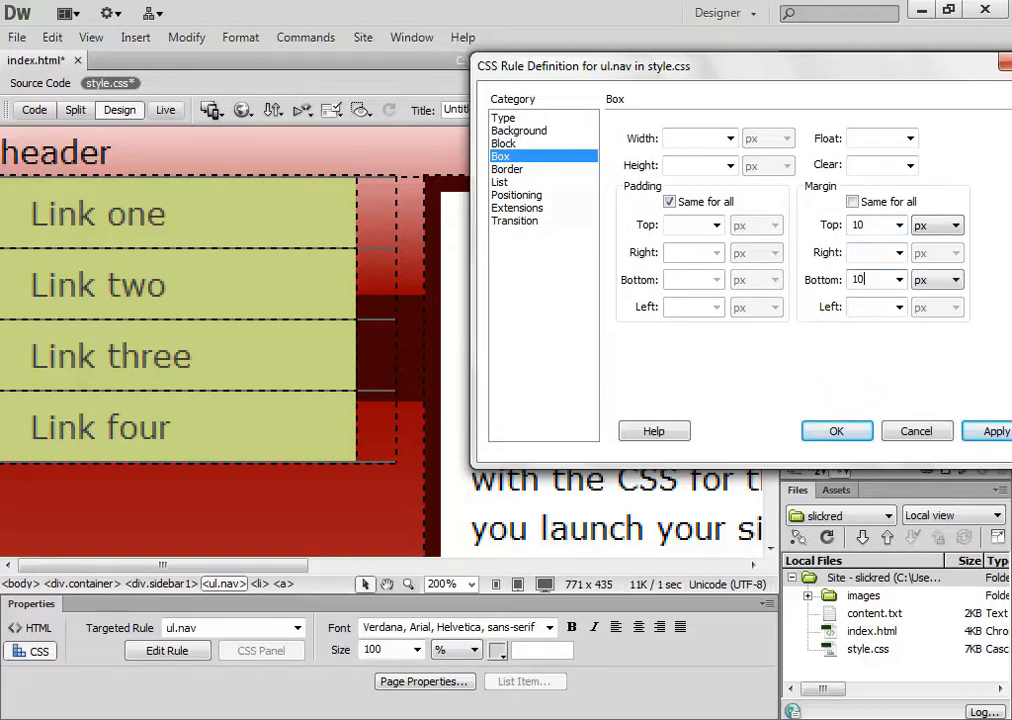
left_click(989, 433)
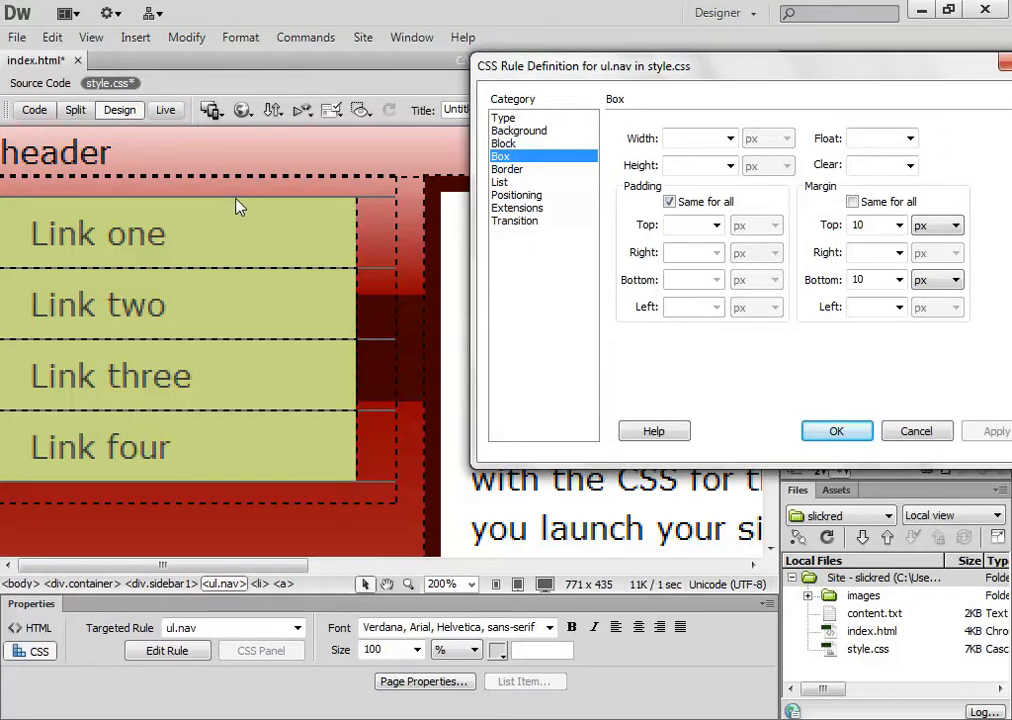
left_click(836, 432)
scroll(252, 393, "down", 3)
scroll(252, 393, "up", 3)
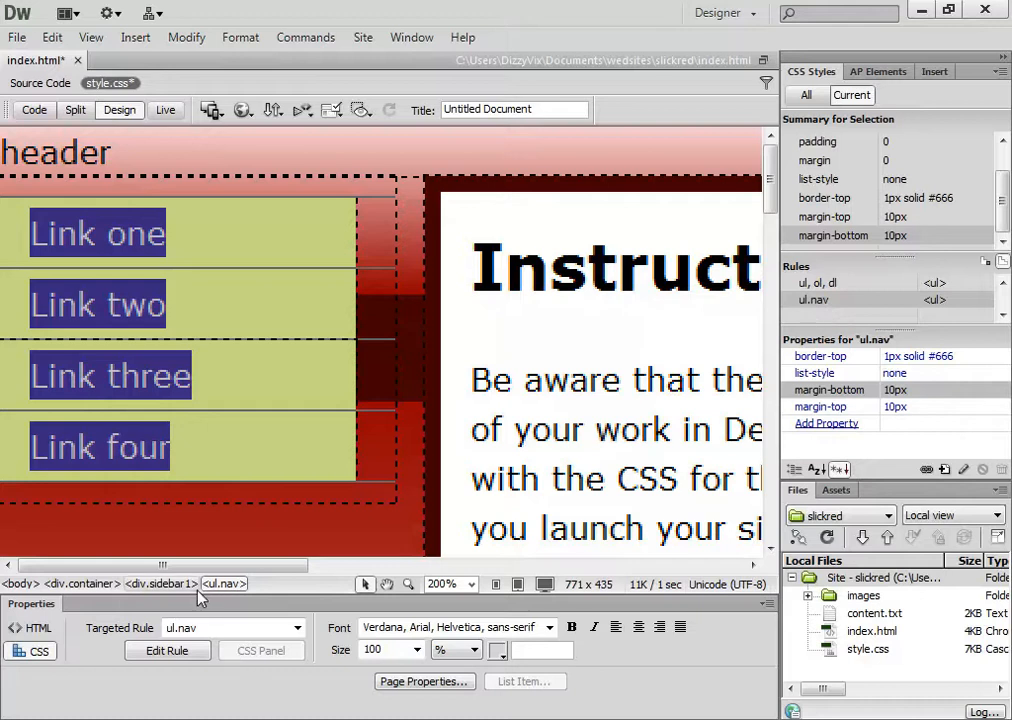
- For the Link two list item, remove the bottom border's style, width and colour from the ul.nav li rule and apply the change
left_click(252, 299)
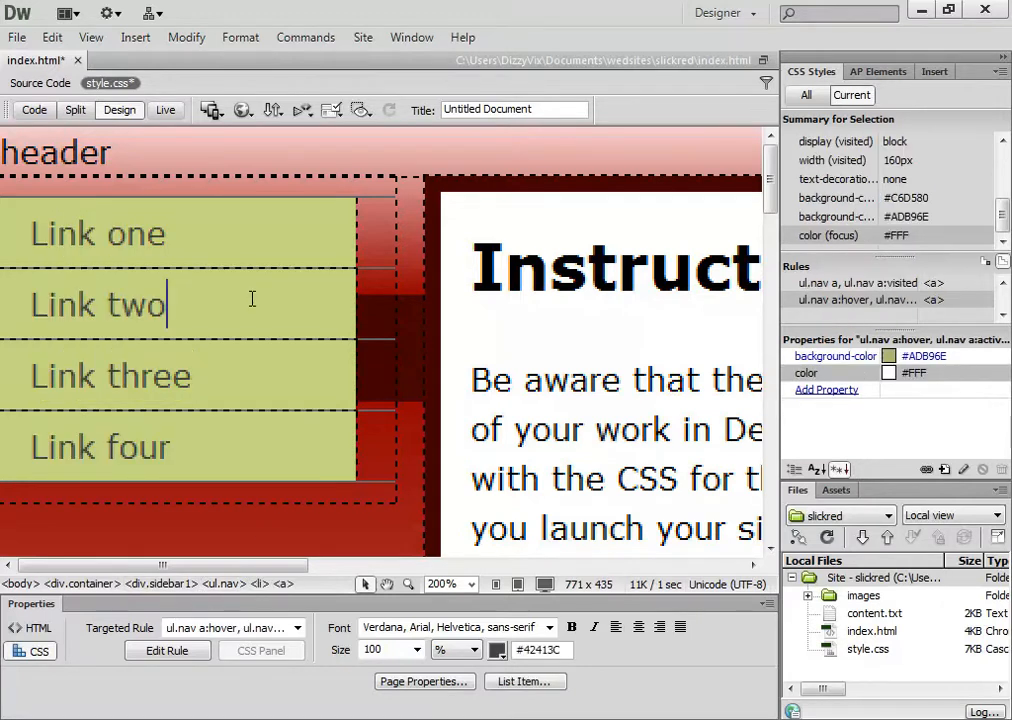
left_click(259, 584)
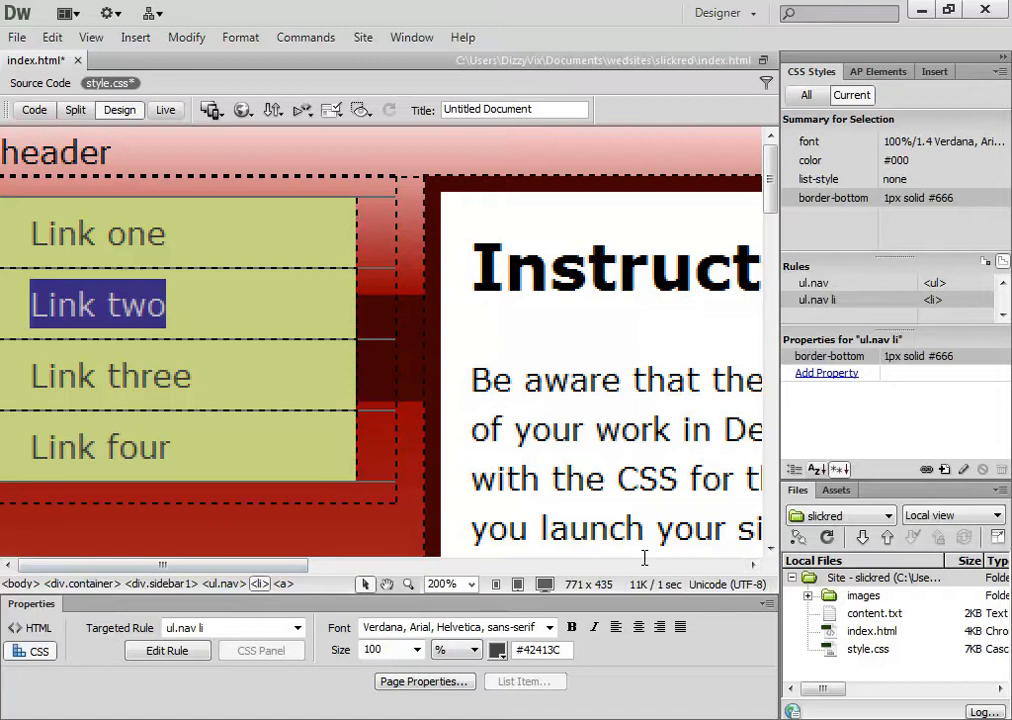
double_click(818, 300)
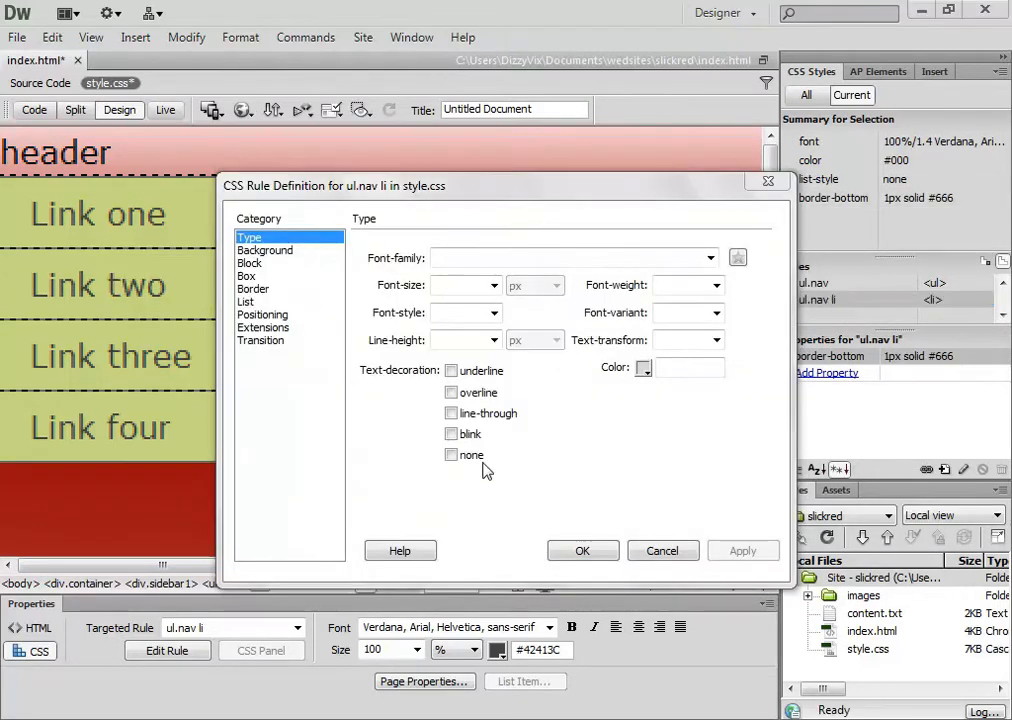
left_click(259, 252)
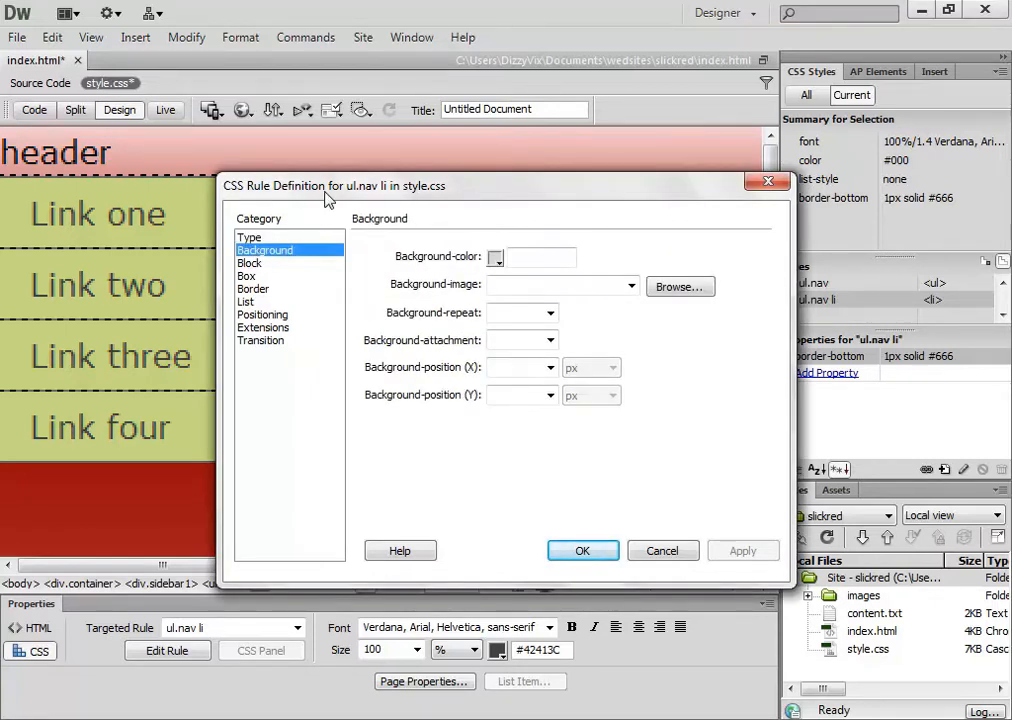
left_click_drag(339, 192, 531, 143)
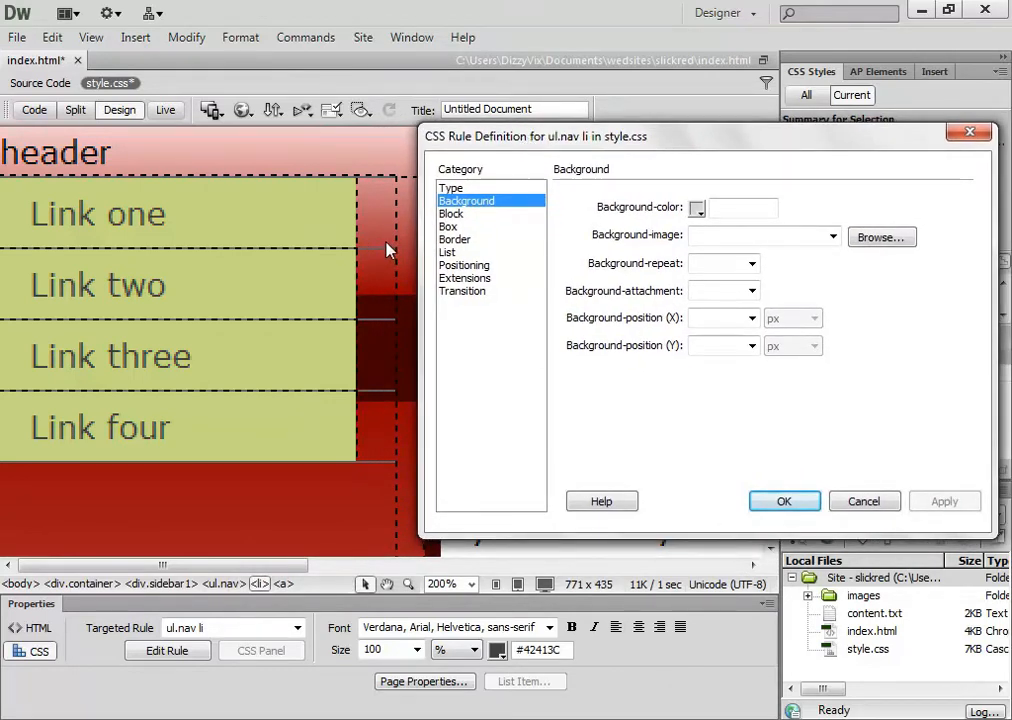
left_click(455, 240)
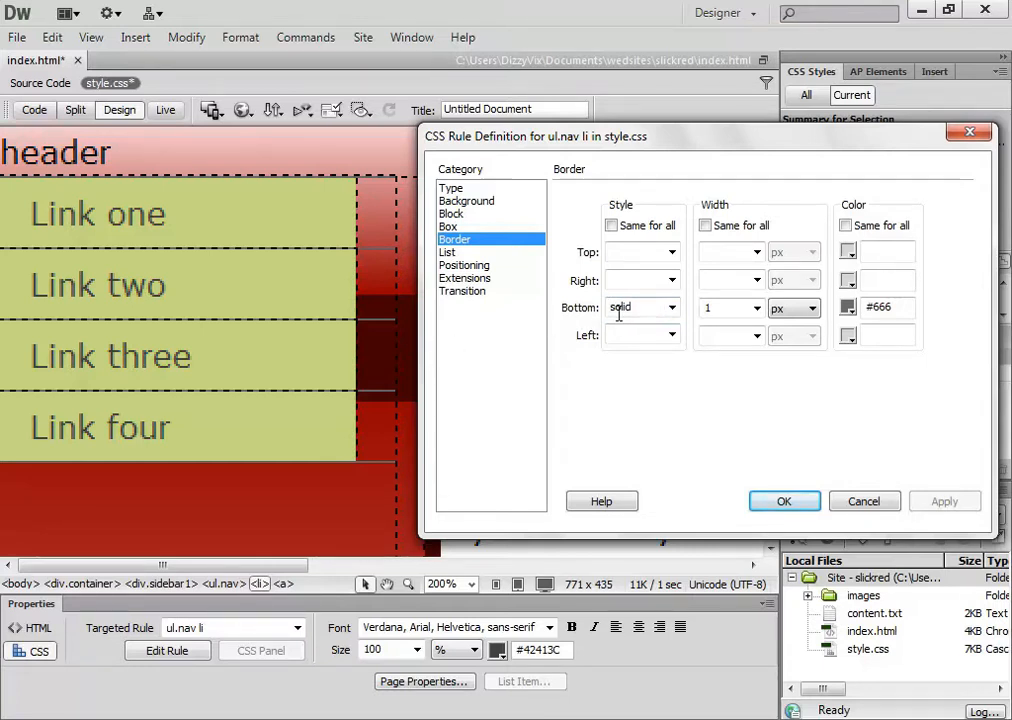
left_click_drag(628, 307, 590, 316)
key("BackSpace")
double_click(723, 307)
key("BackSpace")
double_click(912, 307)
key("BackSpace")
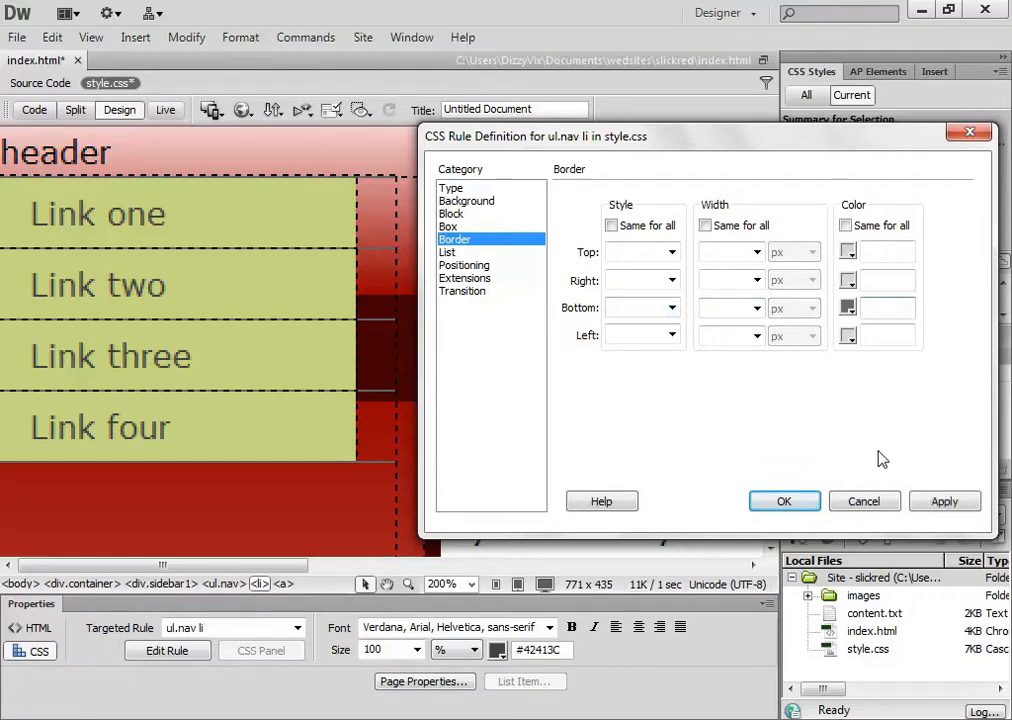
left_click(945, 502)
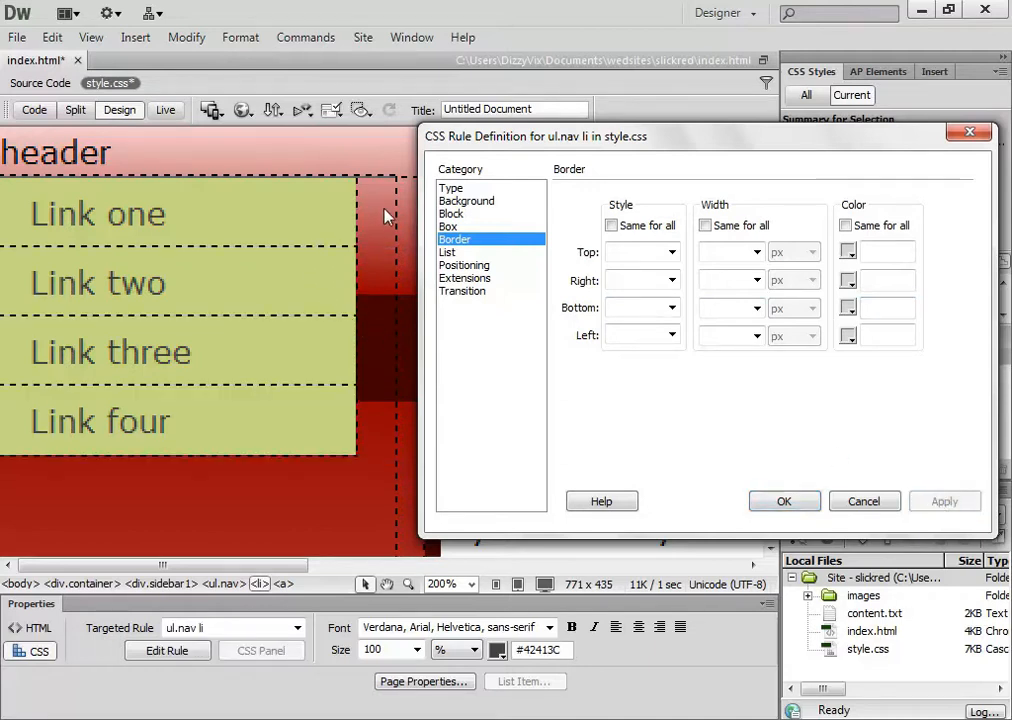
- Give the ul.nav li rule the background image leftmenu_link.png, repeated horizontally with repeat-x, and apply it
left_click(480, 203)
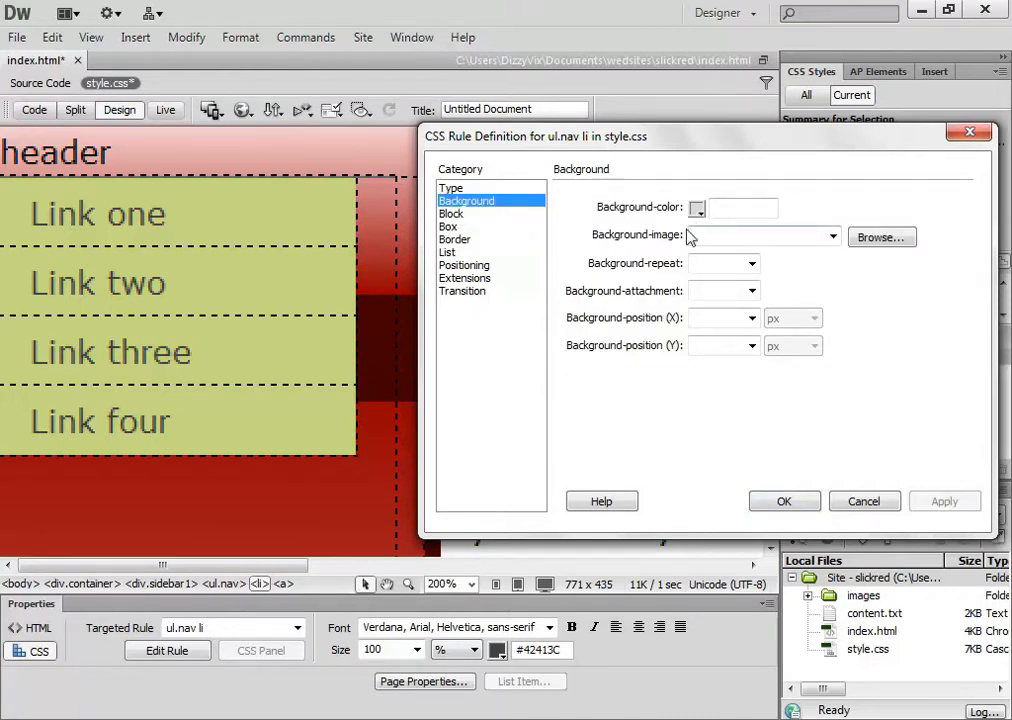
left_click(884, 239)
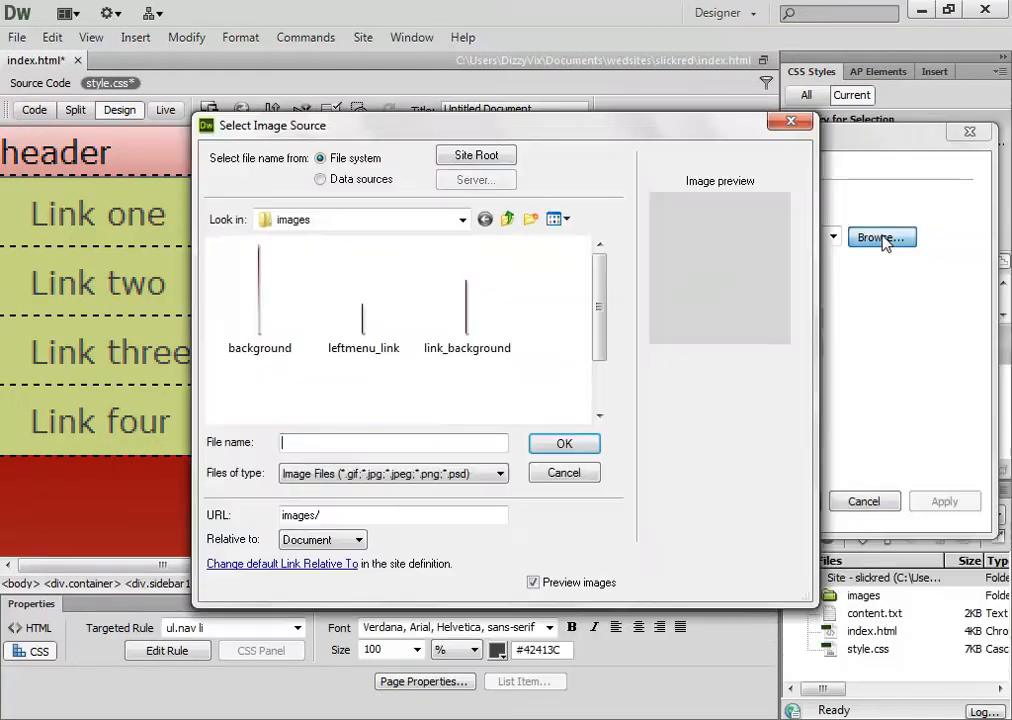
left_click(367, 335)
left_click(562, 448)
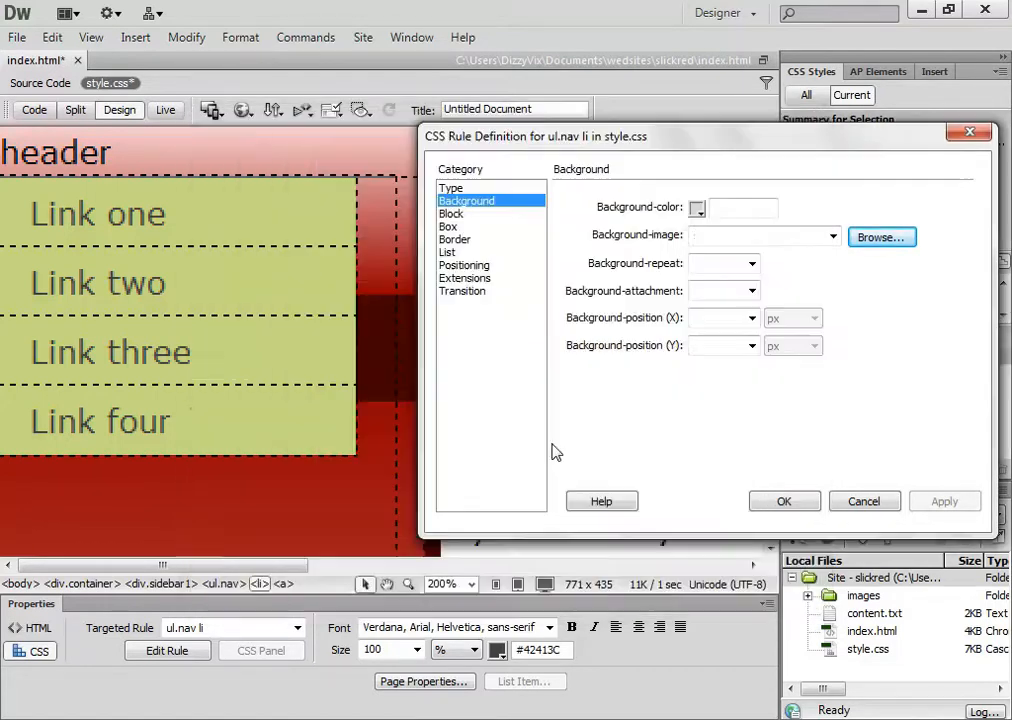
left_click(752, 264)
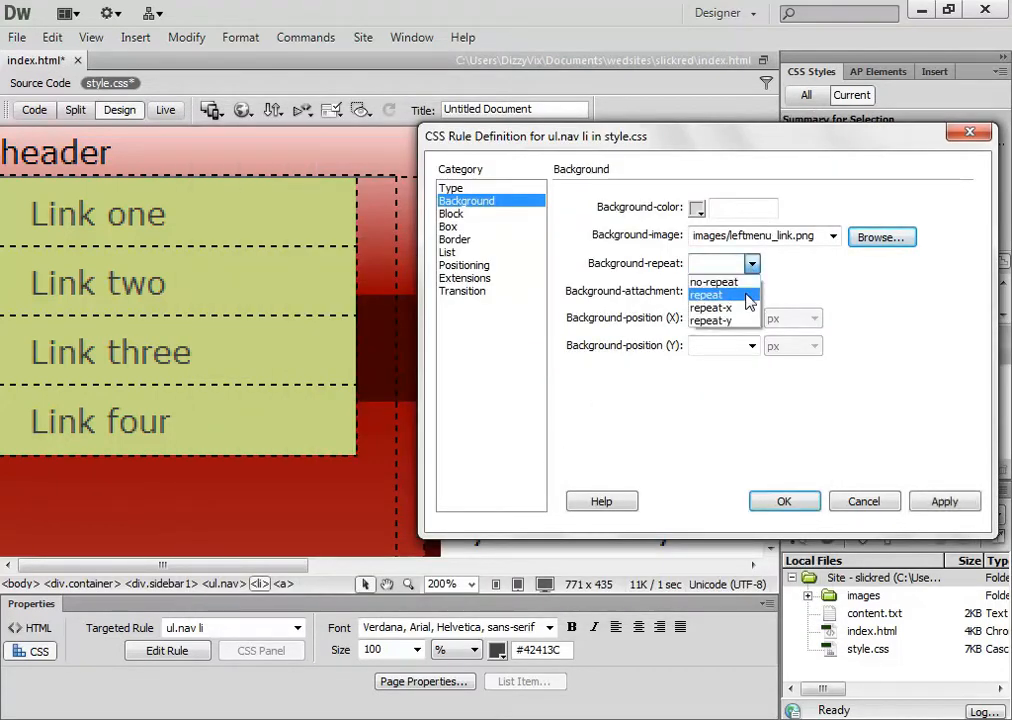
left_click(752, 308)
left_click(933, 502)
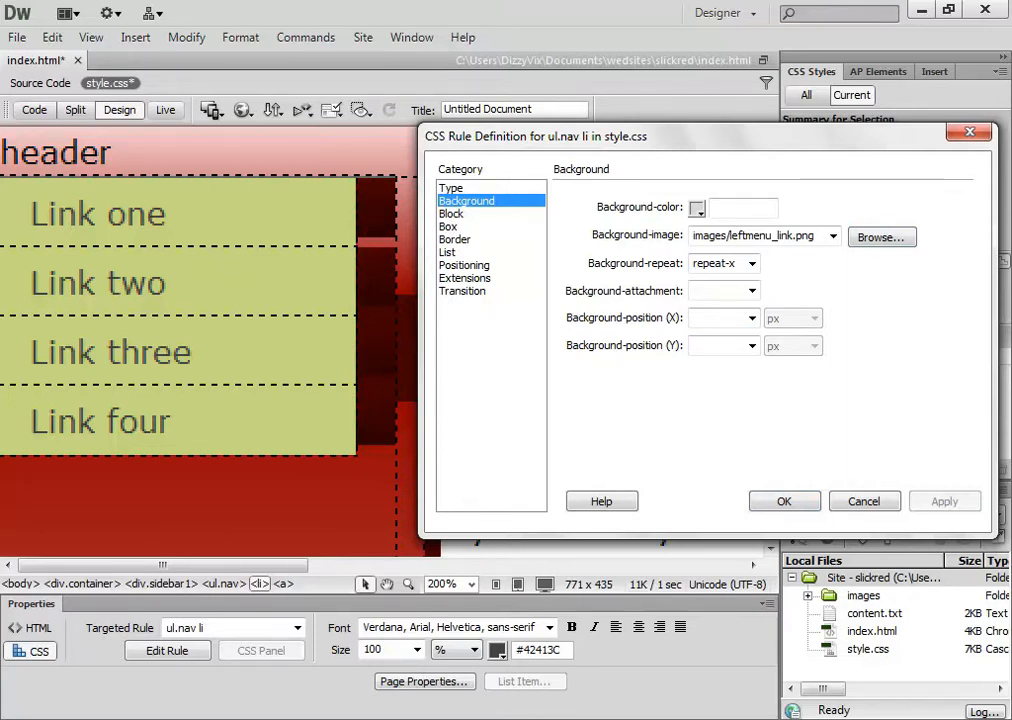
- Switch to Photoshop, copy the selected PHP menu row in preview.jpg and check its width and height using a new document's size
key("alt+Tab")
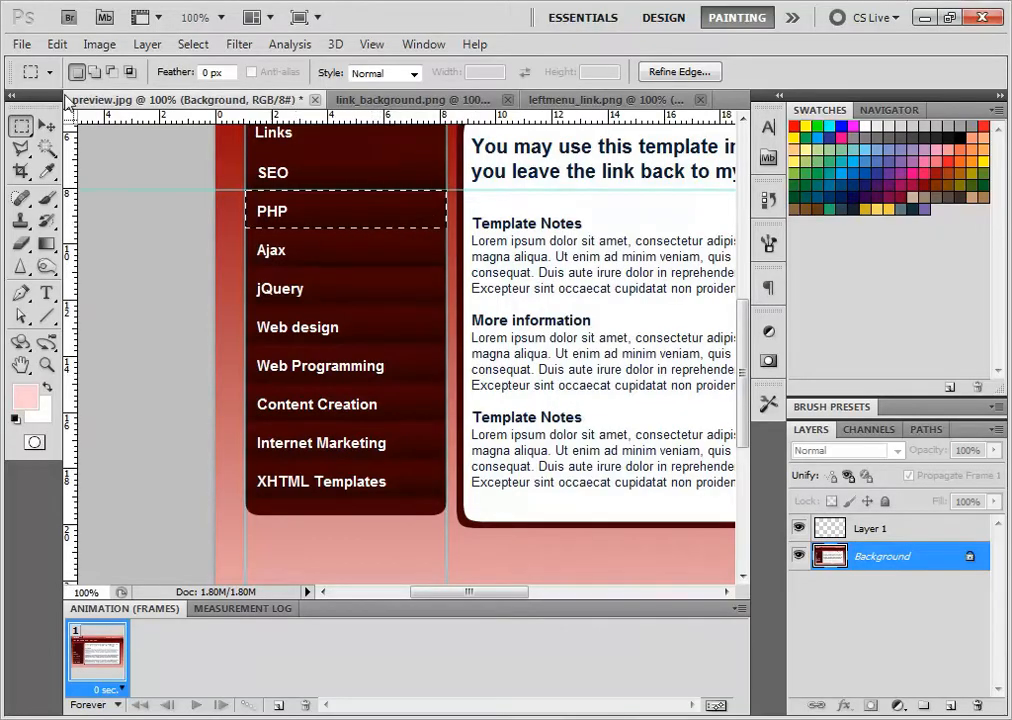
left_click(28, 46)
mouse_move(57, 44)
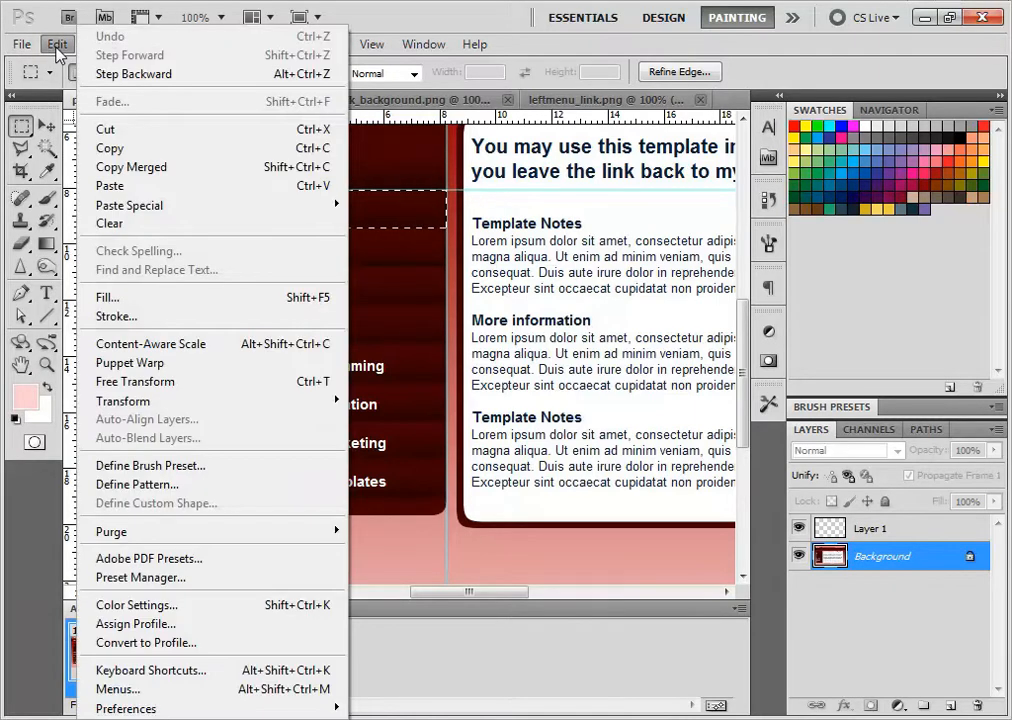
left_click(131, 148)
left_click(21, 44)
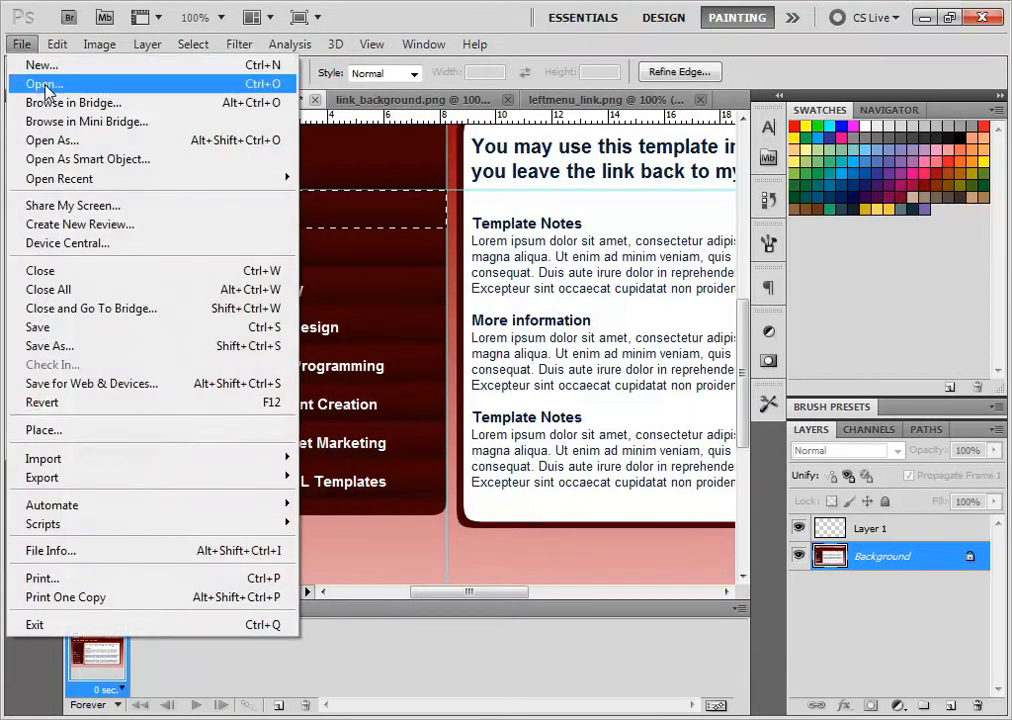
left_click(54, 67)
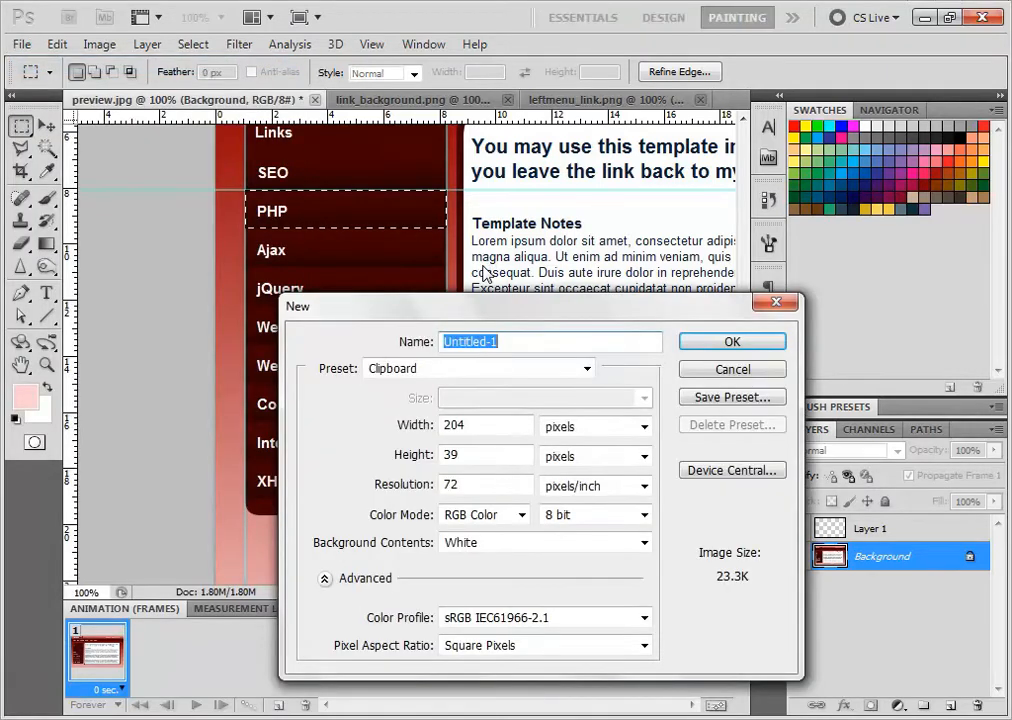
double_click(474, 426)
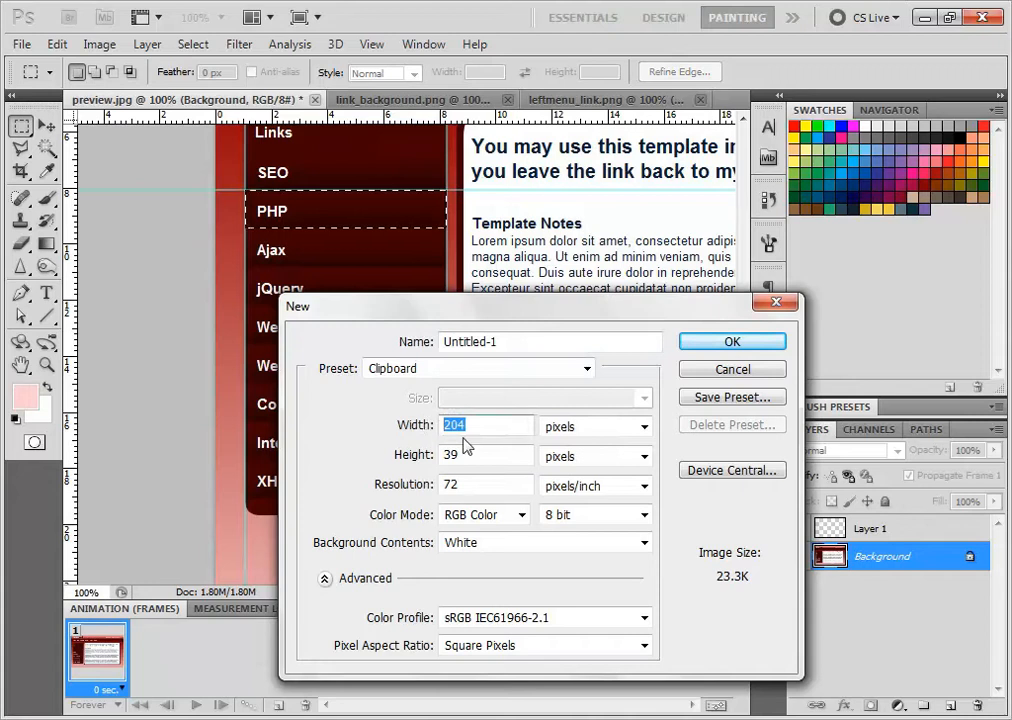
left_click_drag(474, 458, 436, 457)
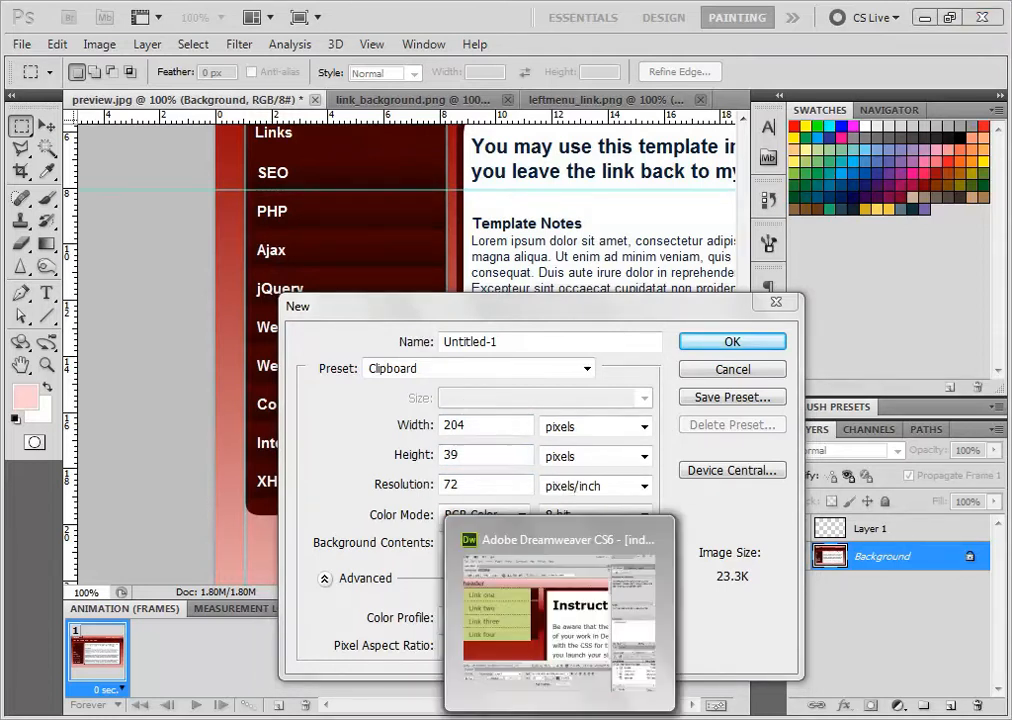
- Back in Dreamweaver, set the ul.nav li rule's box to 200 px wide and 30 px high, then save the rule
left_click(570, 718)
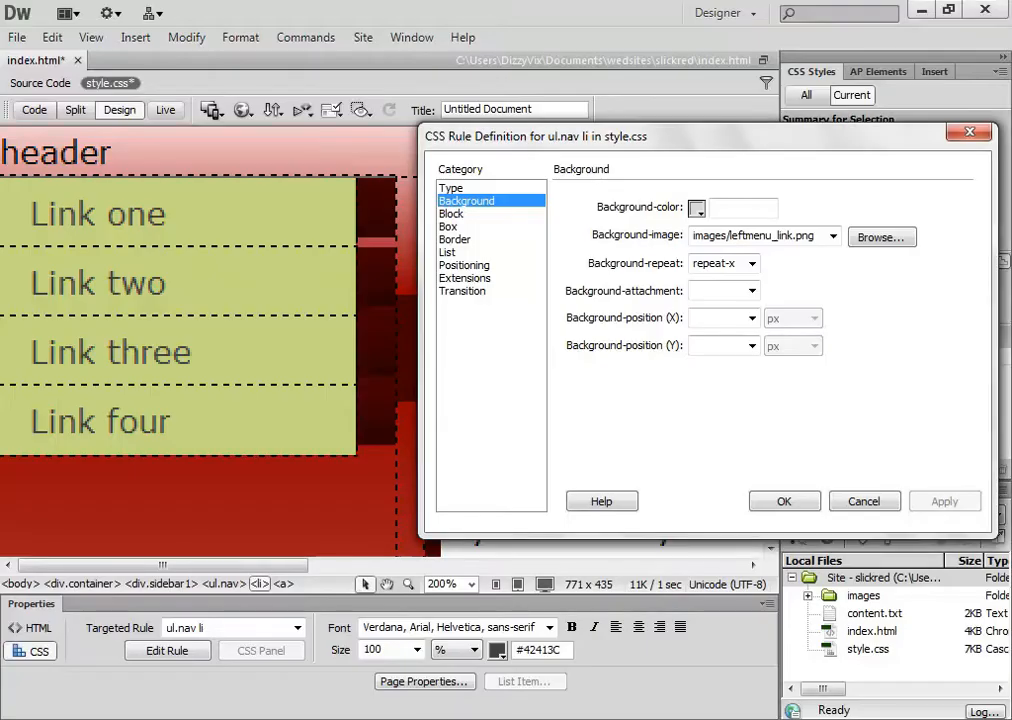
left_click(451, 214)
left_click(450, 227)
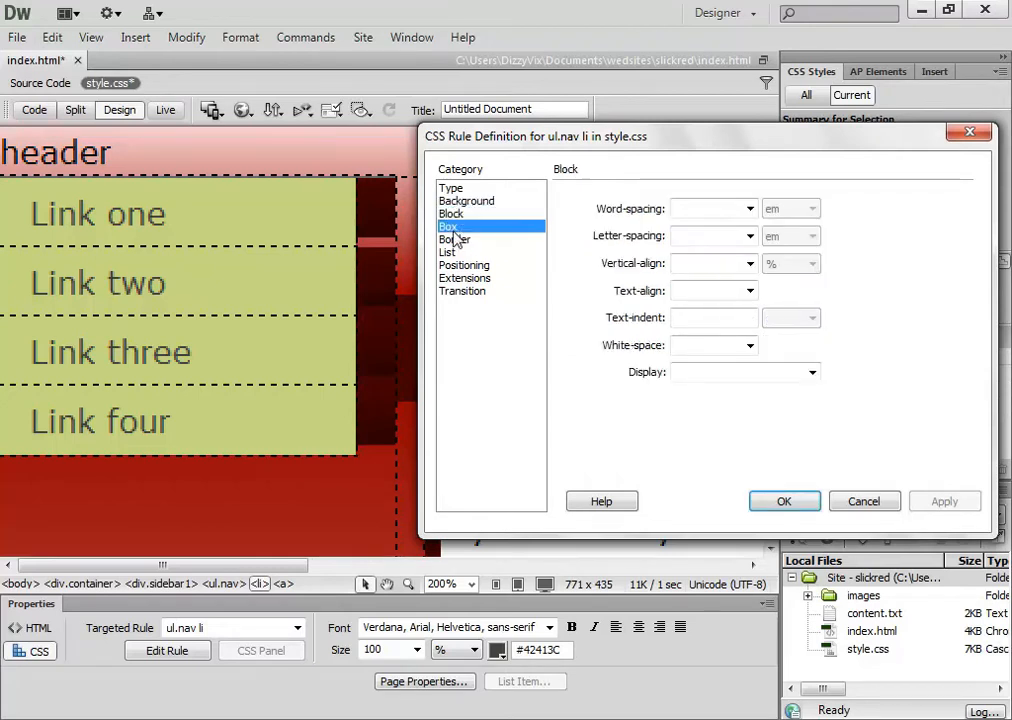
left_click(650, 208)
type("200")
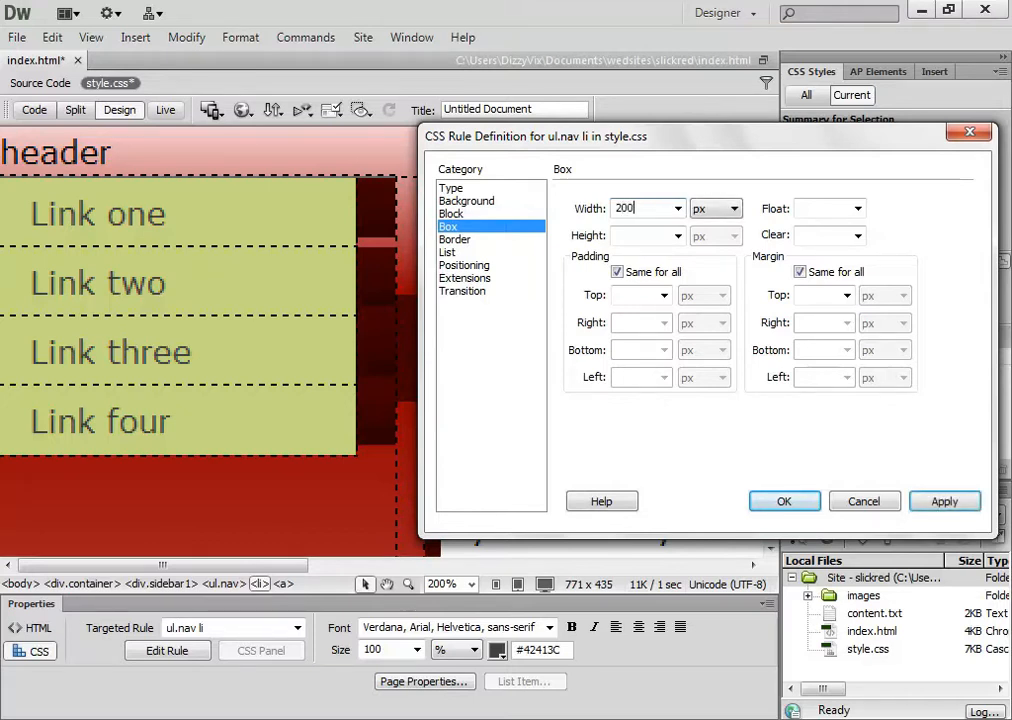
left_click(944, 501)
left_click(634, 234)
type("30")
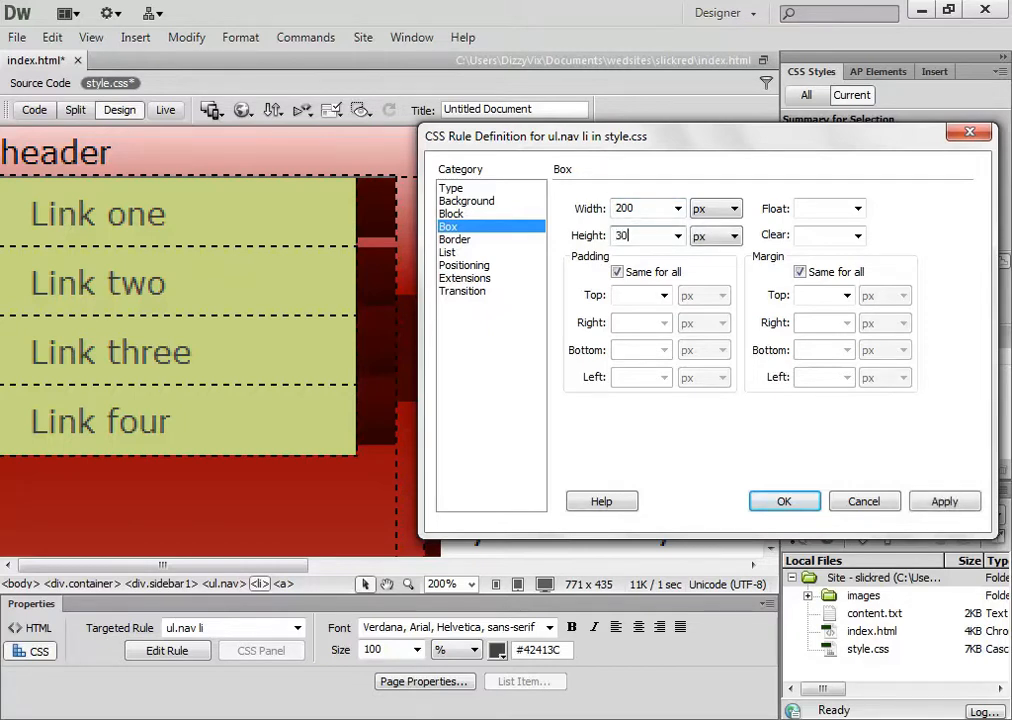
left_click(944, 501)
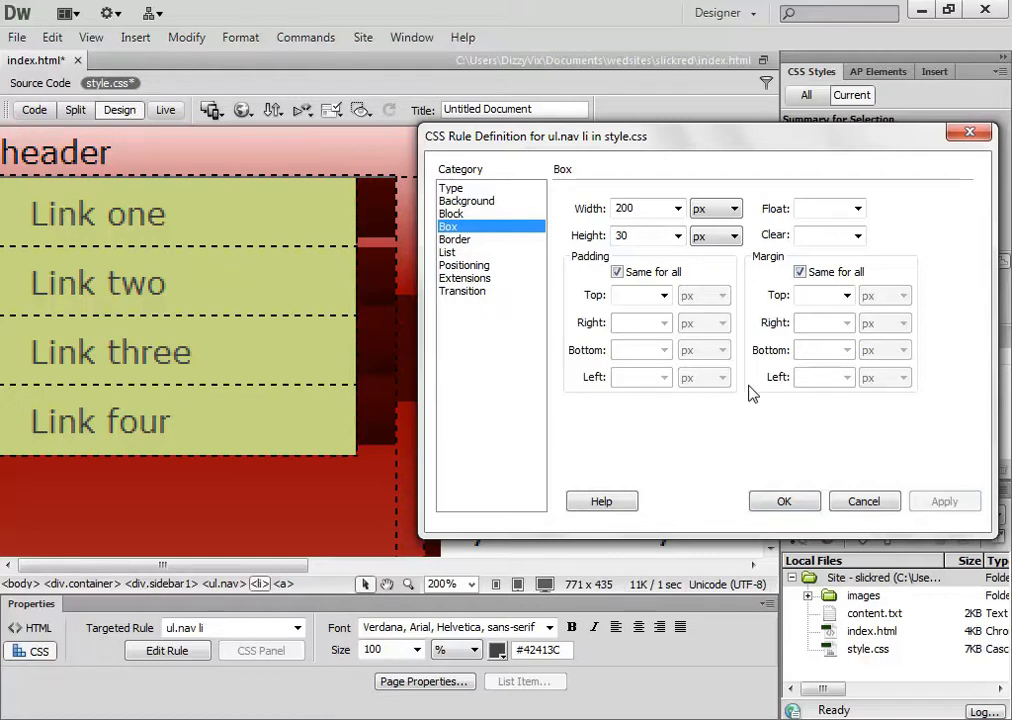
left_click(785, 502)
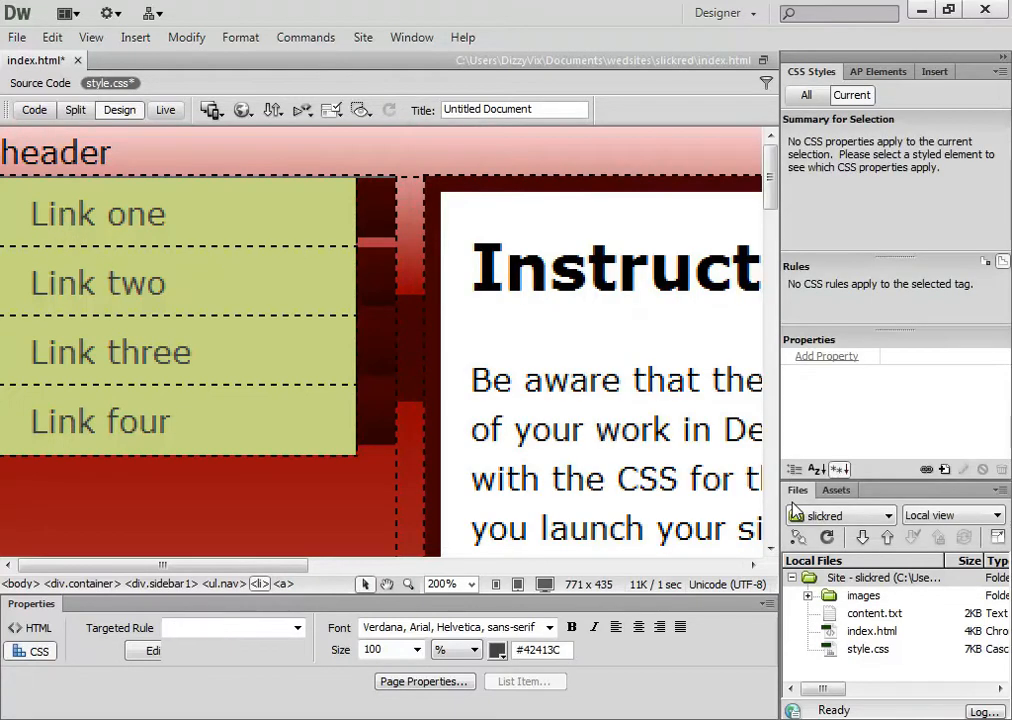
- Remove the background colour from the "ul.nav a, ul.nav a:visited" rule of Link one and apply the change
left_click(185, 209)
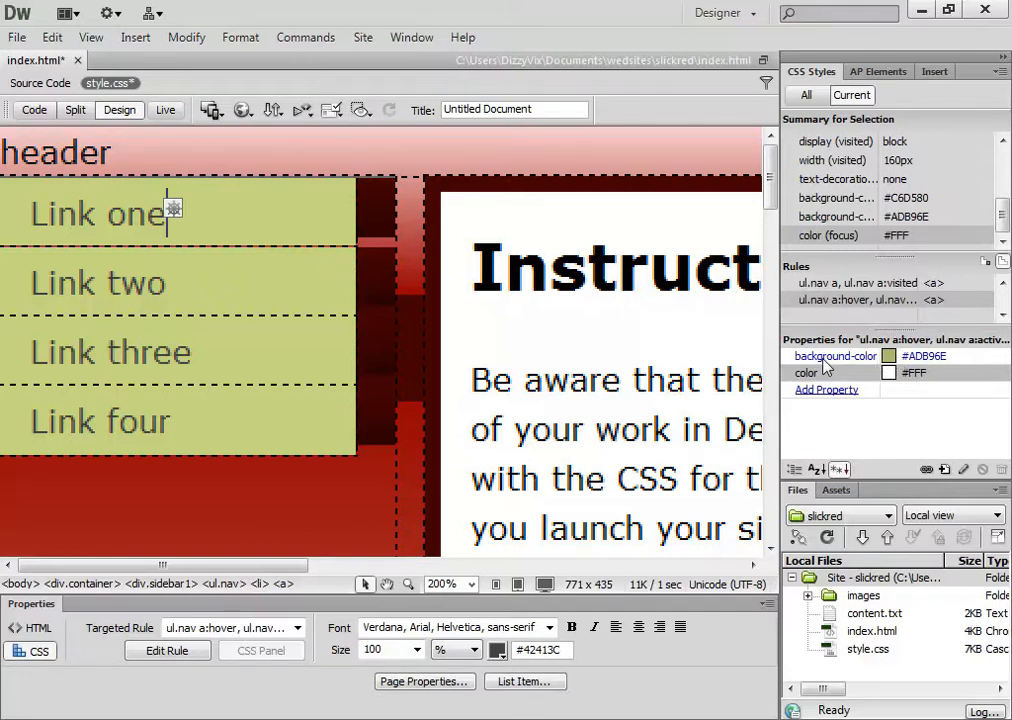
left_click(868, 283)
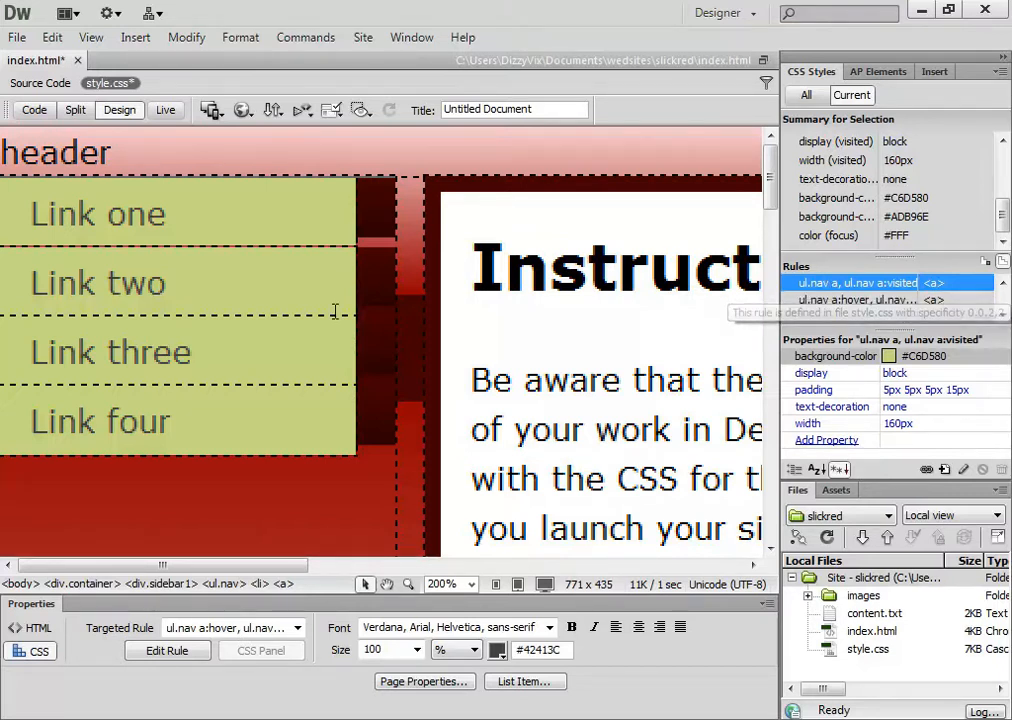
double_click(816, 290)
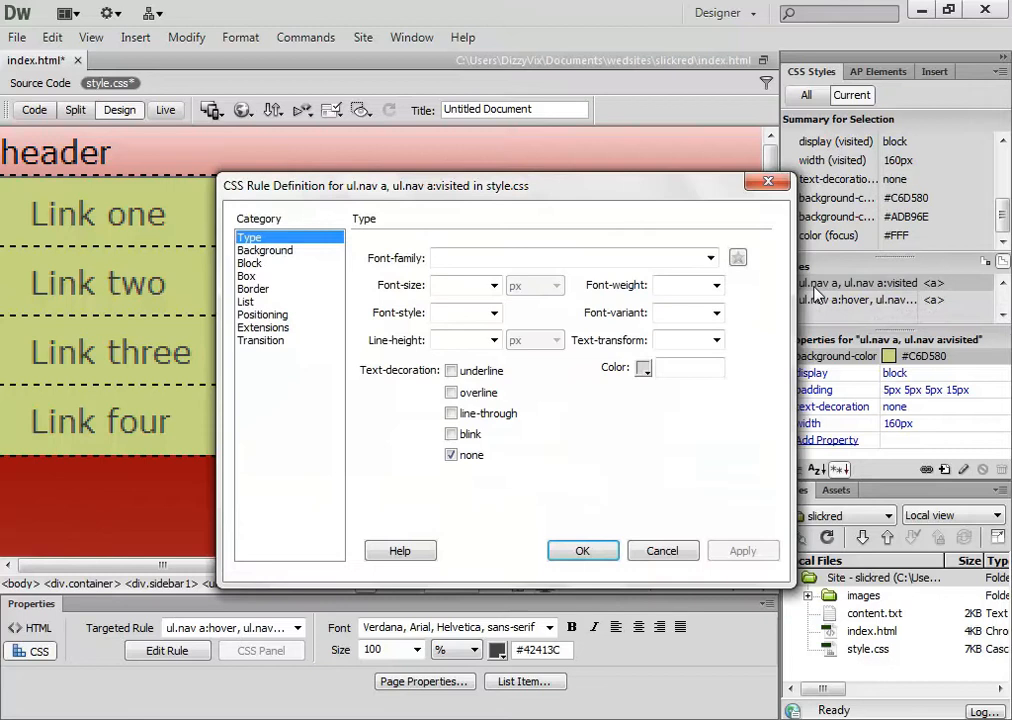
left_click(265, 250)
key("Tab")
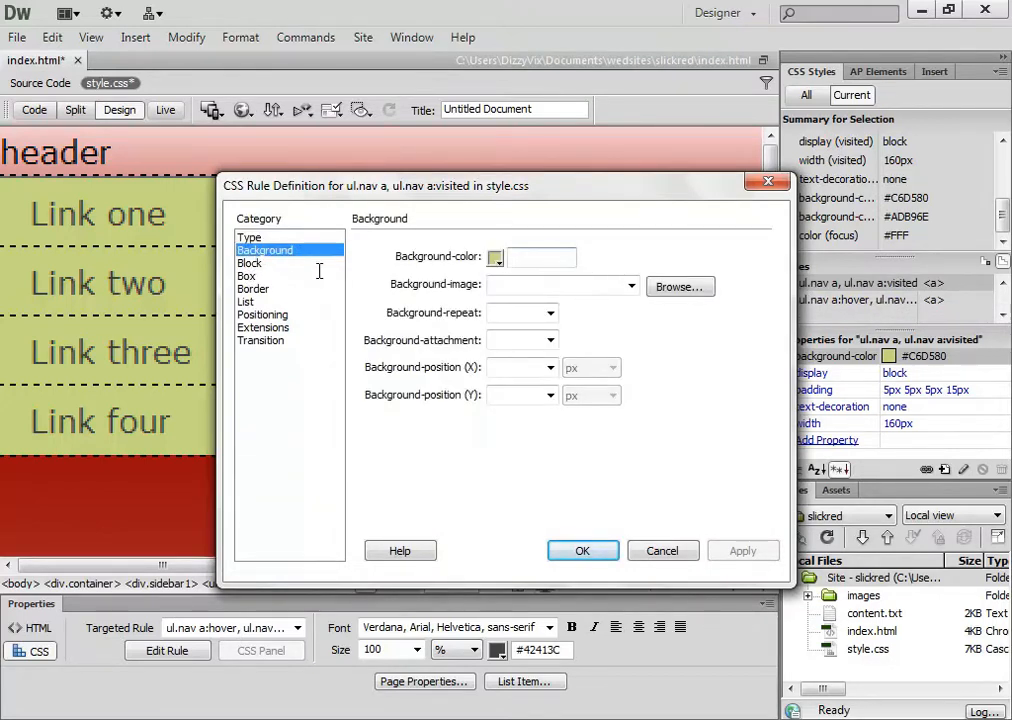
key("Delete")
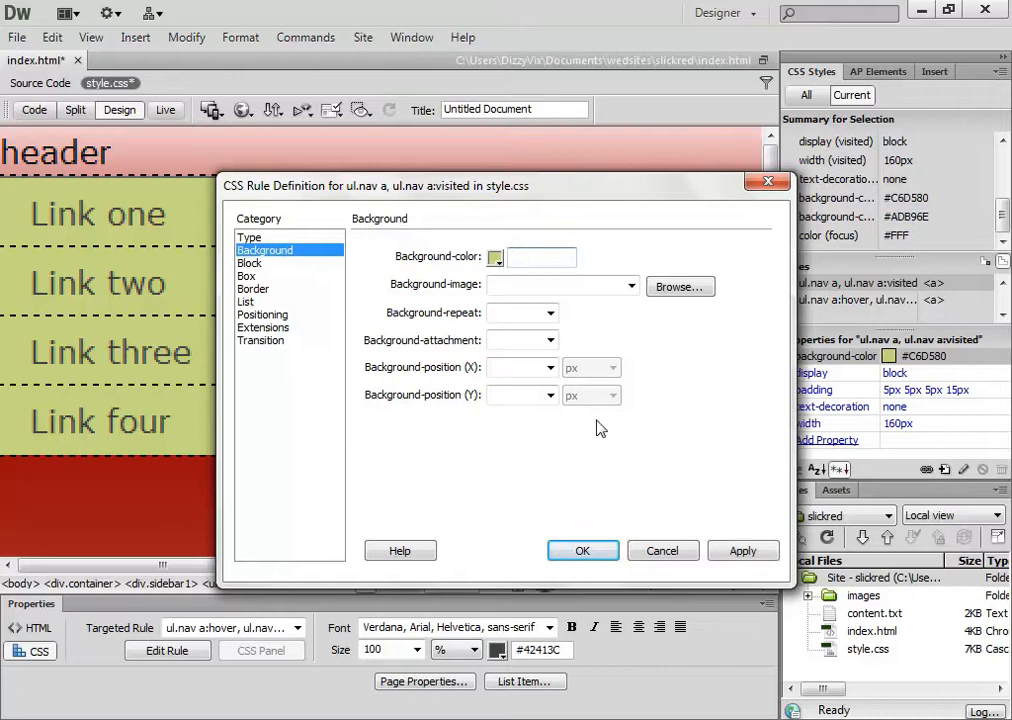
left_click(748, 551)
left_click_drag(452, 186, 664, 126)
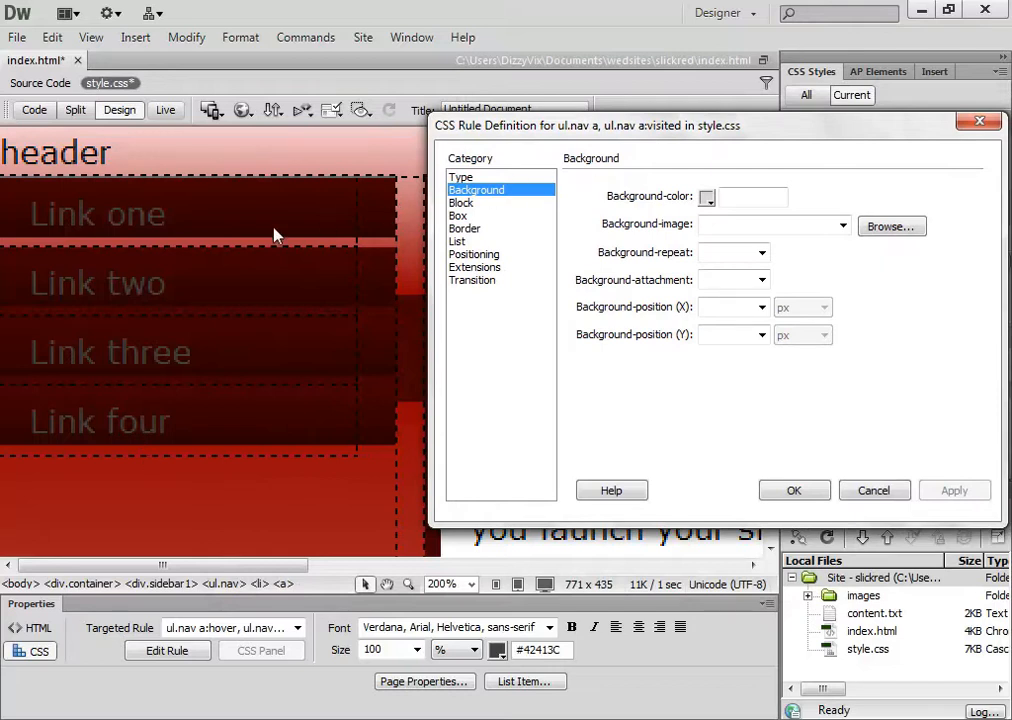
- Clear the box width in the ul.nav a rule so the links fill the list items, and apply it
left_click(461, 203)
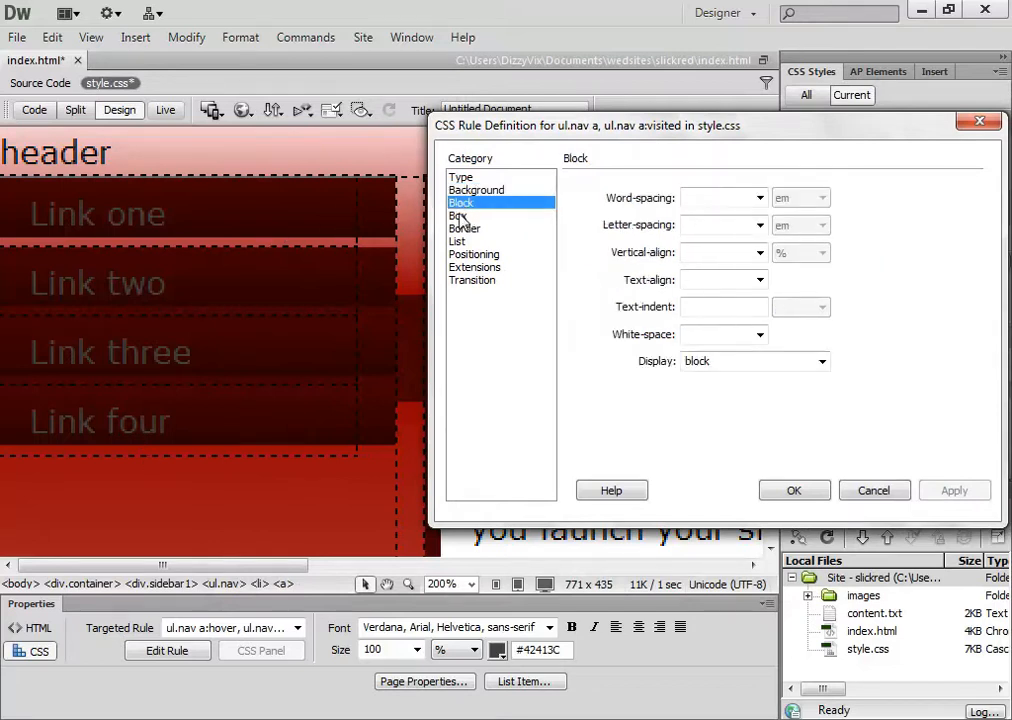
left_click(460, 216)
left_click(458, 230)
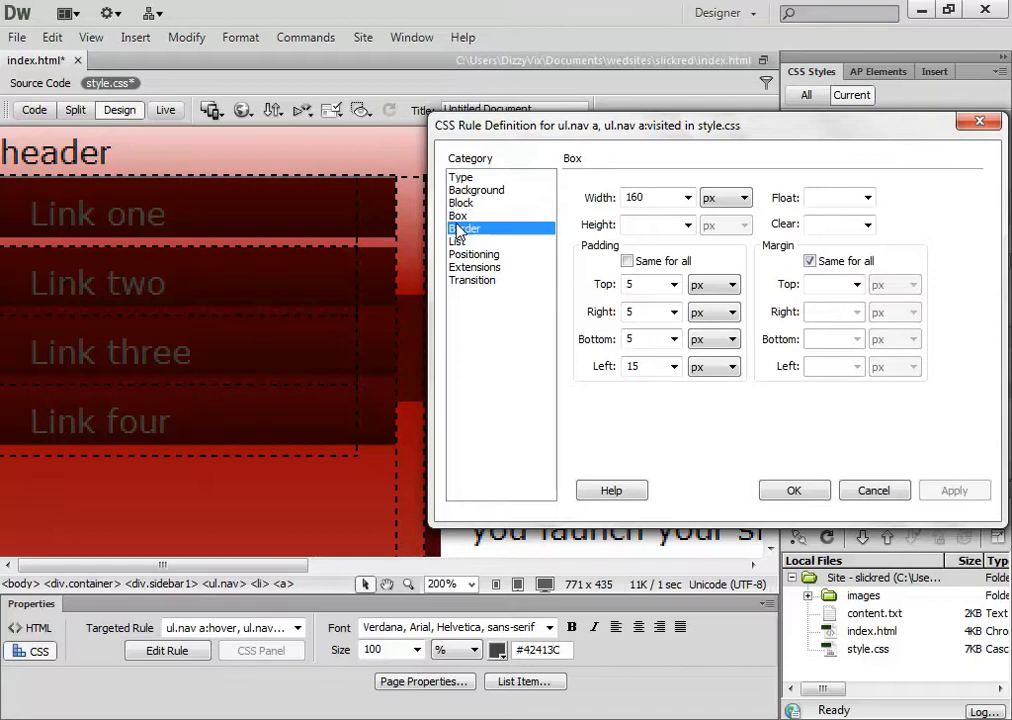
left_click(458, 216)
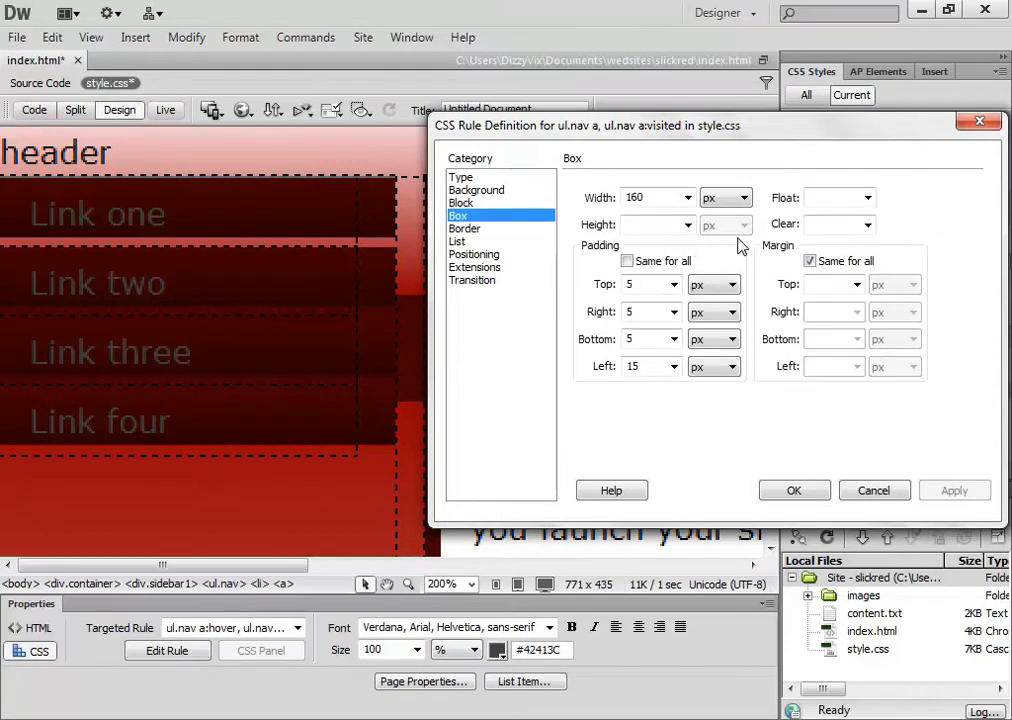
left_click(471, 230)
left_click(458, 216)
left_click_drag(665, 197, 563, 206)
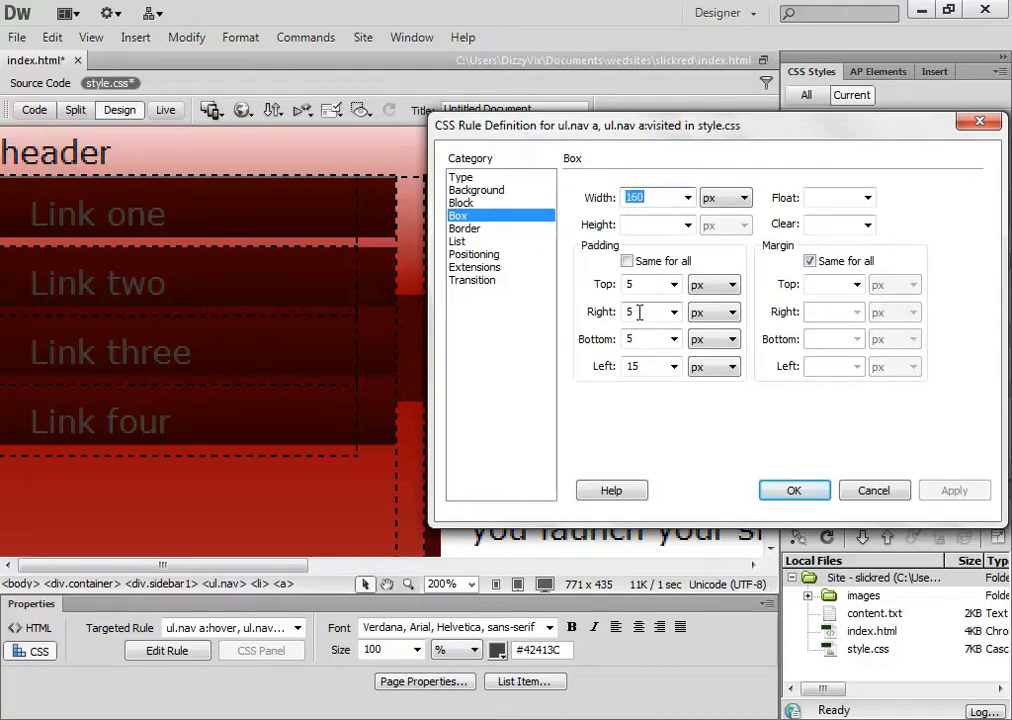
key("BackSpace")
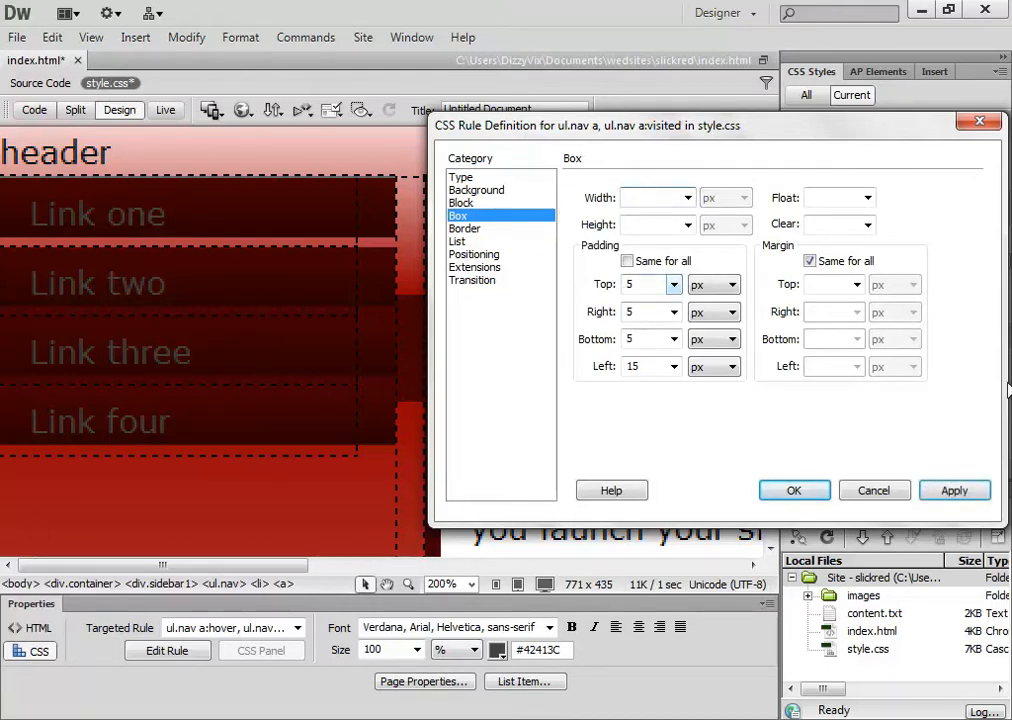
left_click(953, 497)
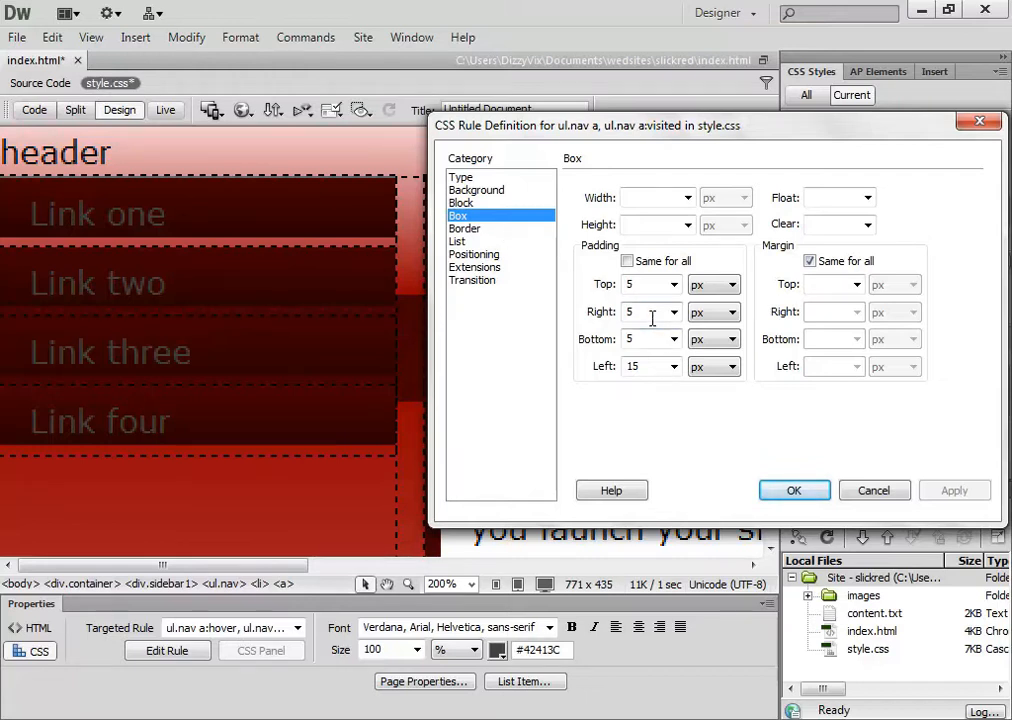
- Set the ul.nav a rule's right and left padding to 0 px and apply the change
left_click_drag(652, 312, 576, 322)
type("0")
double_click(660, 367)
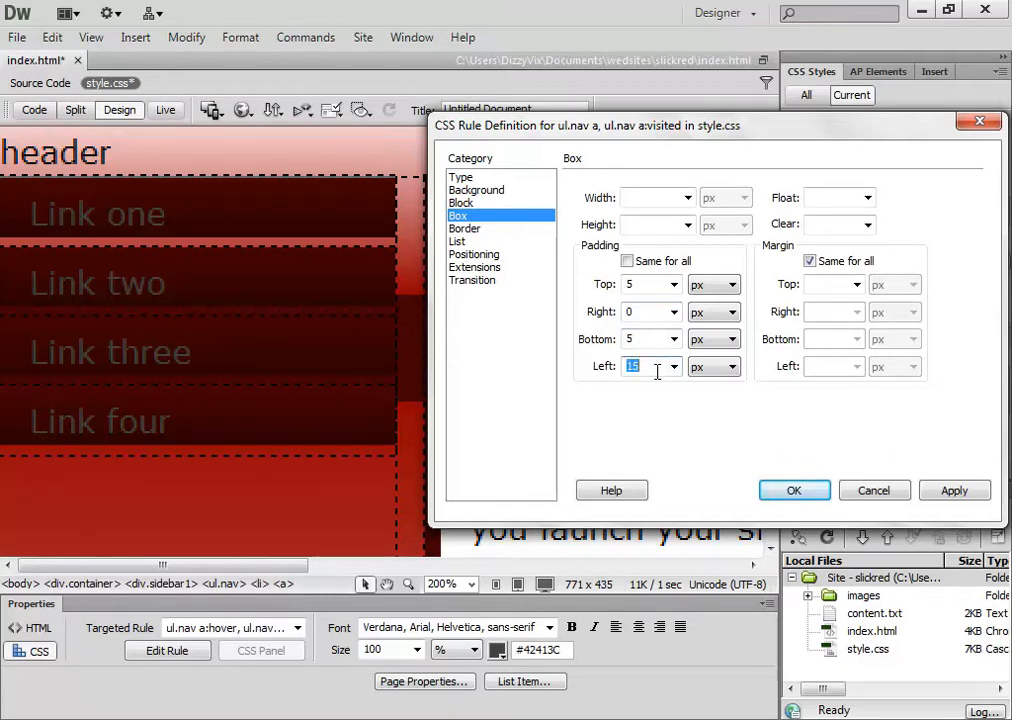
left_click(954, 490)
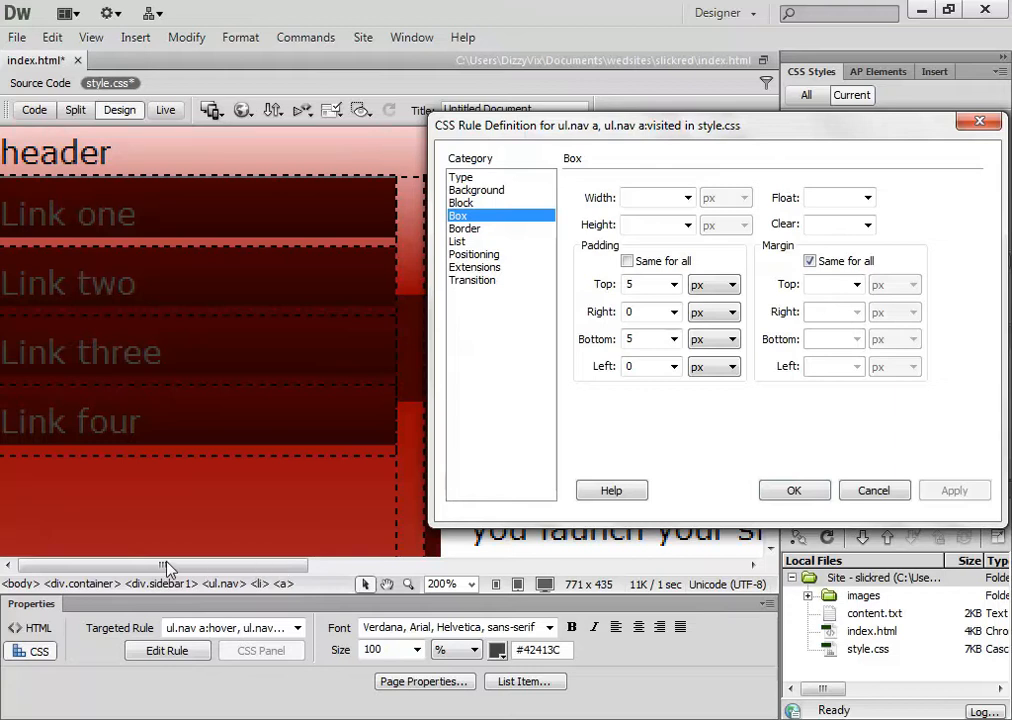
- Set the left padding of the links back to 15 px and apply it
double_click(650, 368)
type("15")
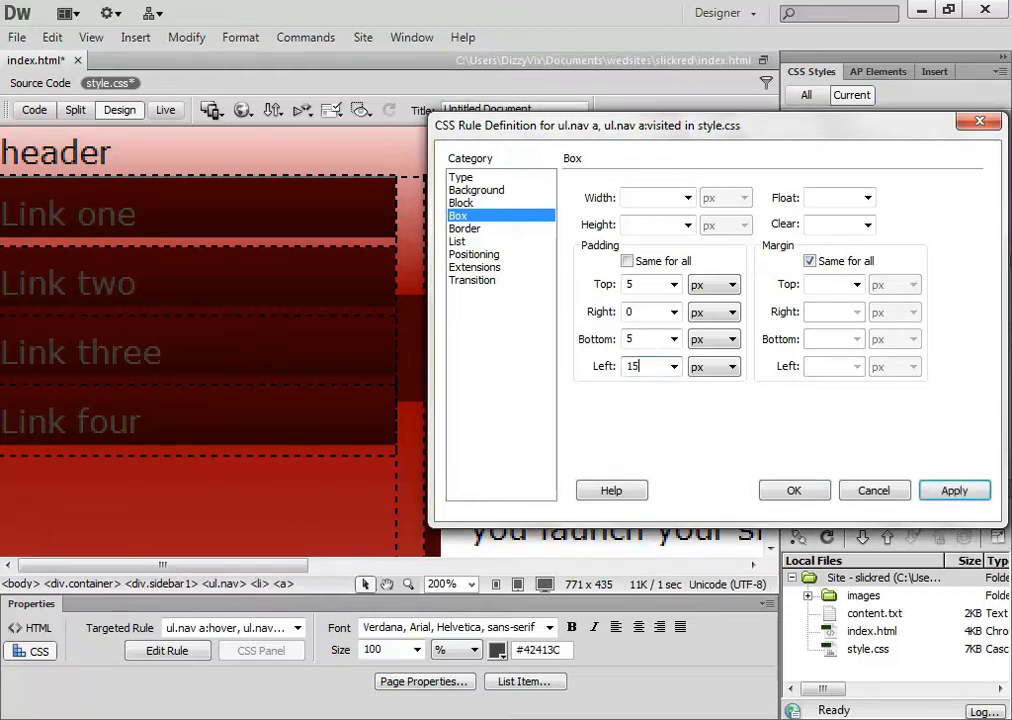
left_click(953, 500)
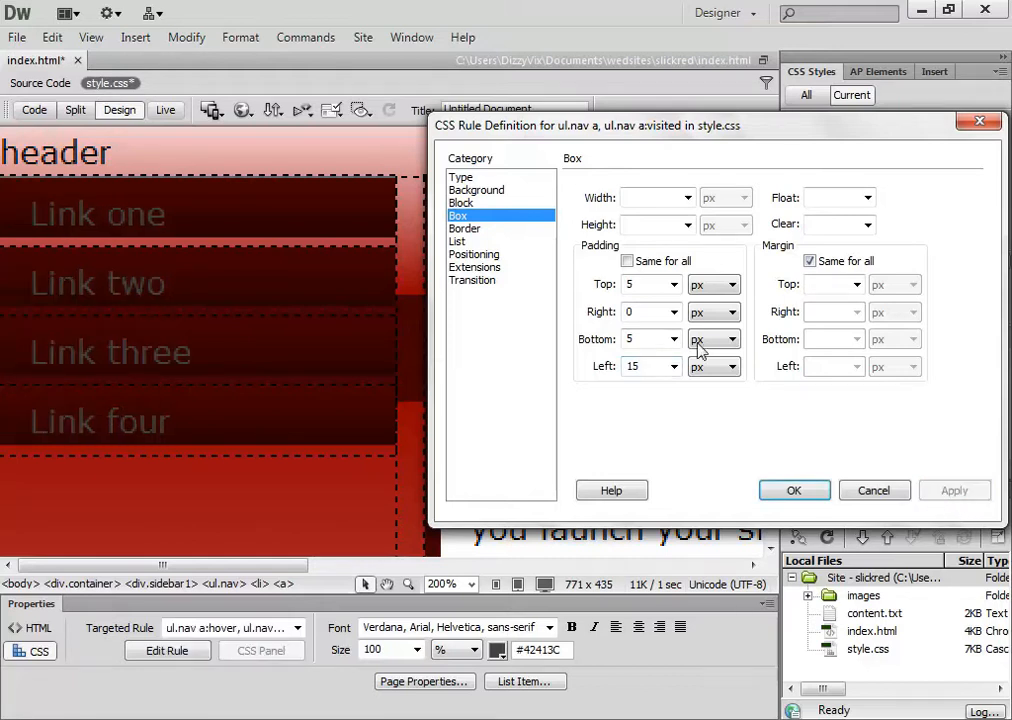
- Set the top and bottom padding of the ul.nav a rule to 0 px and apply it
double_click(645, 287)
type("0")
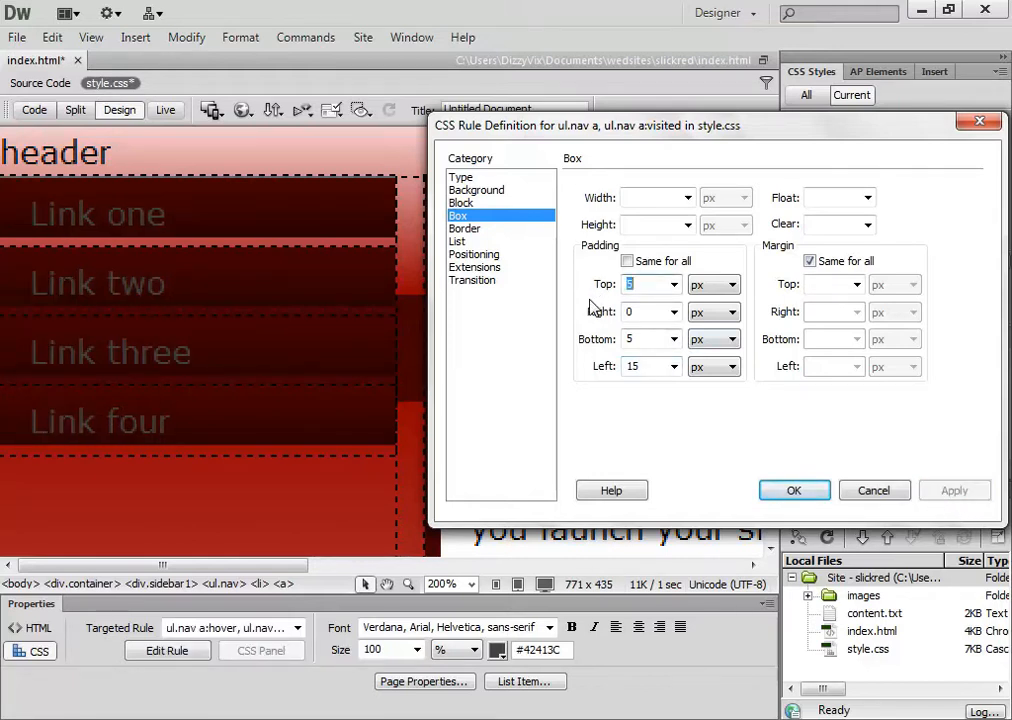
double_click(644, 339)
type("0")
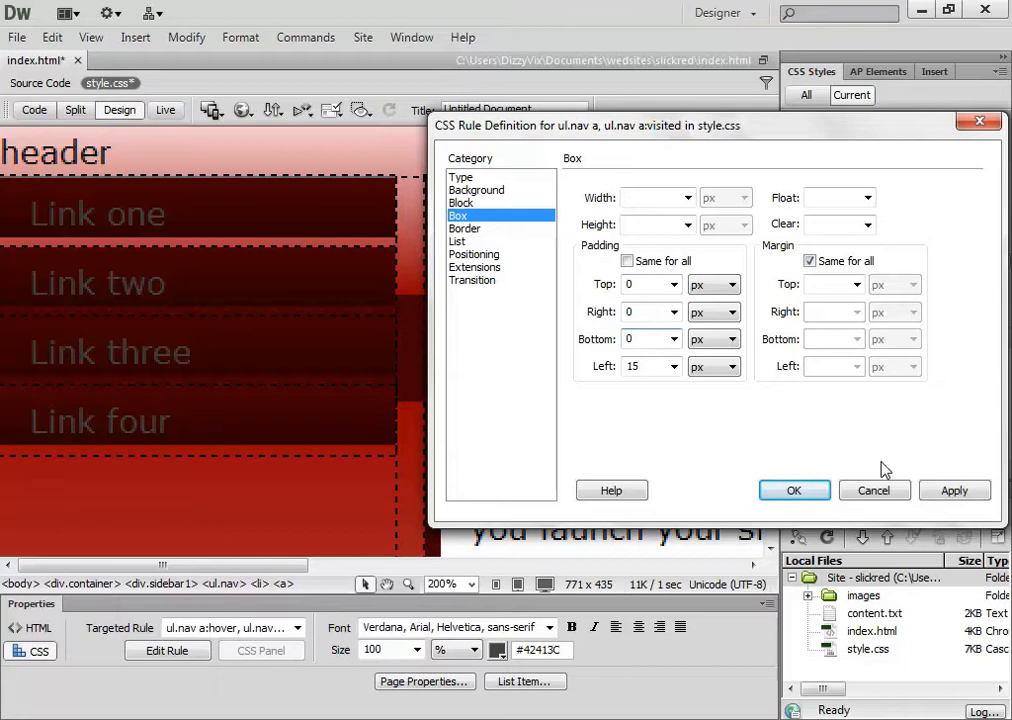
left_click(950, 492)
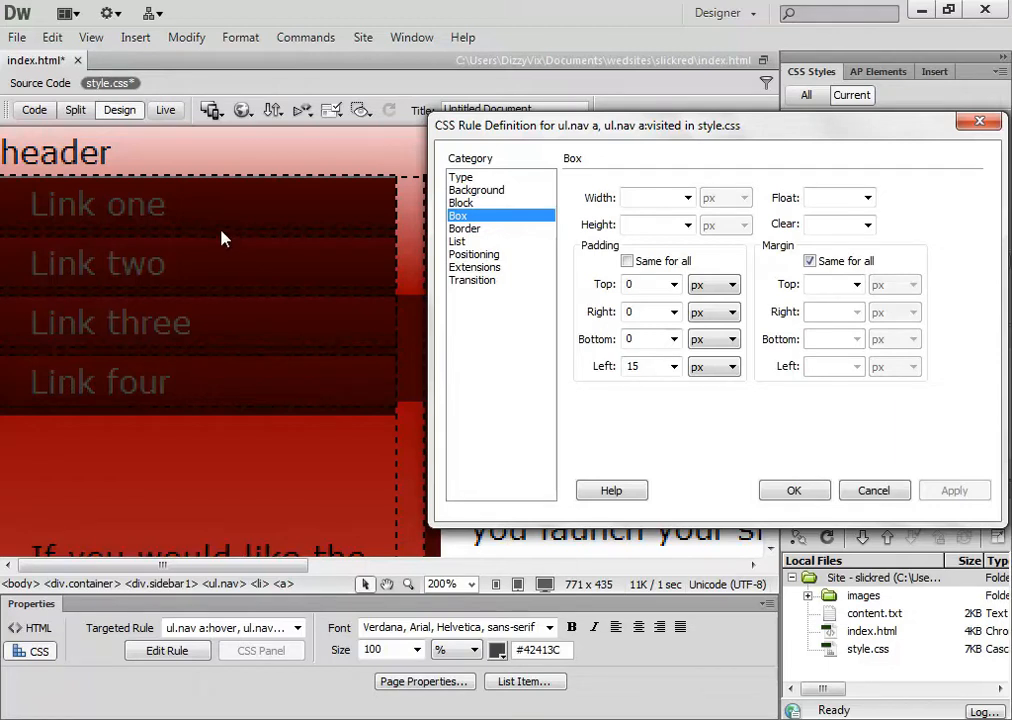
- Set the top and bottom padding of the ul.nav a rule to 2 px each, applying the changes
double_click(650, 285)
type("2")
left_click(950, 490)
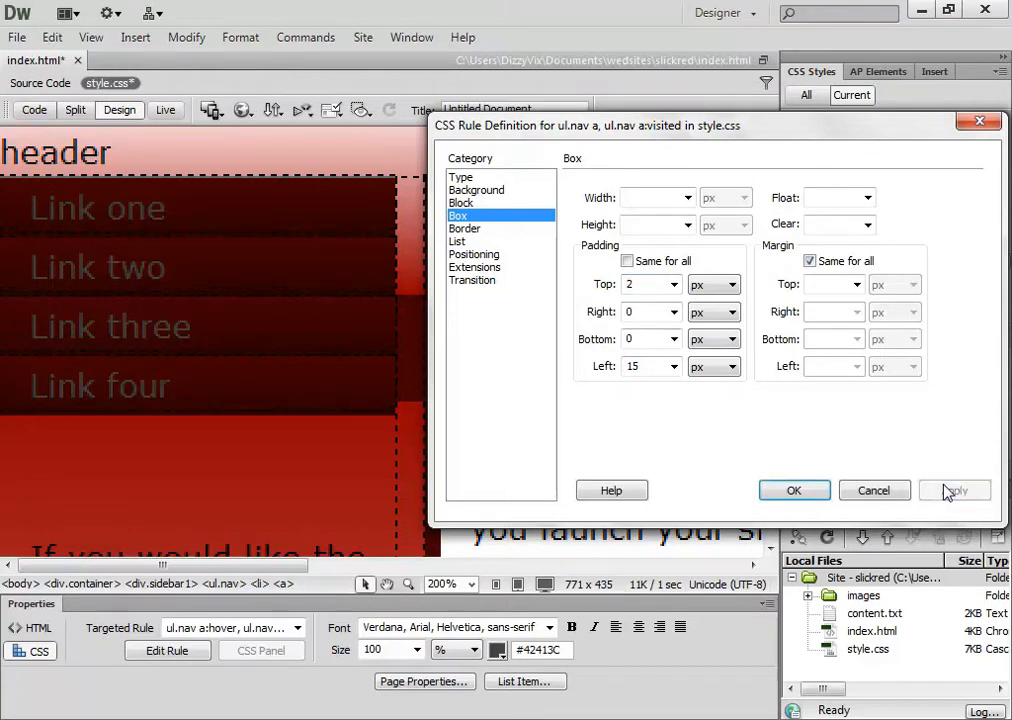
double_click(645, 339)
type("2")
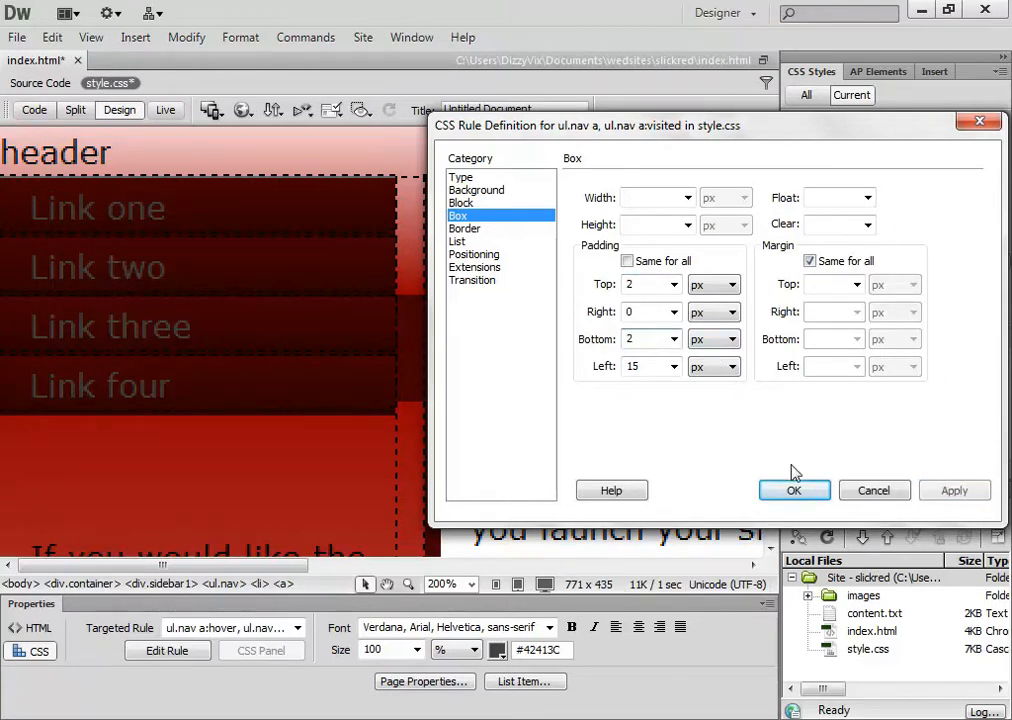
left_click(976, 498)
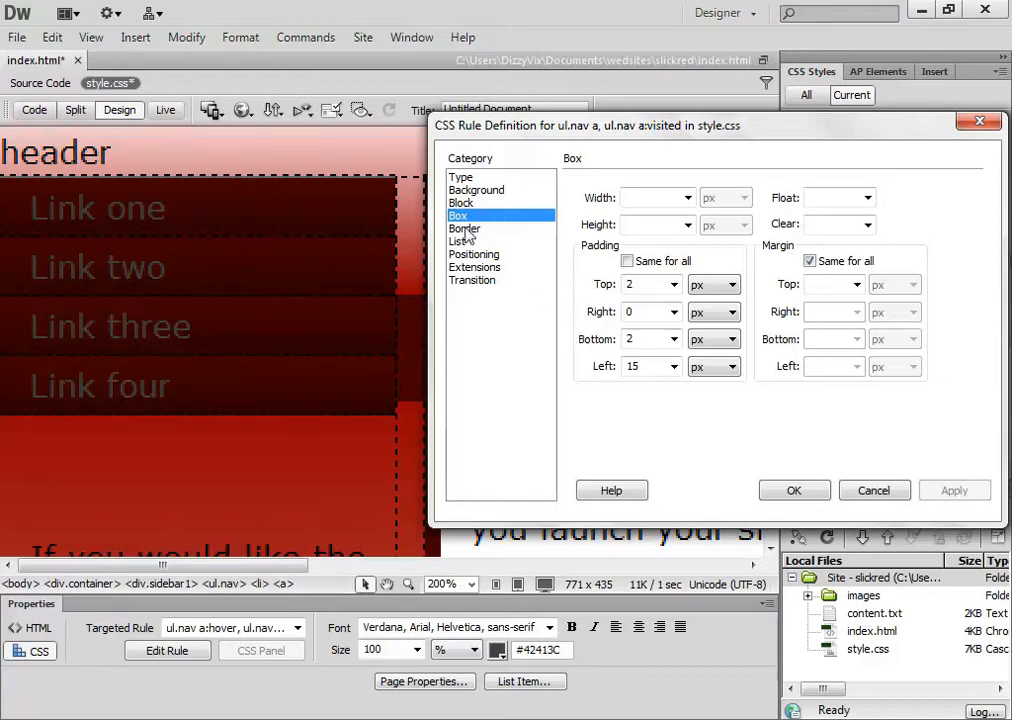
- Save the ul.nav a rule and preview the navigation links in Live view before returning to Design view
left_click(462, 179)
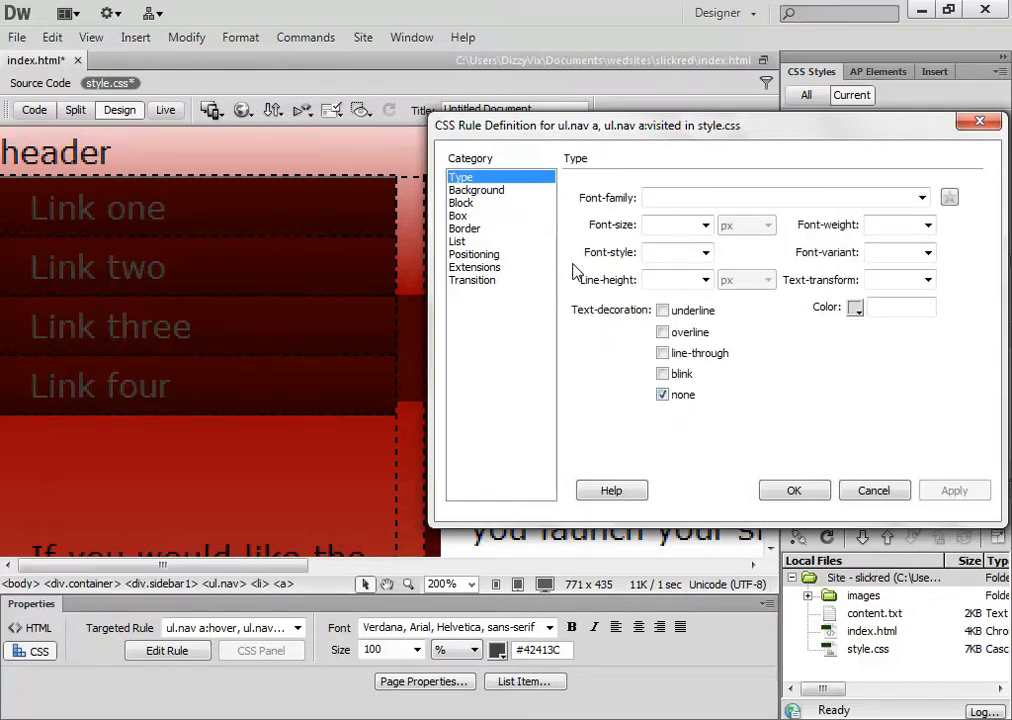
left_click(795, 500)
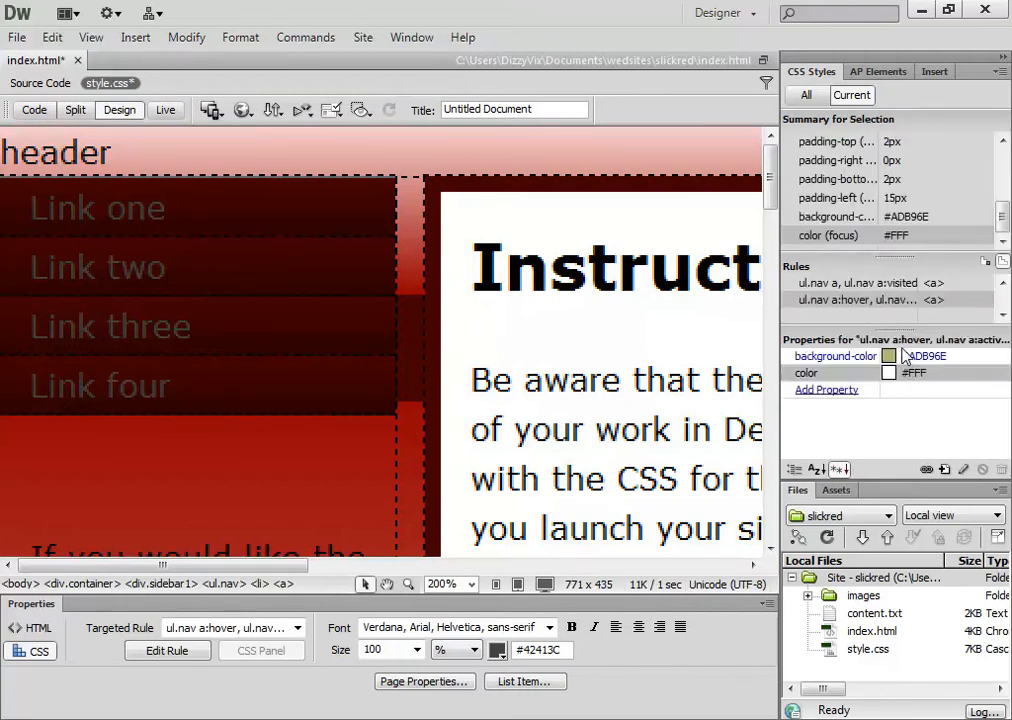
left_click(166, 110)
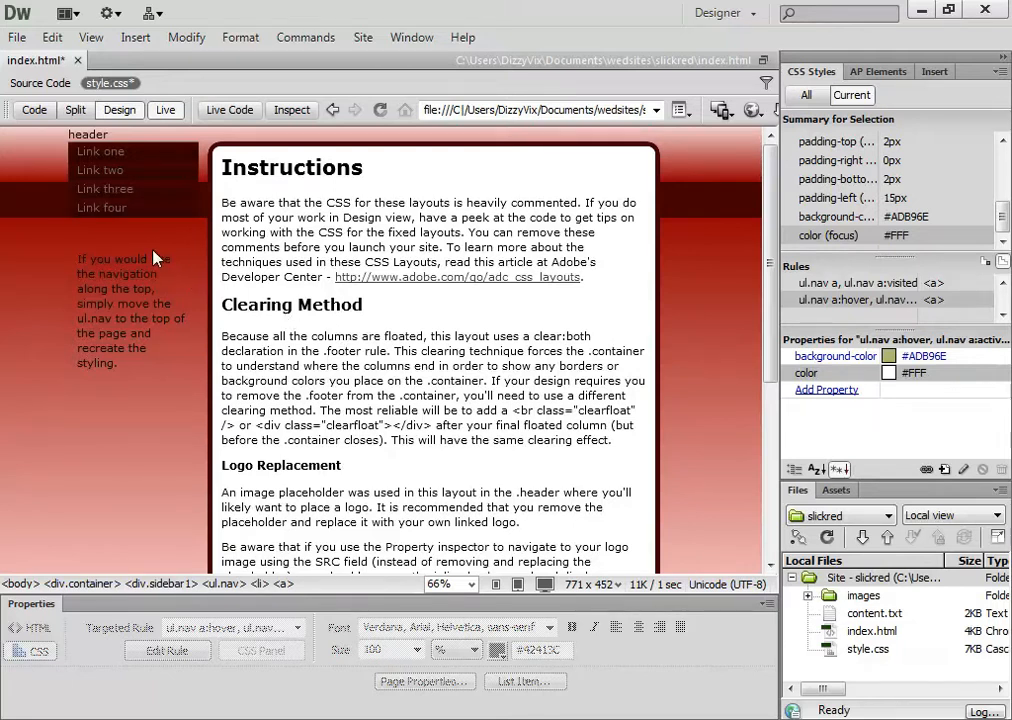
left_click(165, 110)
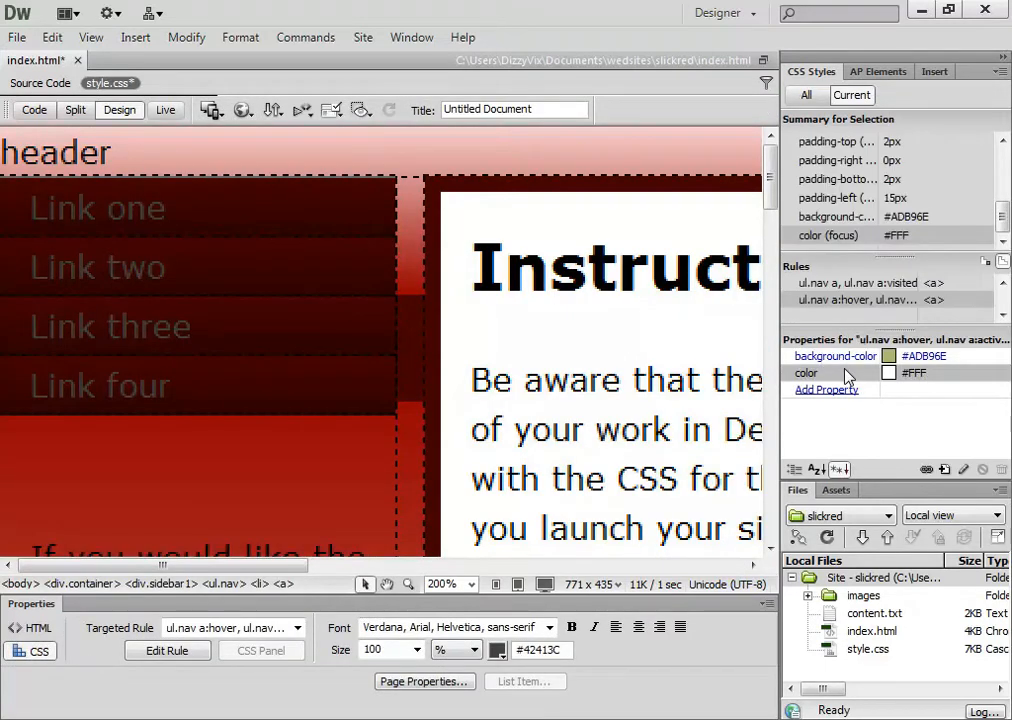
- Set the text colour of the ul.nav a:hover, a:active, a:focus rule to #940606, sampled from the page's red background, and apply it
double_click(862, 301)
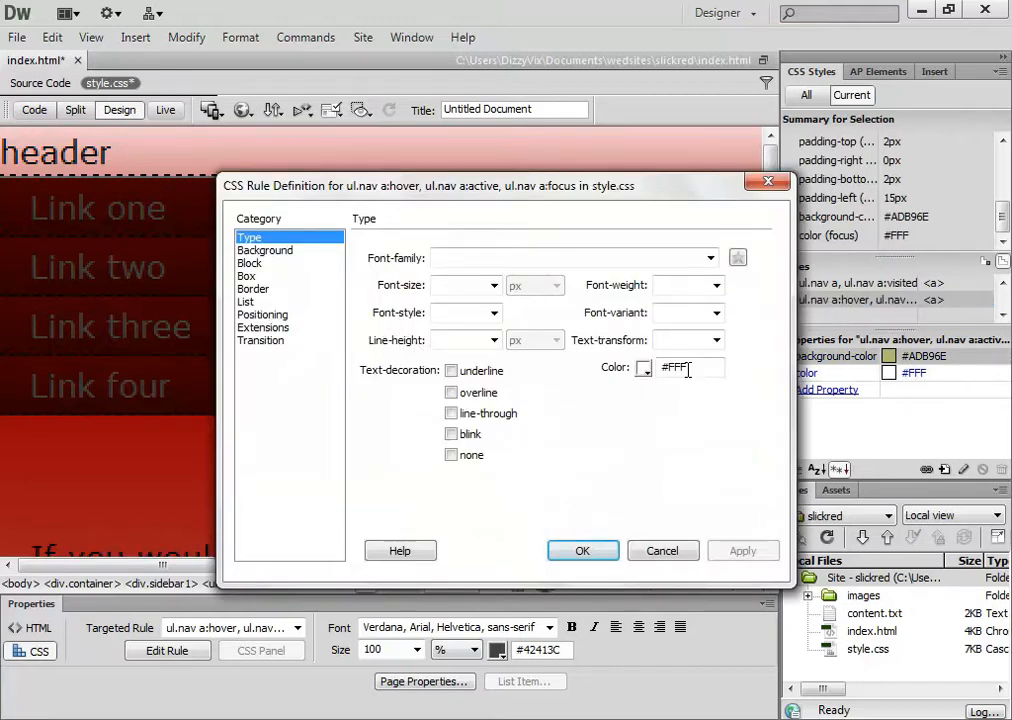
left_click(645, 370)
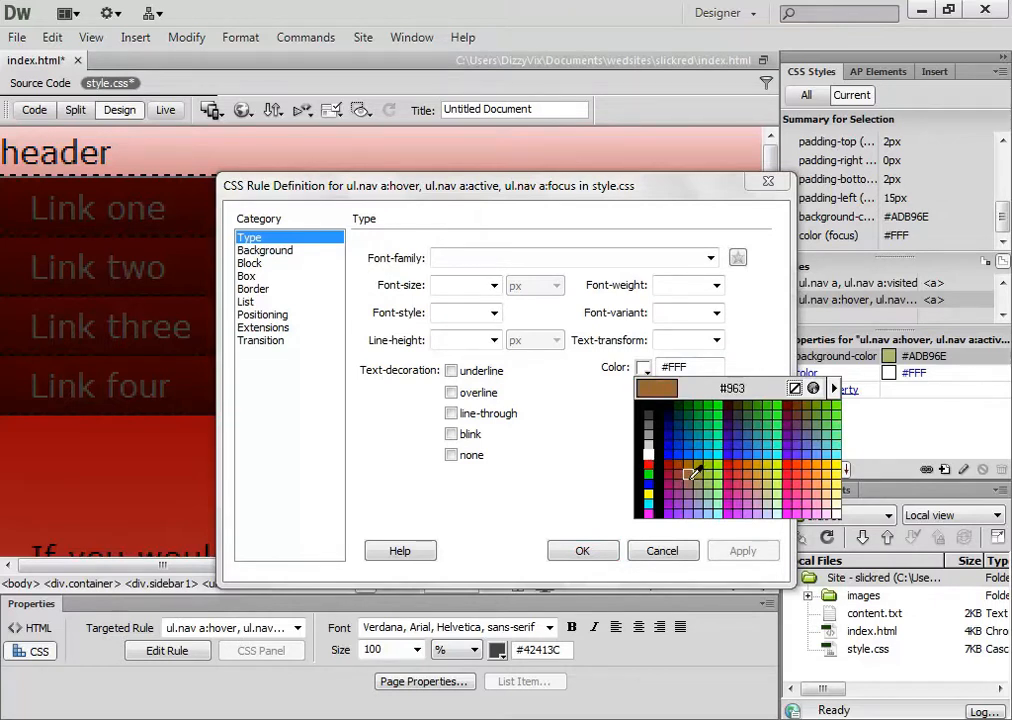
left_click(72, 418)
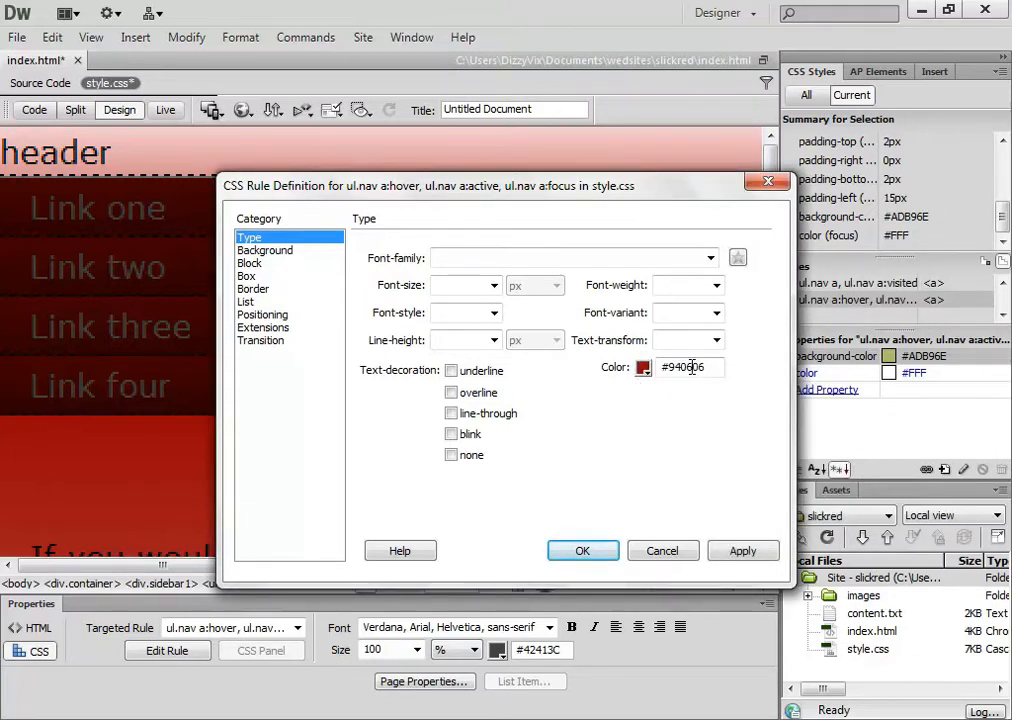
left_click(735, 551)
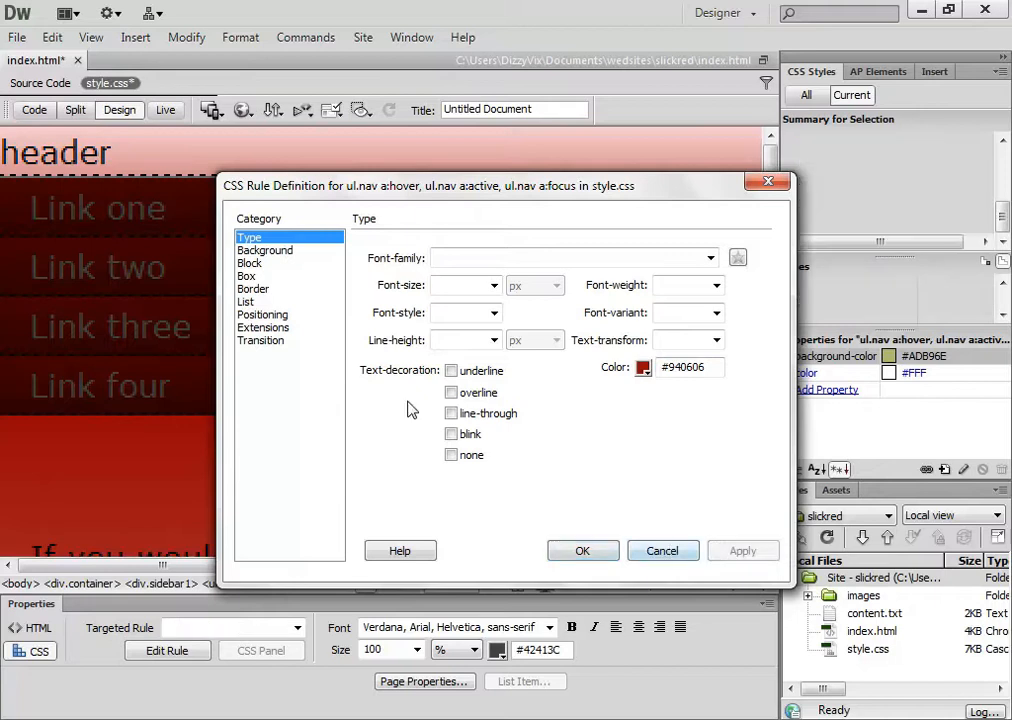
- Remove the background colour from the ul.nav a:hover, a:active, a:focus rule, apply the change and save the rule
left_click(290, 251)
double_click(545, 257)
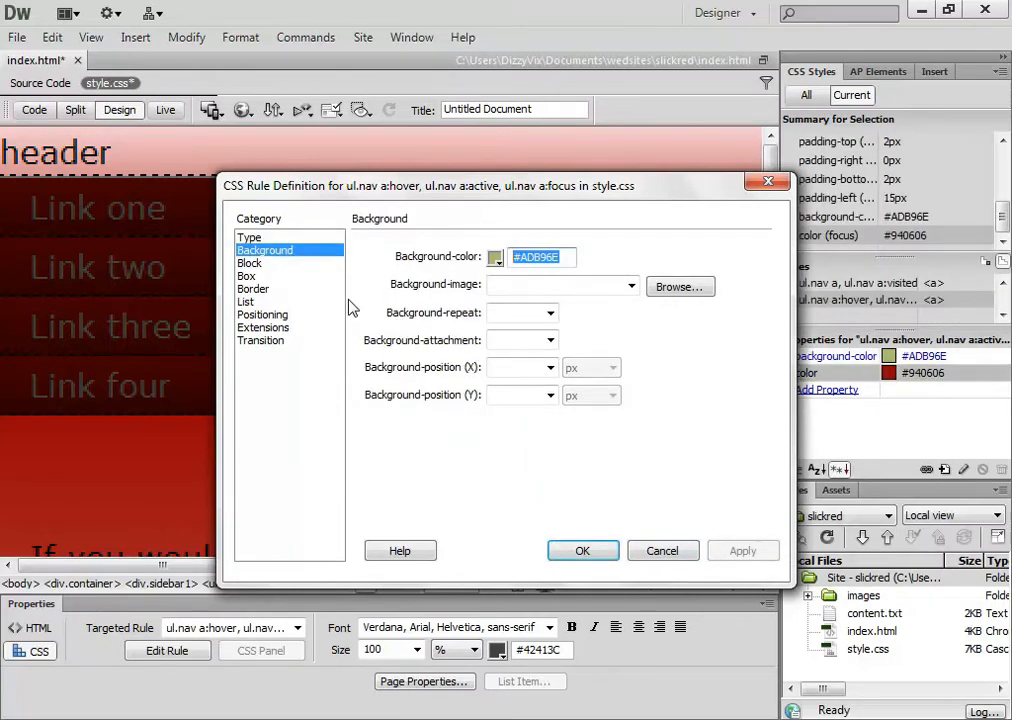
key("BackSpace")
left_click(754, 551)
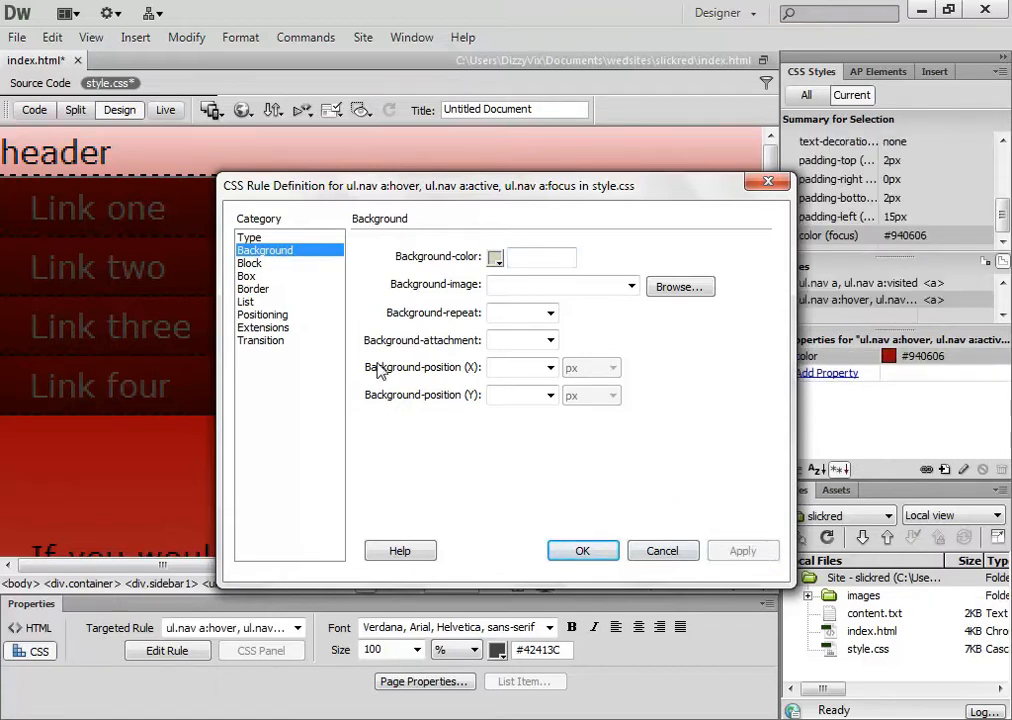
left_click(252, 277)
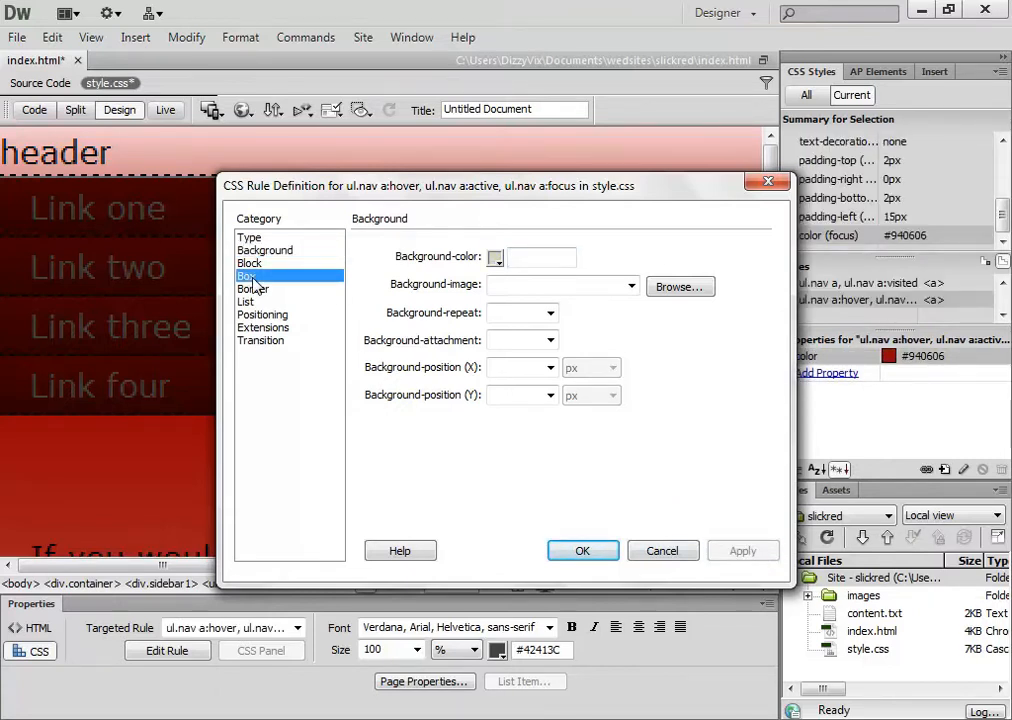
left_click(280, 290)
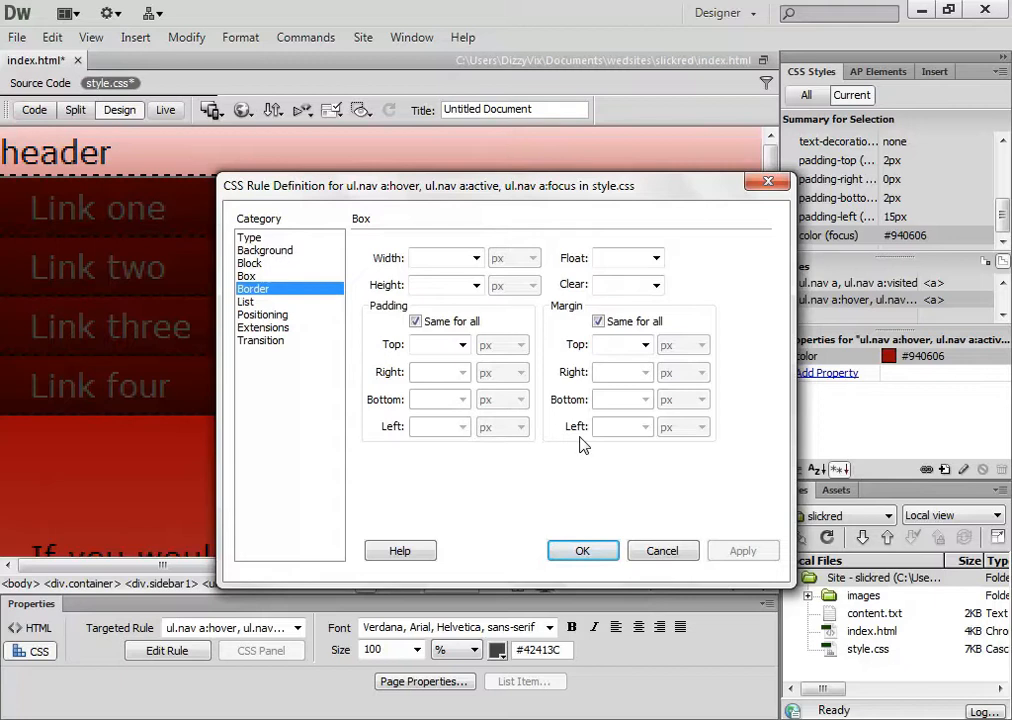
left_click(575, 550)
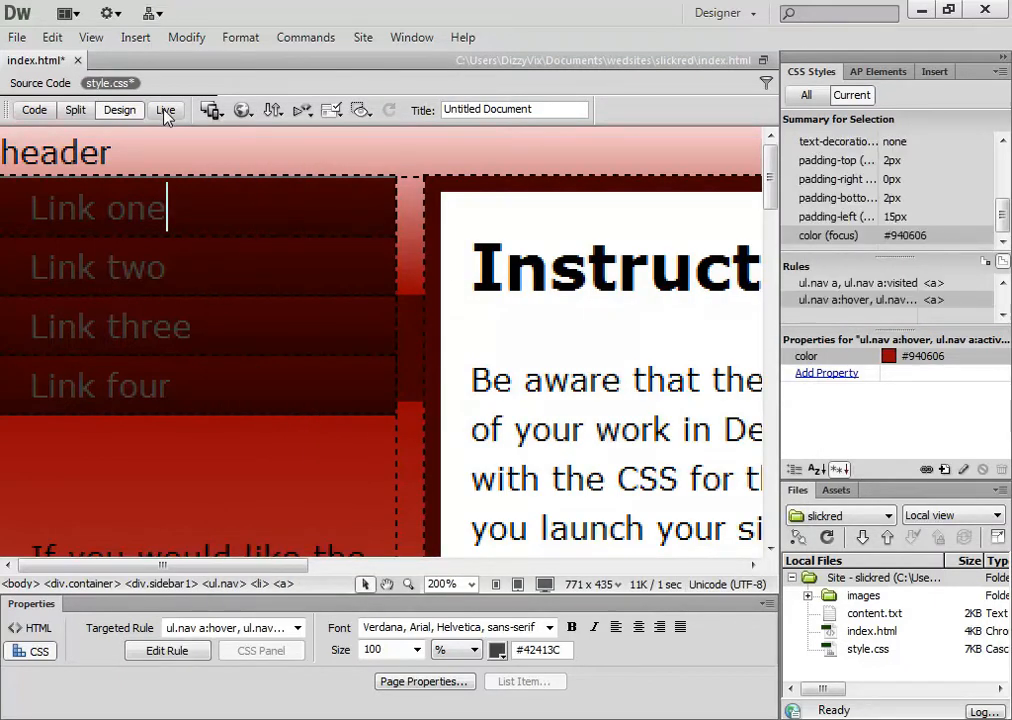
- Preview the links' hover colour in Live view, return to Design view and place the cursor before Link one
left_click(165, 112)
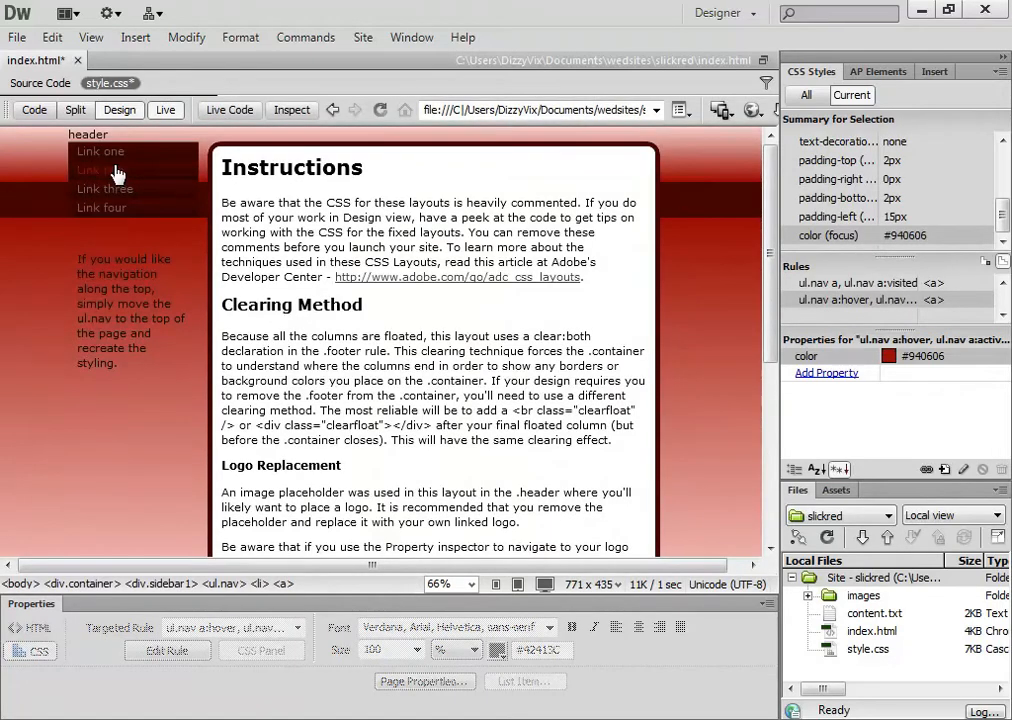
left_click(165, 110)
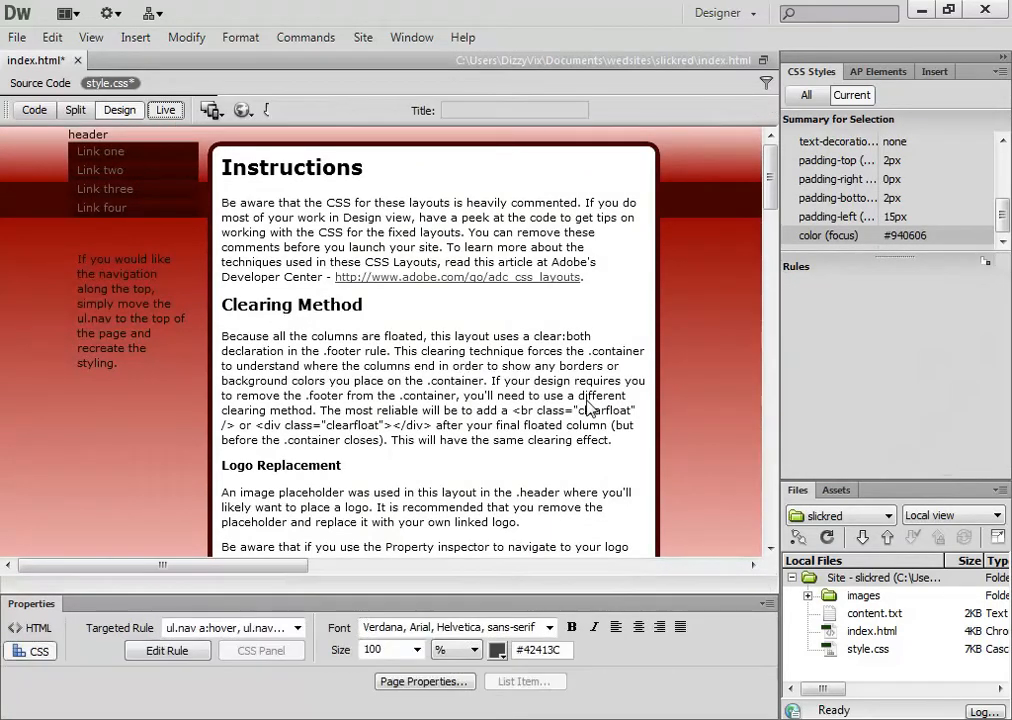
left_click(33, 211)
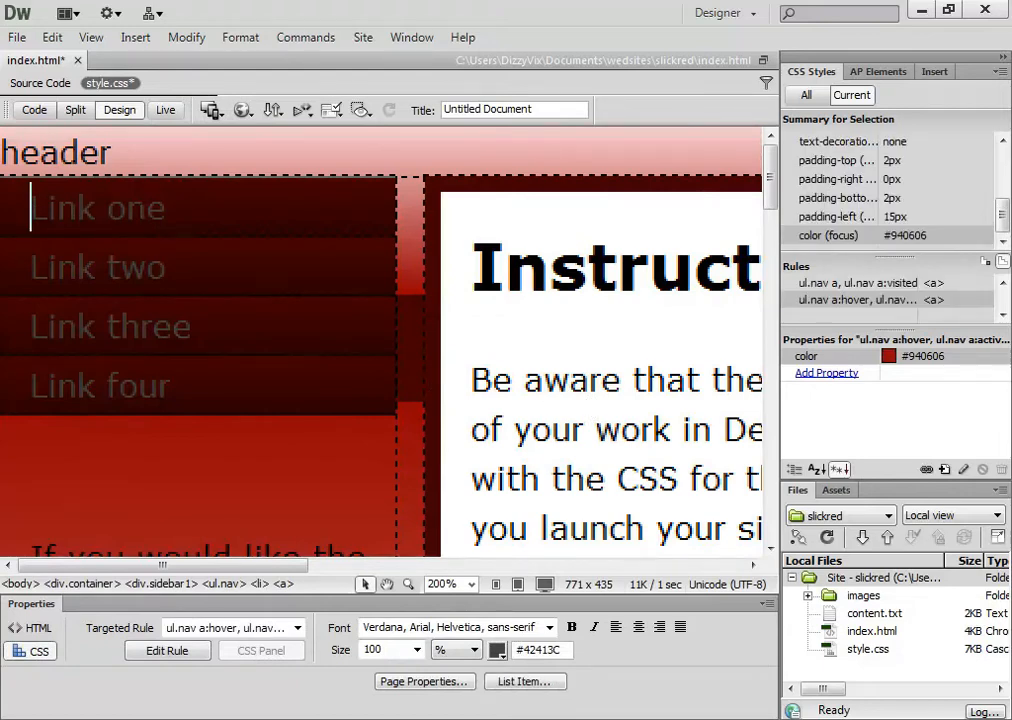